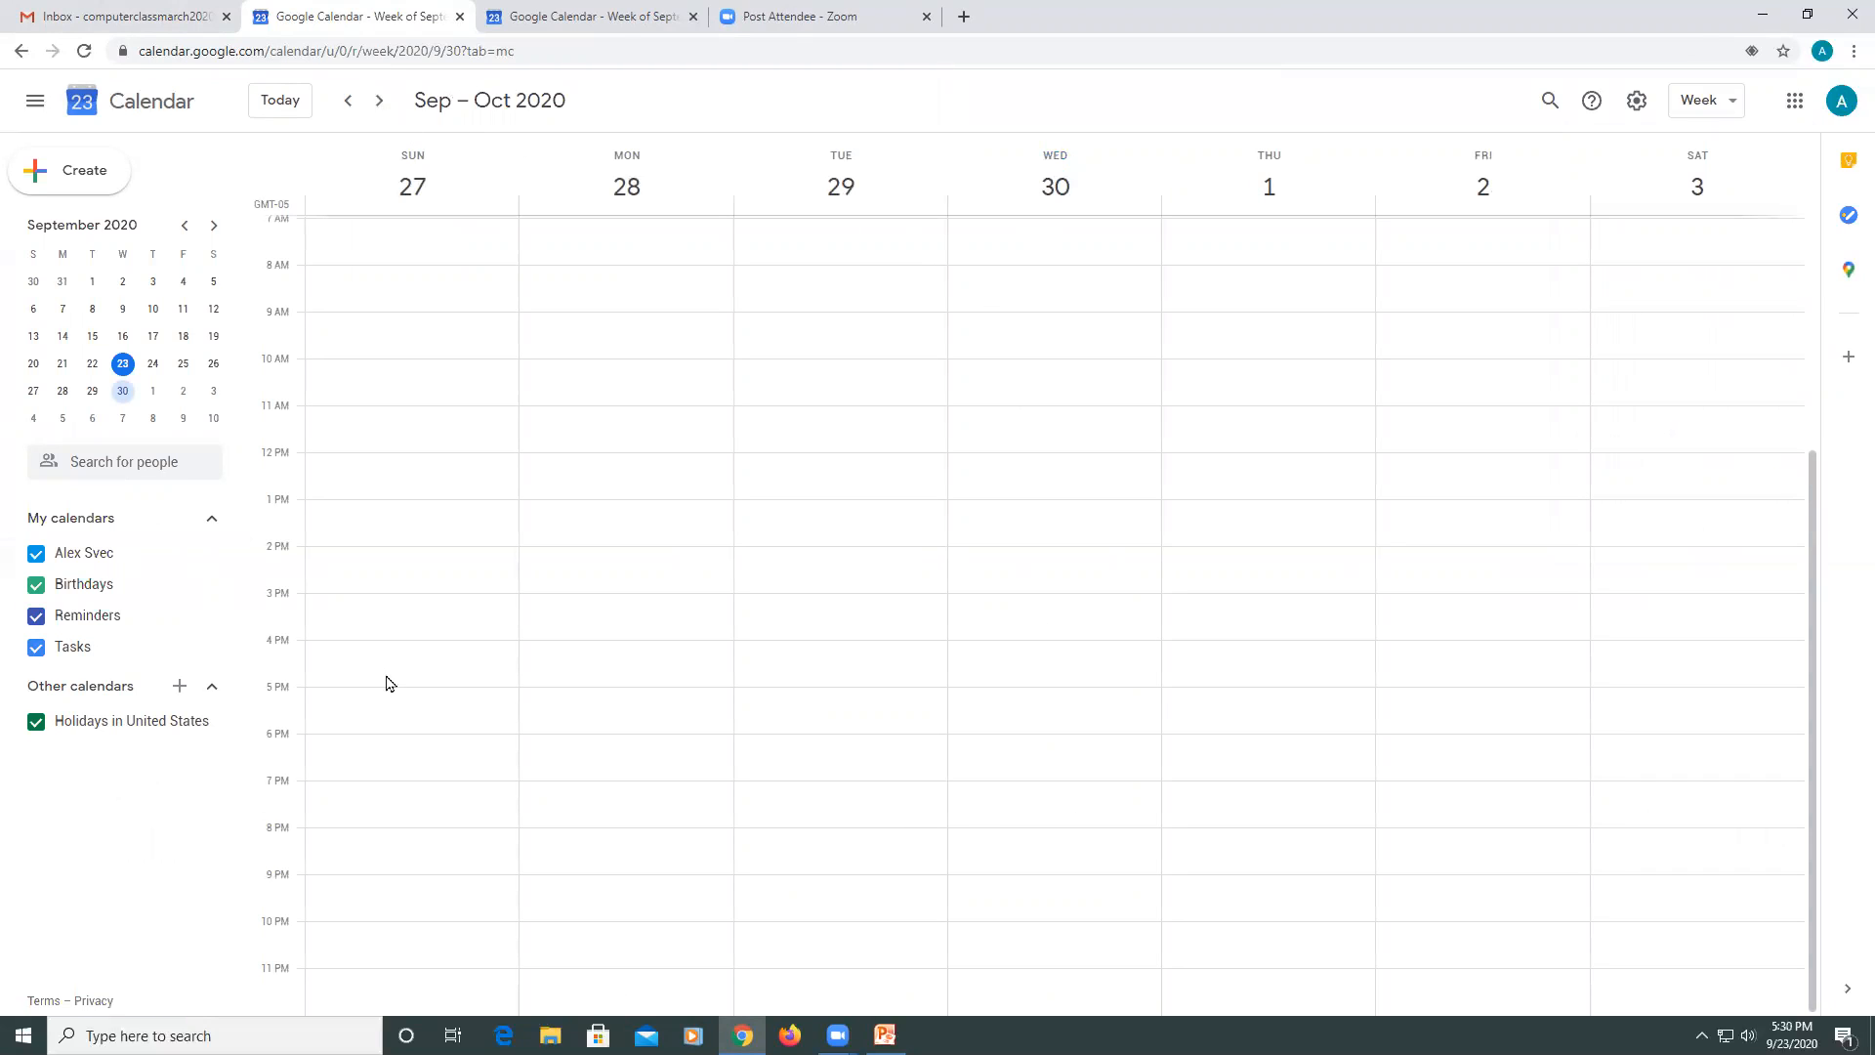
Step: Start a new event on Wednesday, September 30 at 5:00pm and title it "Dentist Appointment"
left_click(1023, 702)
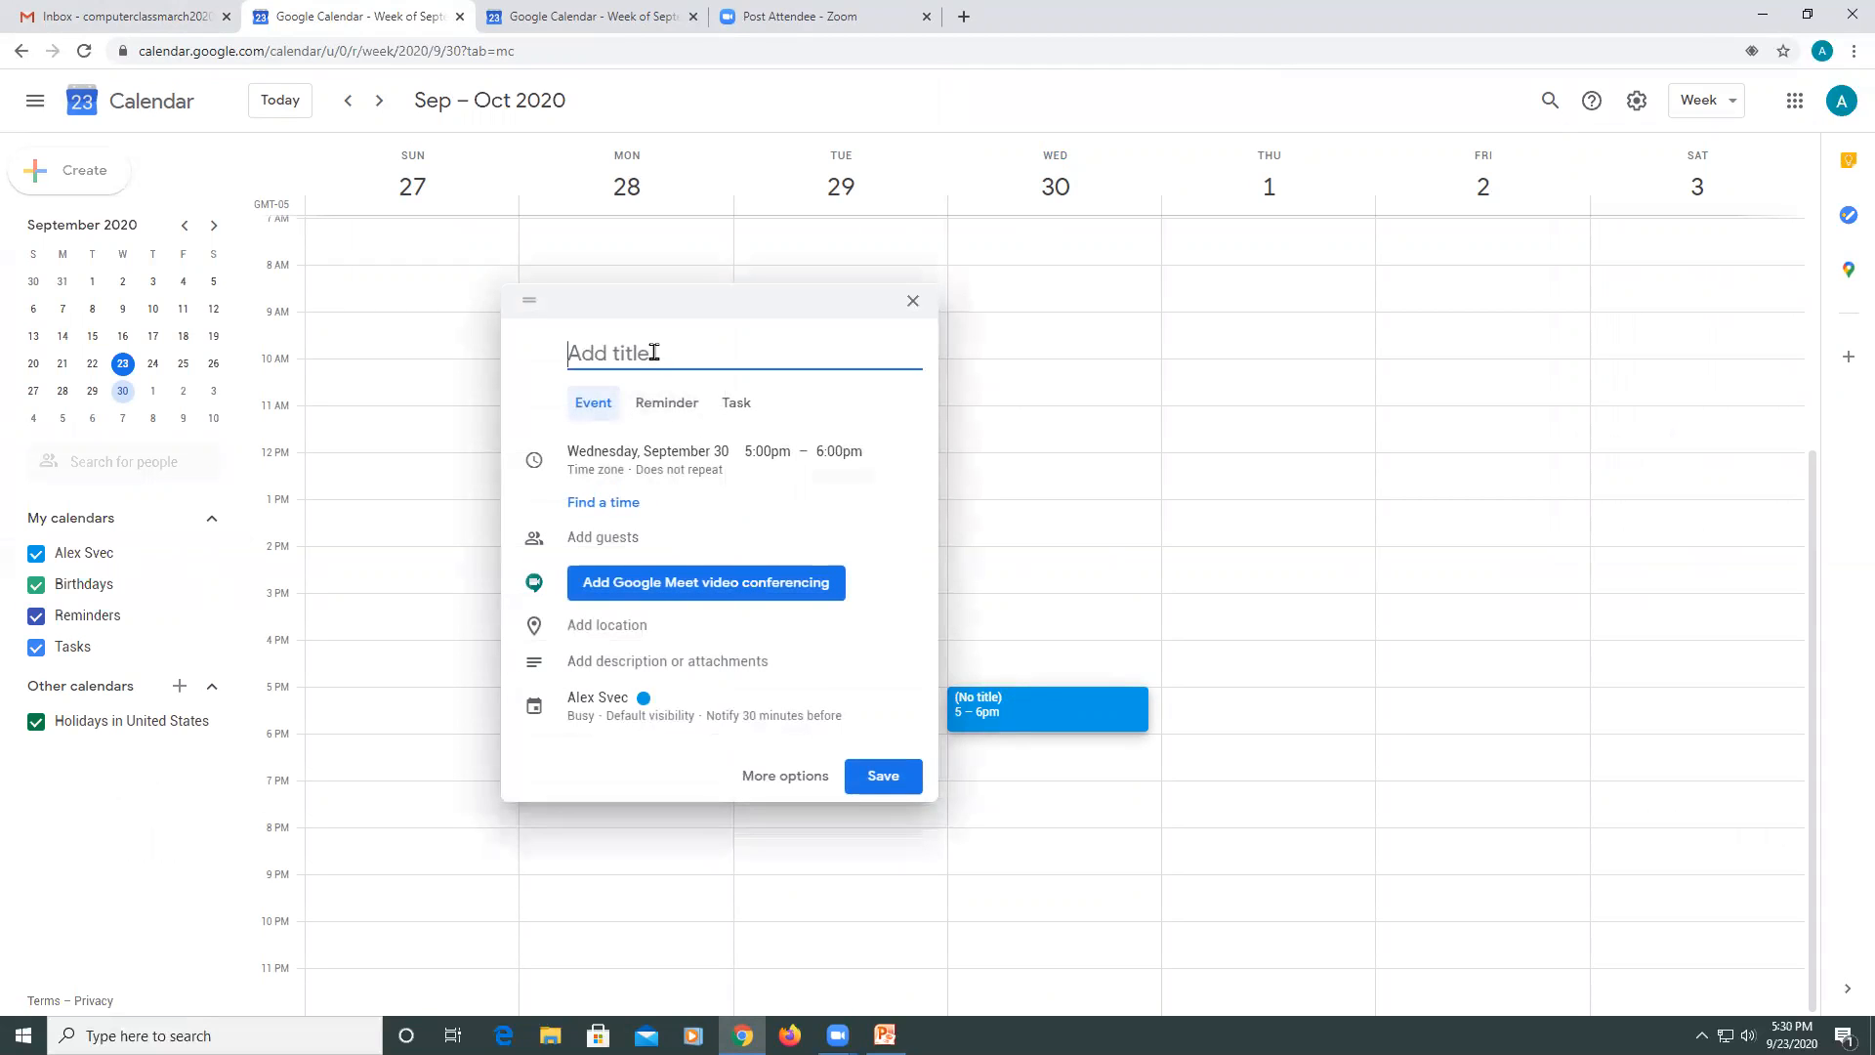
type("Dentist Appointment")
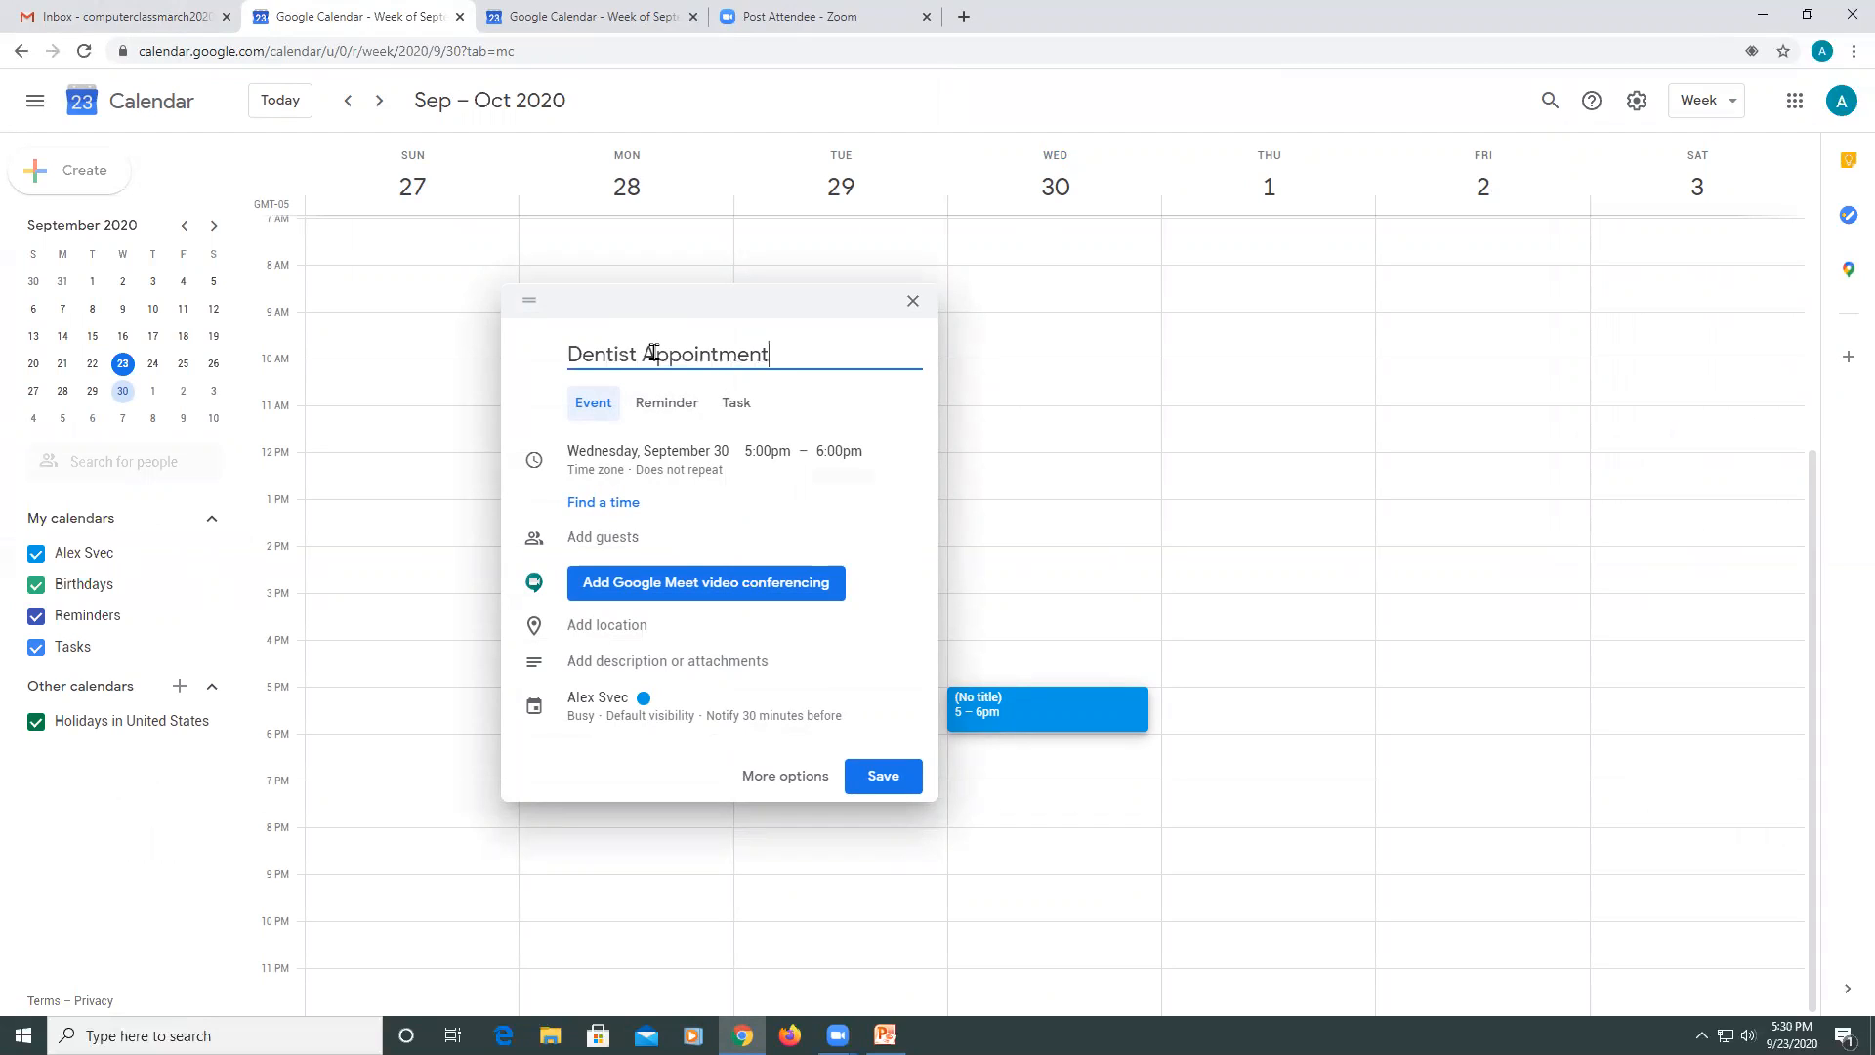
left_click(773, 451)
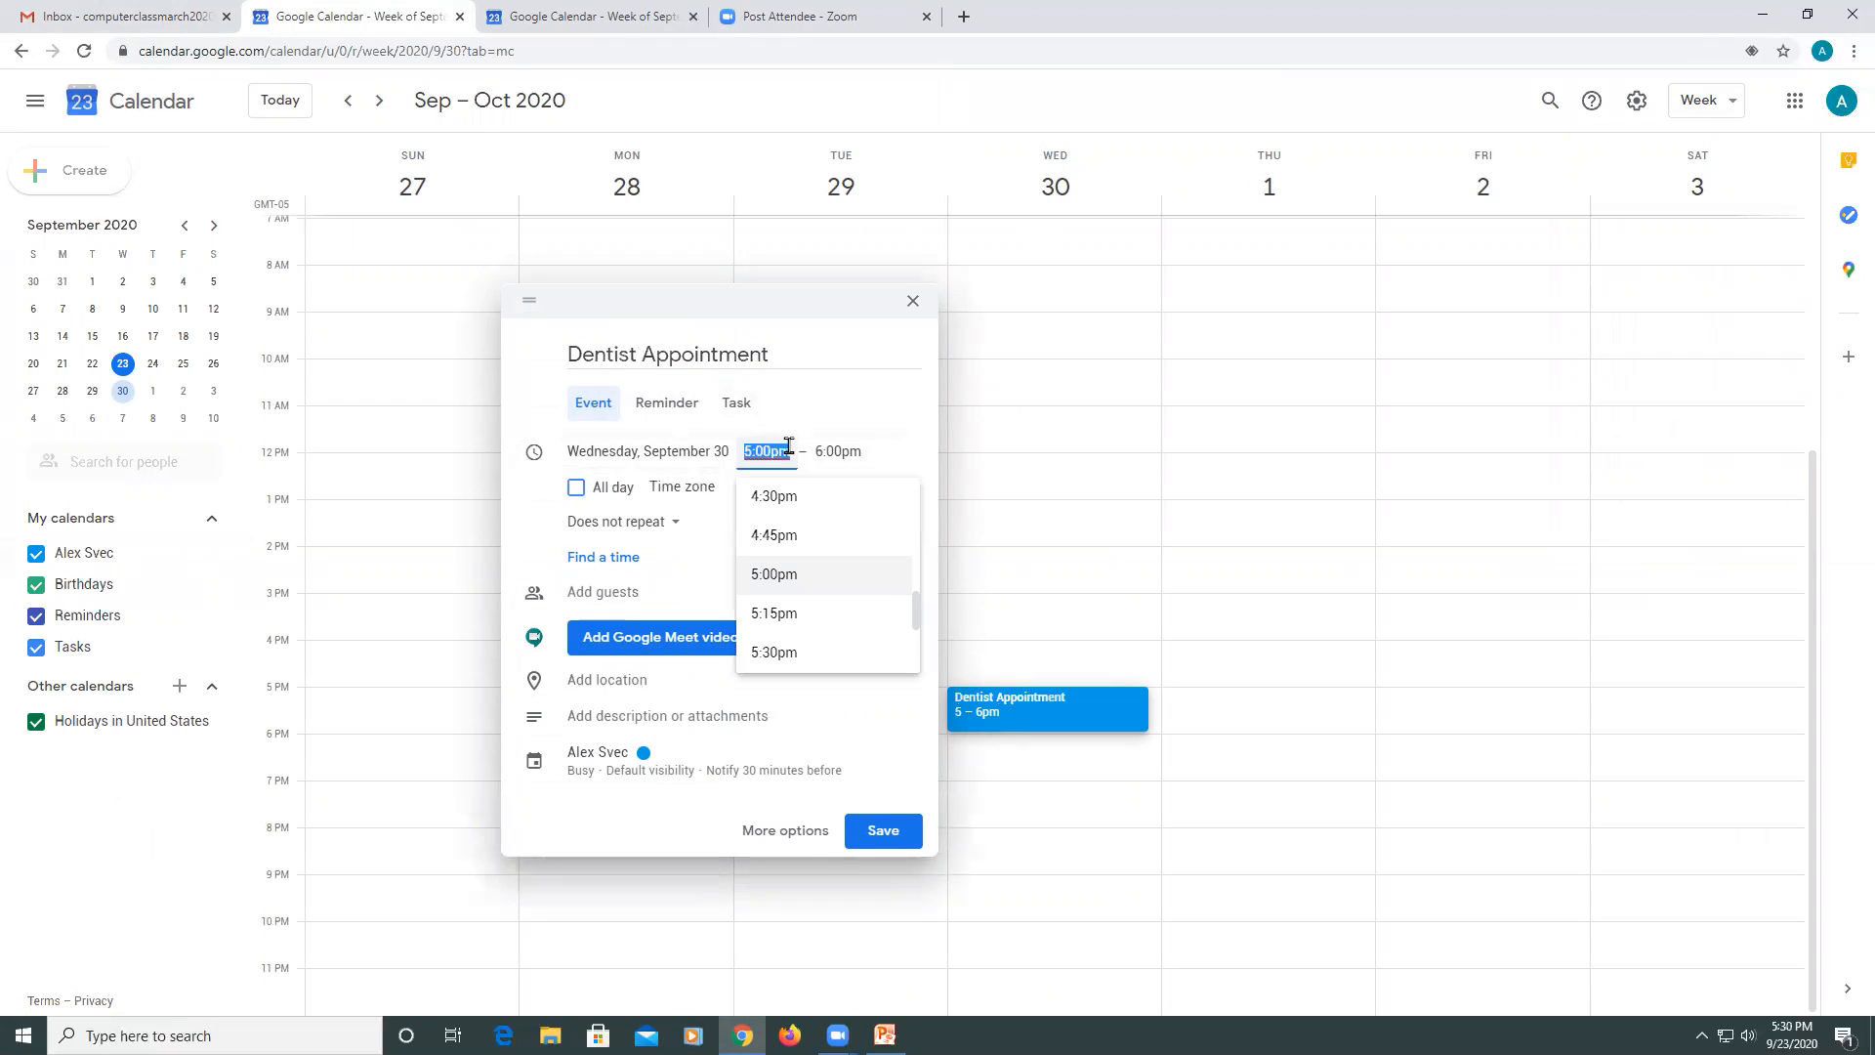
left_click(857, 453)
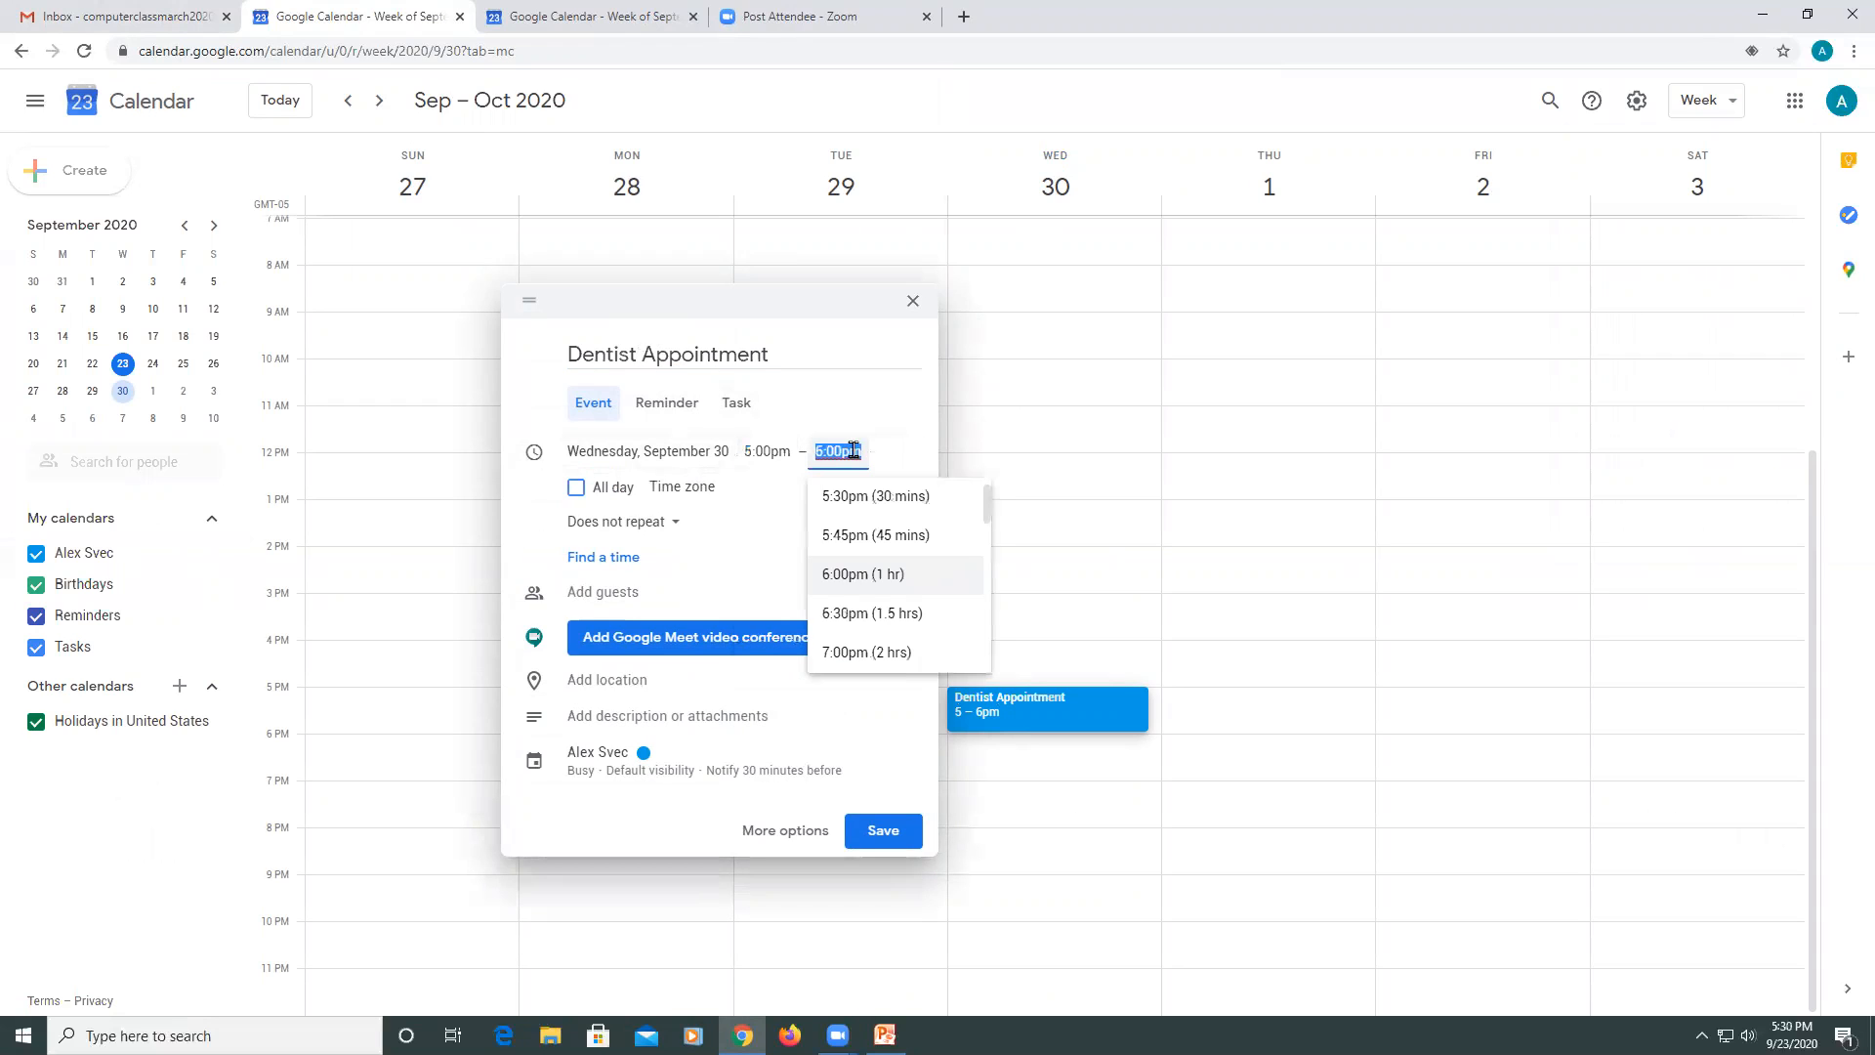
left_click(773, 459)
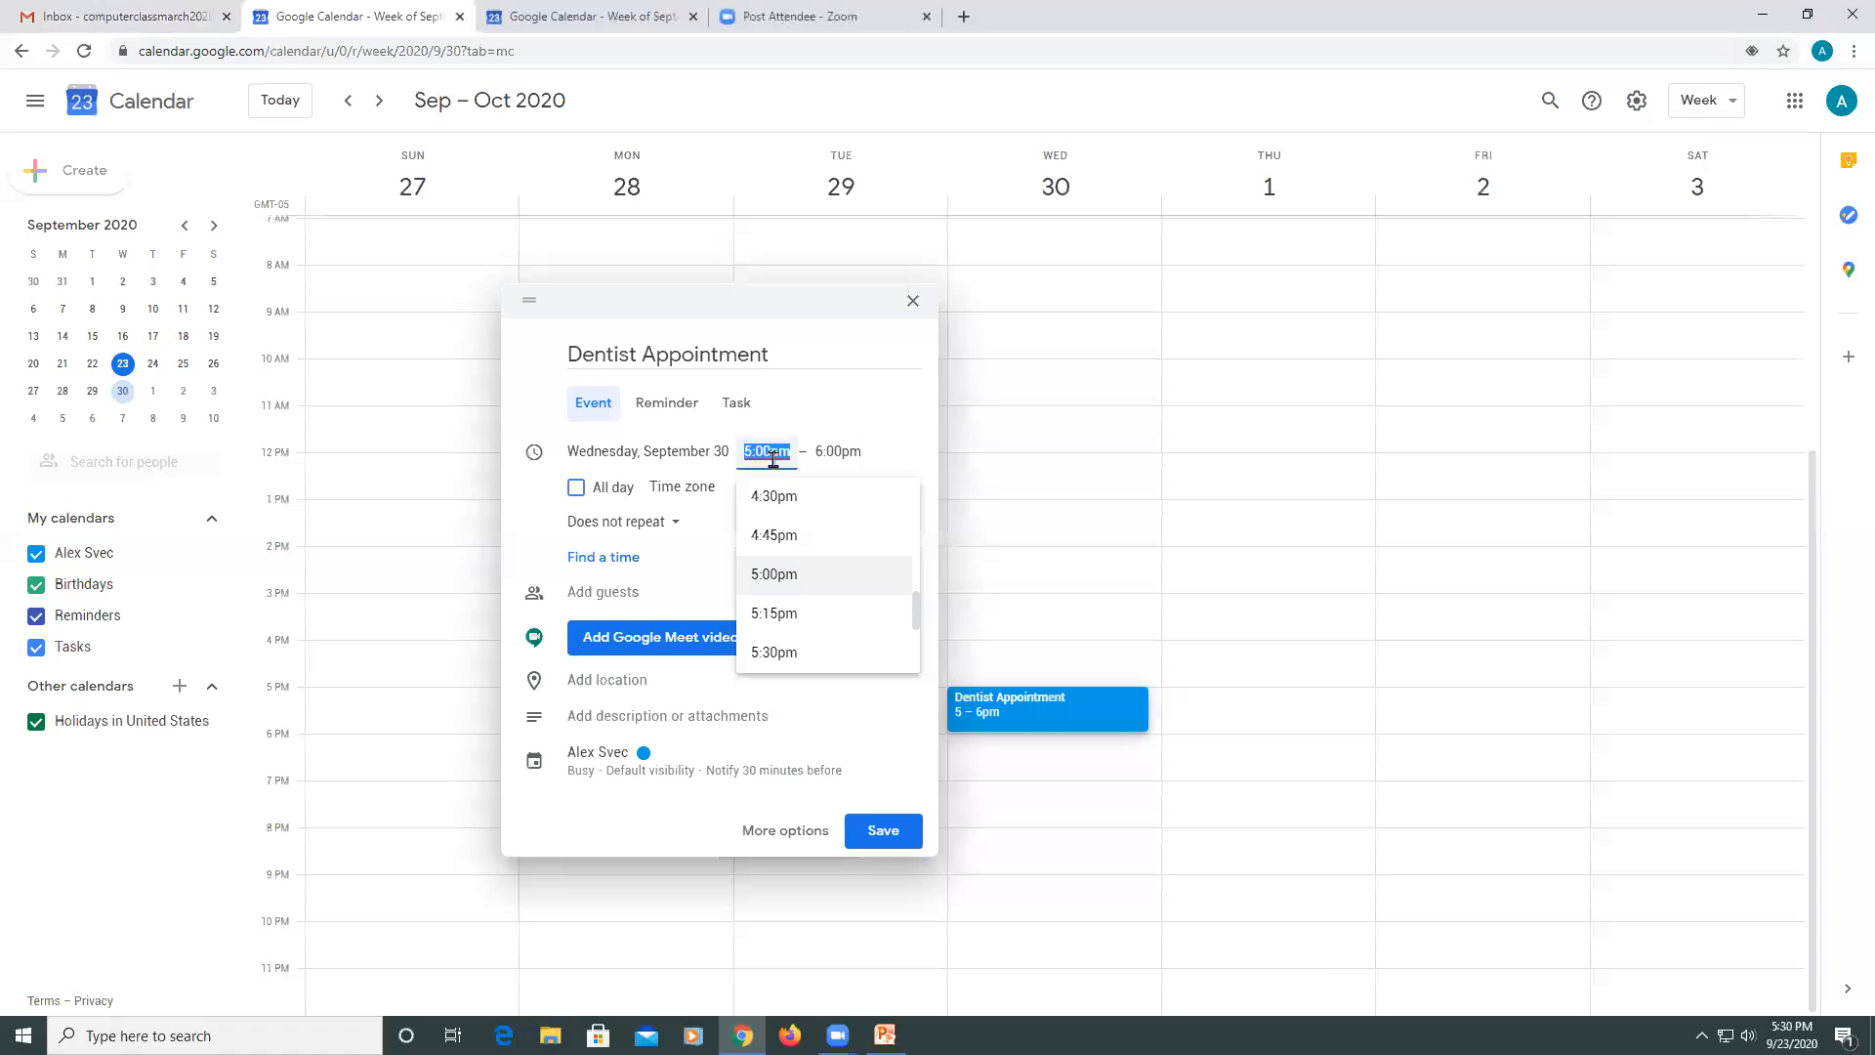
left_click(777, 496)
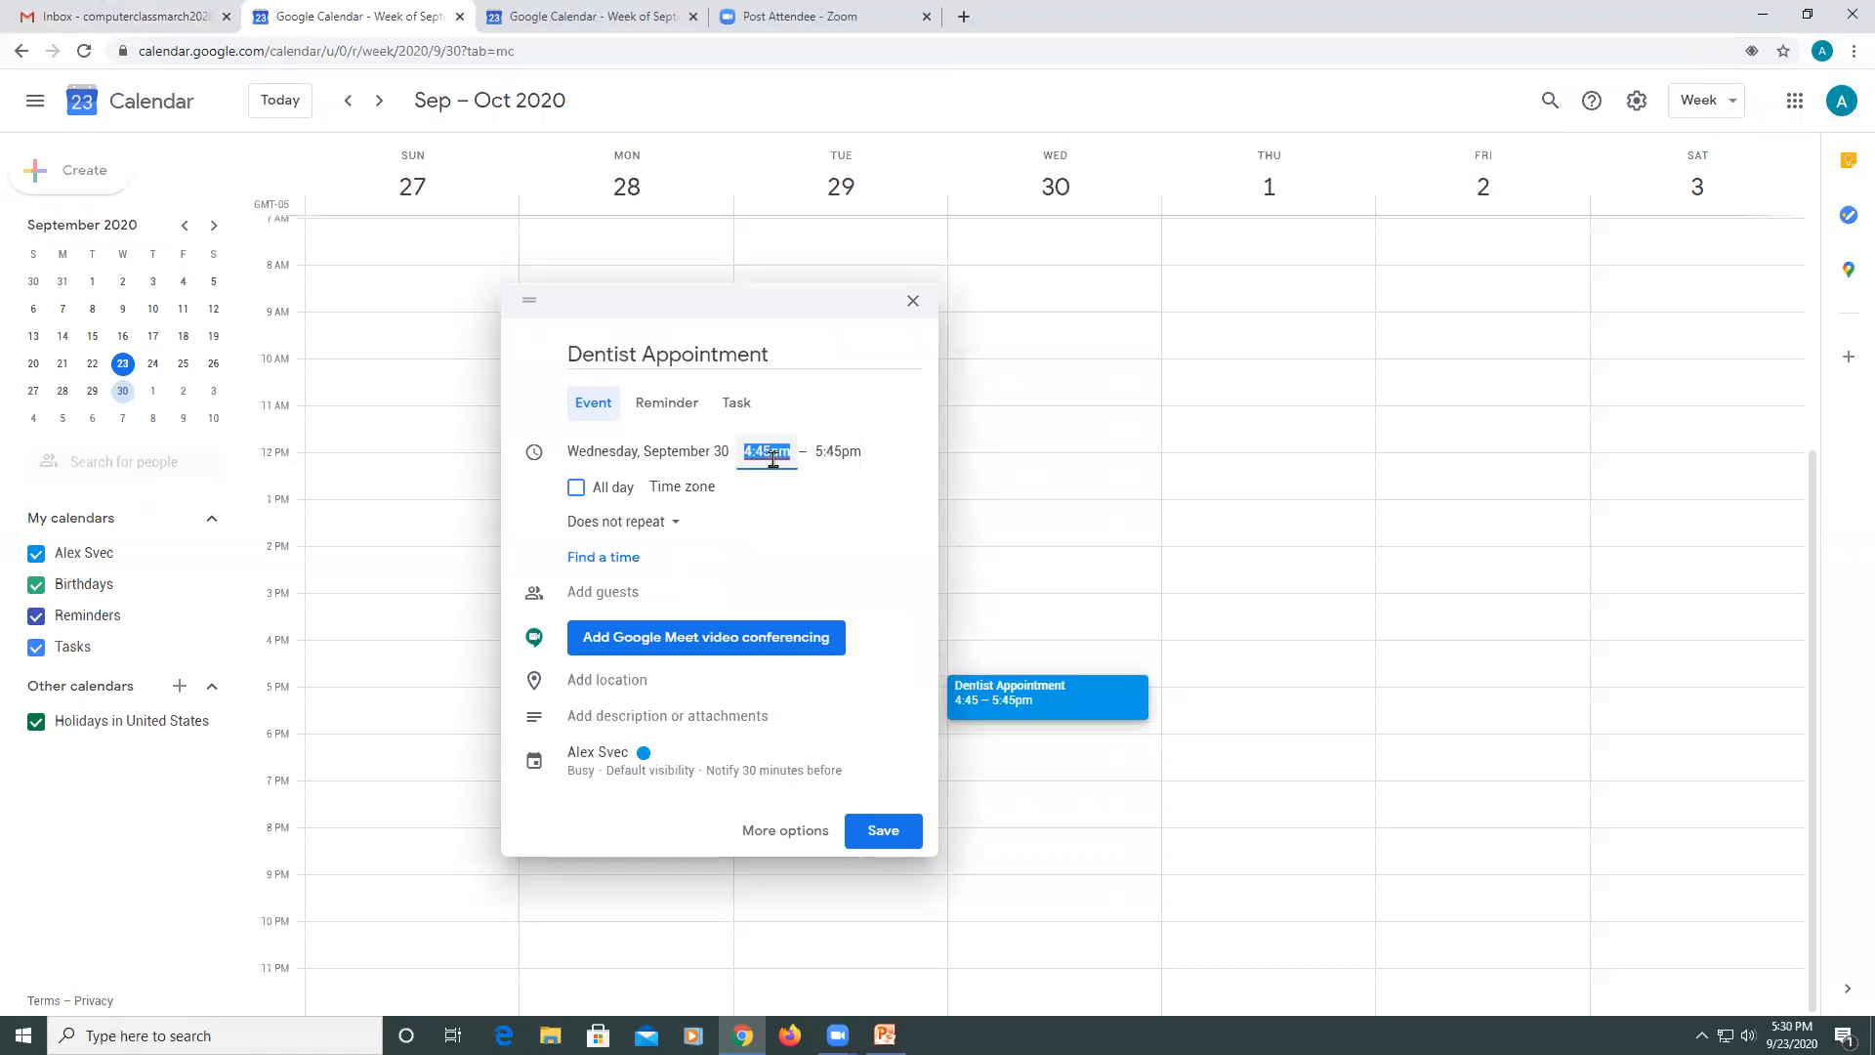
left_click(772, 459)
left_click(779, 611)
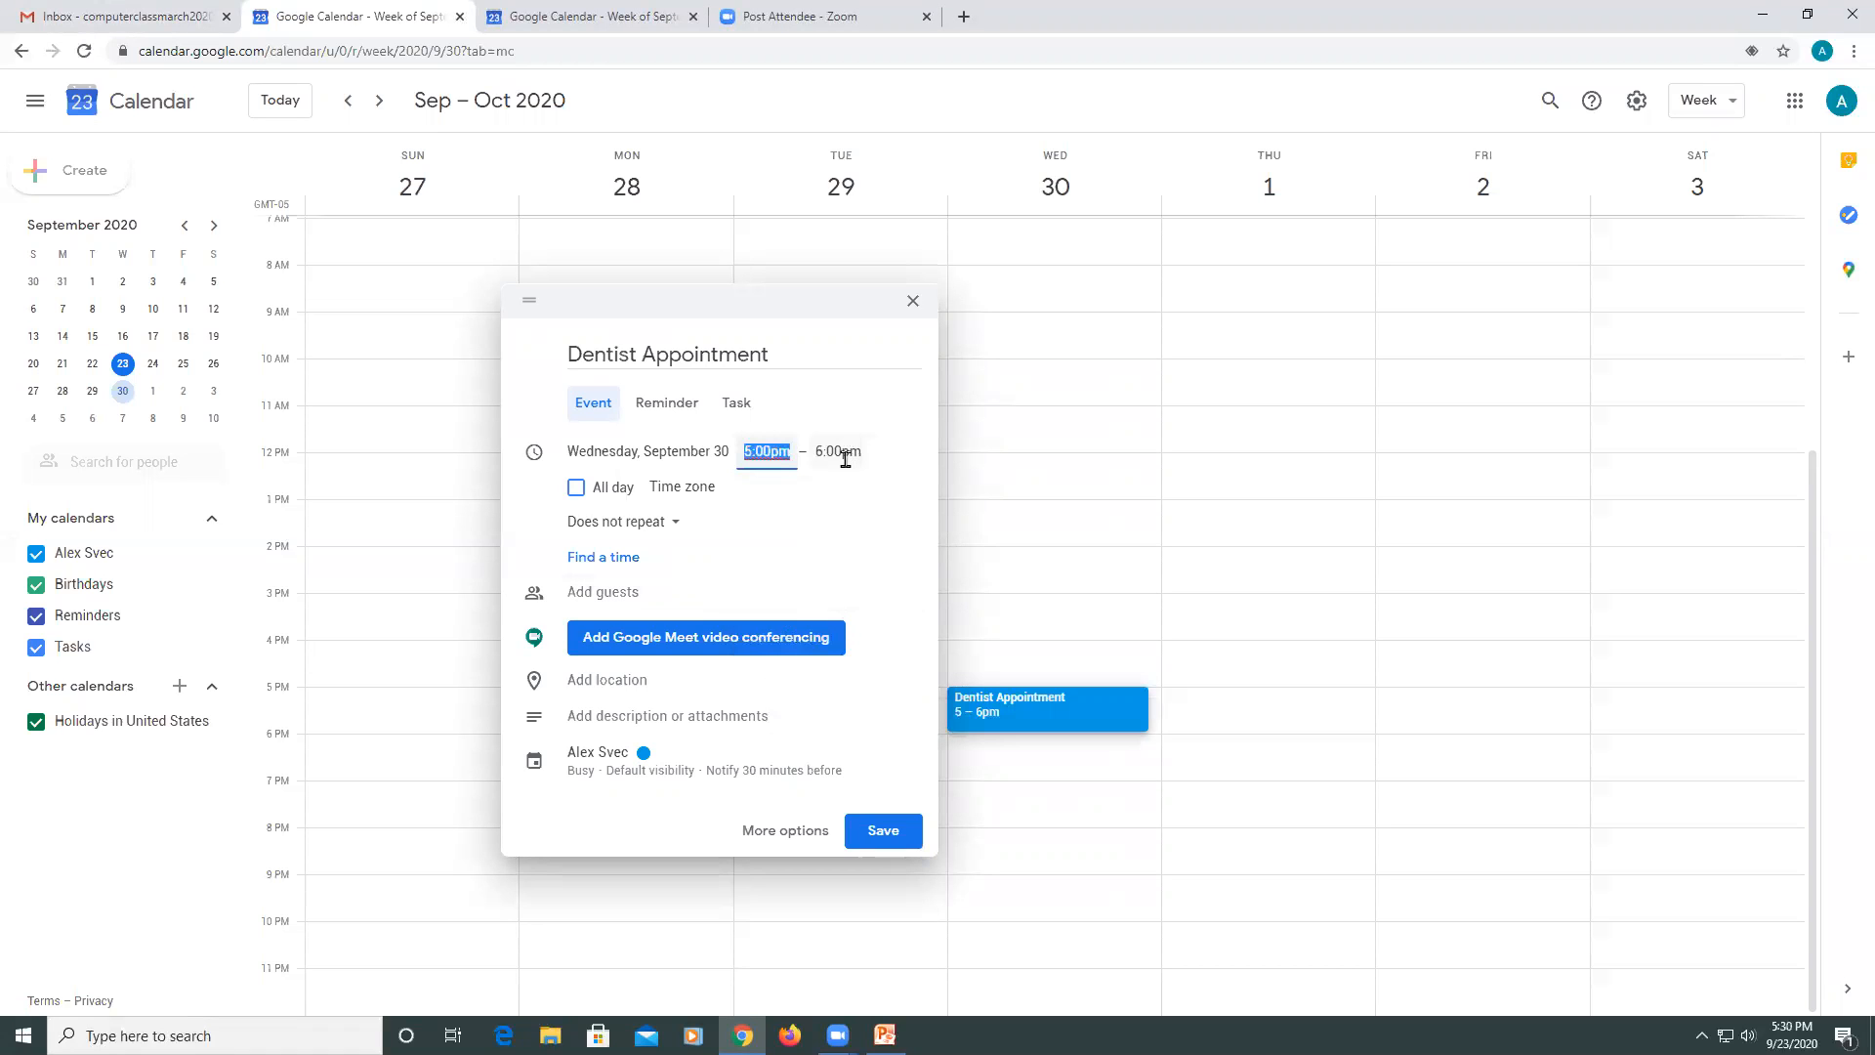
Step: Add the description "Monthly Dentist Appointment" to the event
left_click(622, 716)
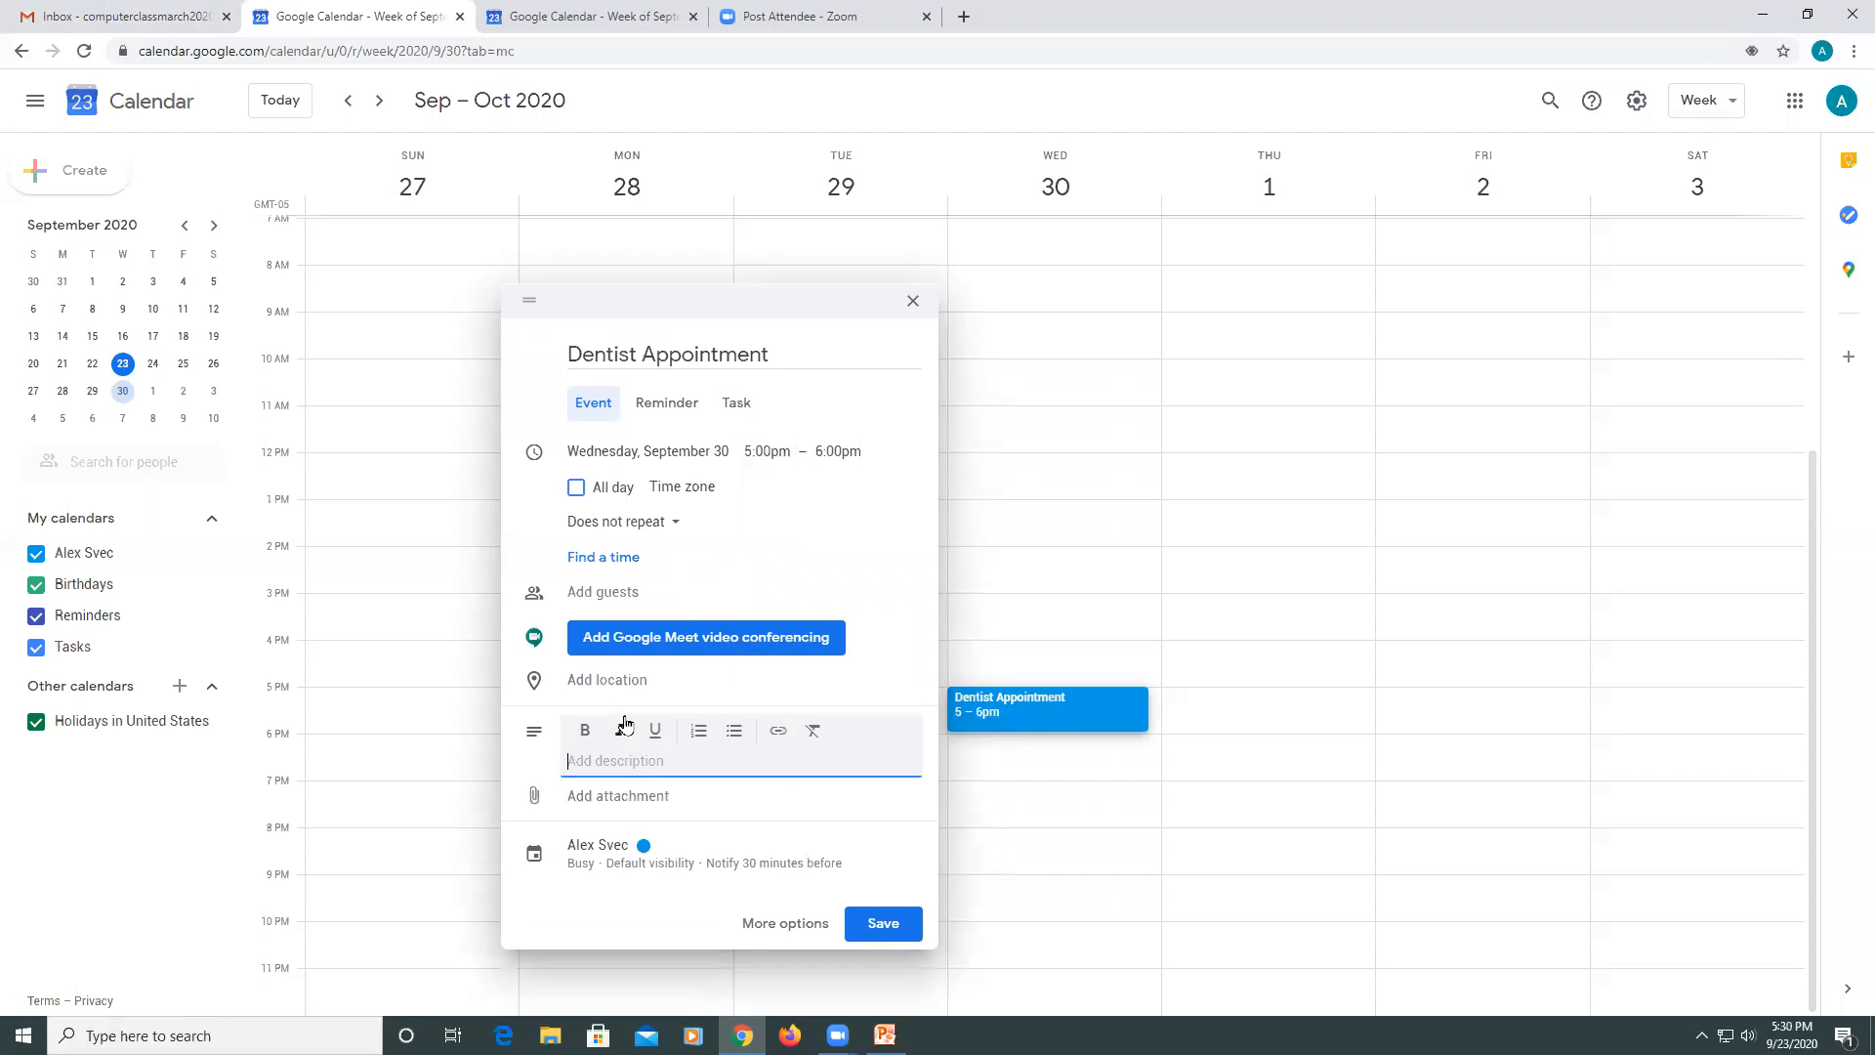
type("Monthly Dentist Appointment")
Step: Select the light blue colour and a notification 30 minutes before for the dentist event, and save it
left_click(646, 855)
left_click(682, 732)
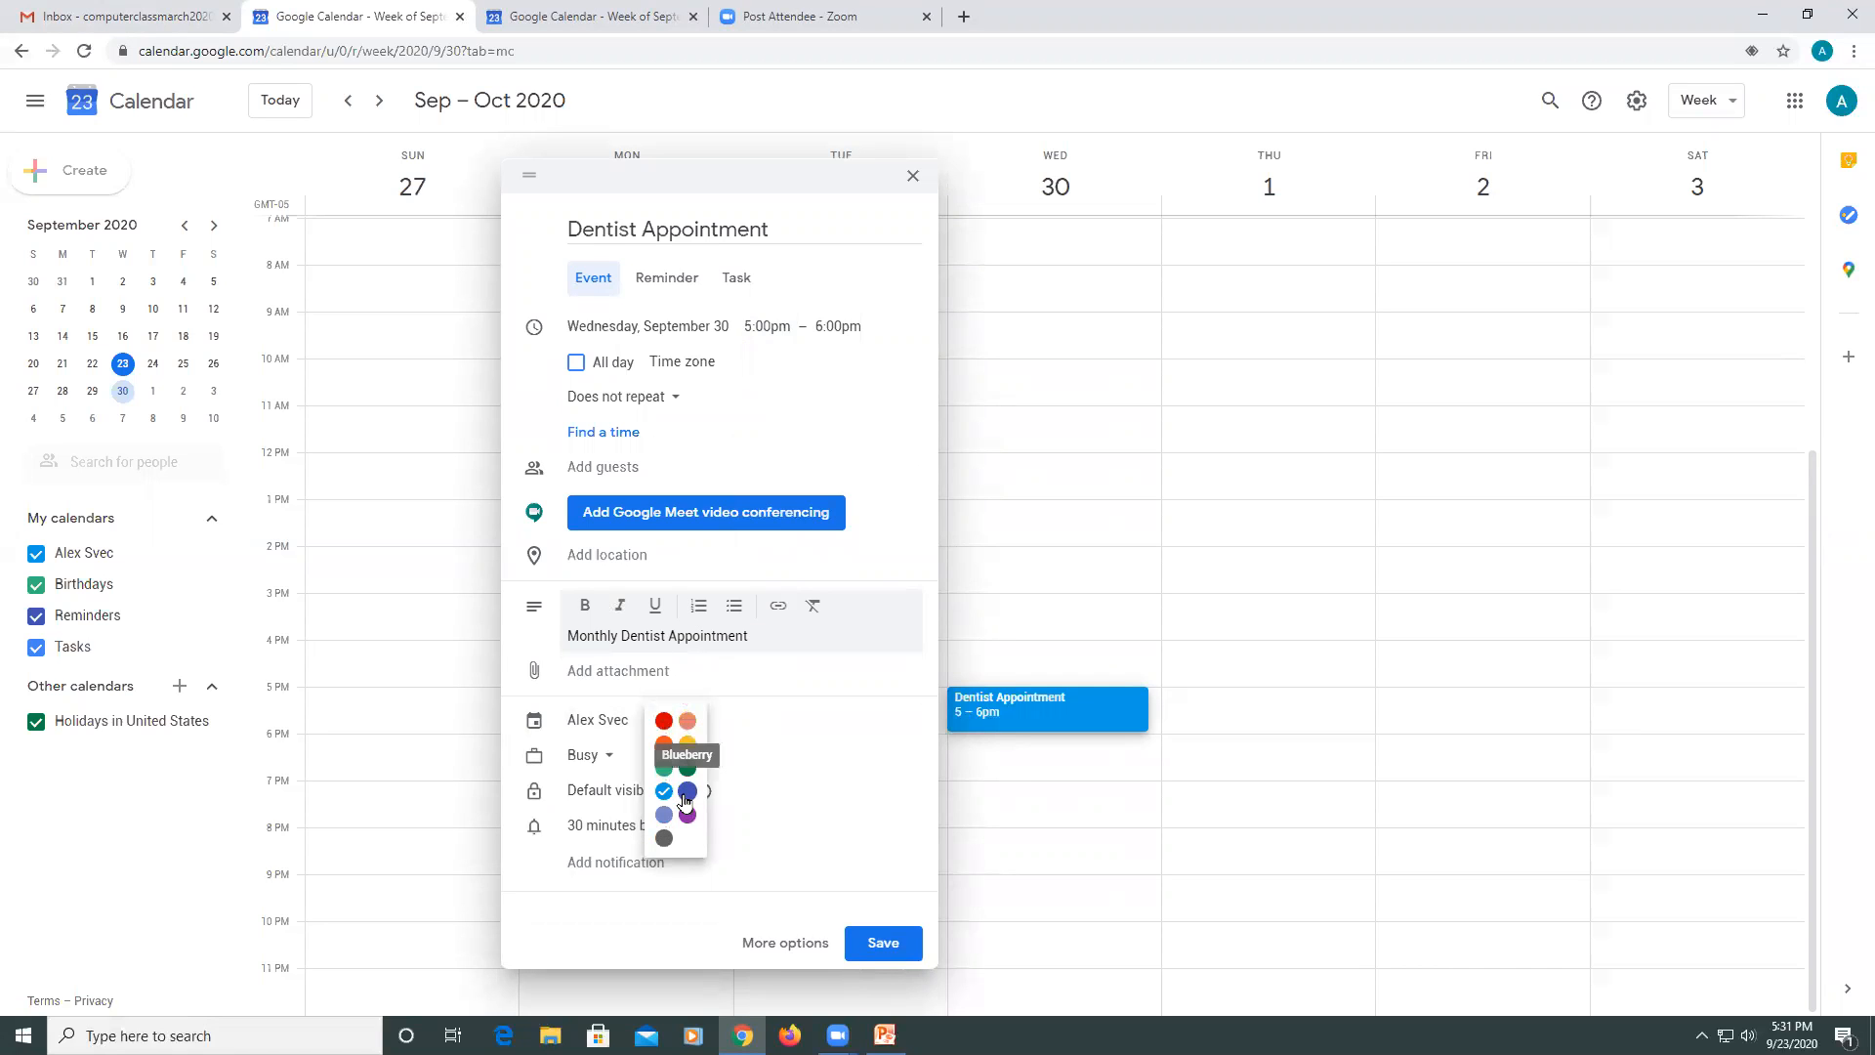
left_click(663, 792)
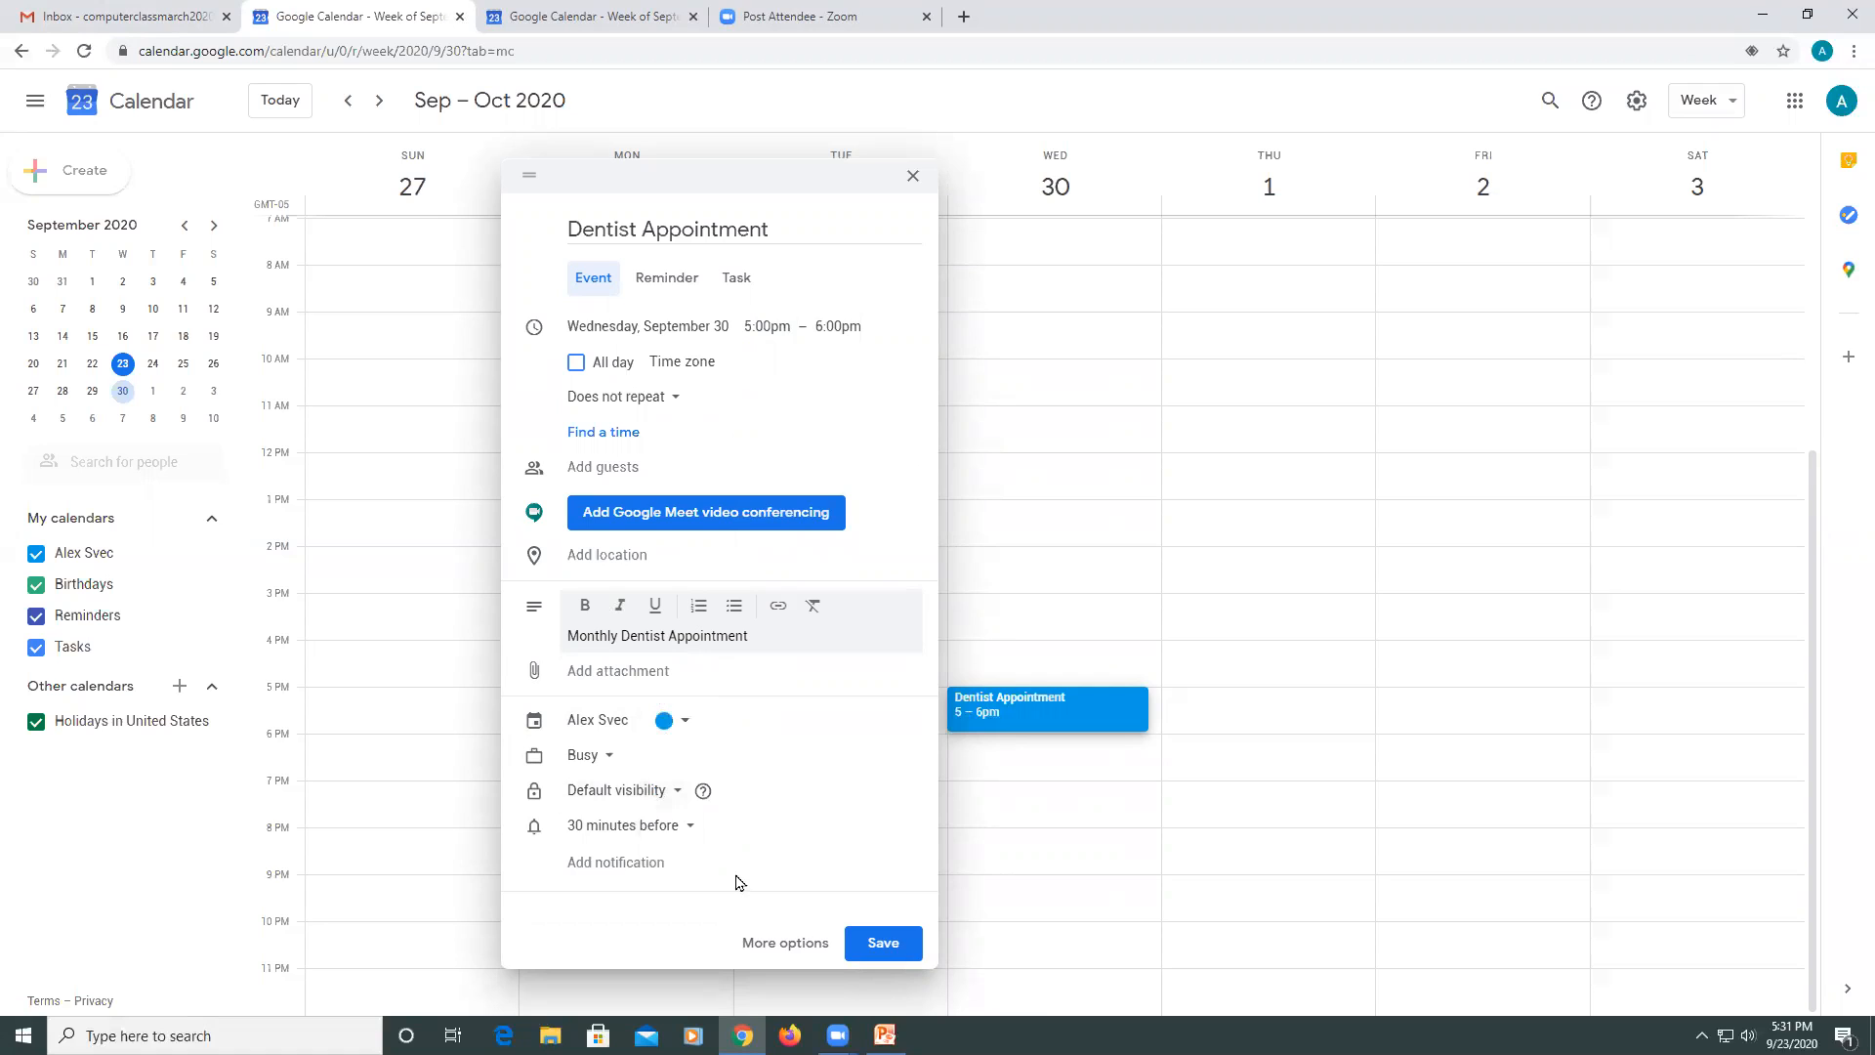
left_click(692, 831)
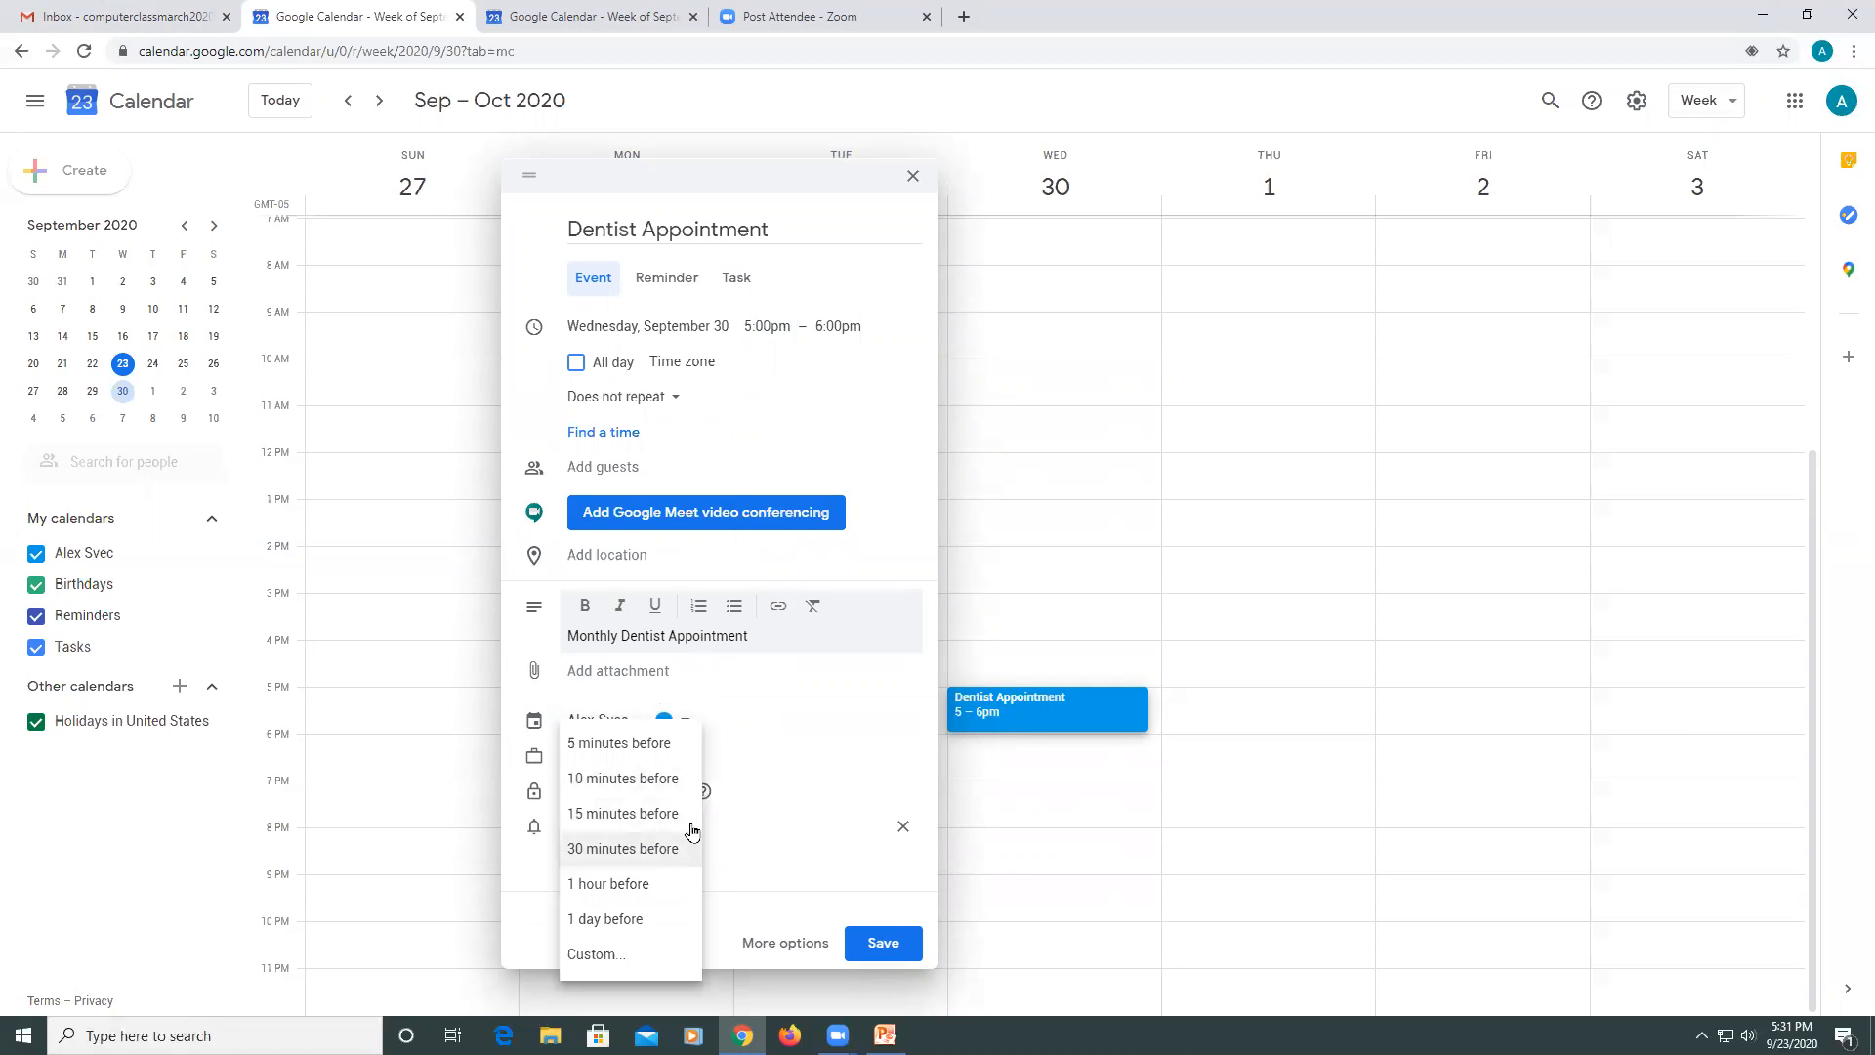
left_click(648, 848)
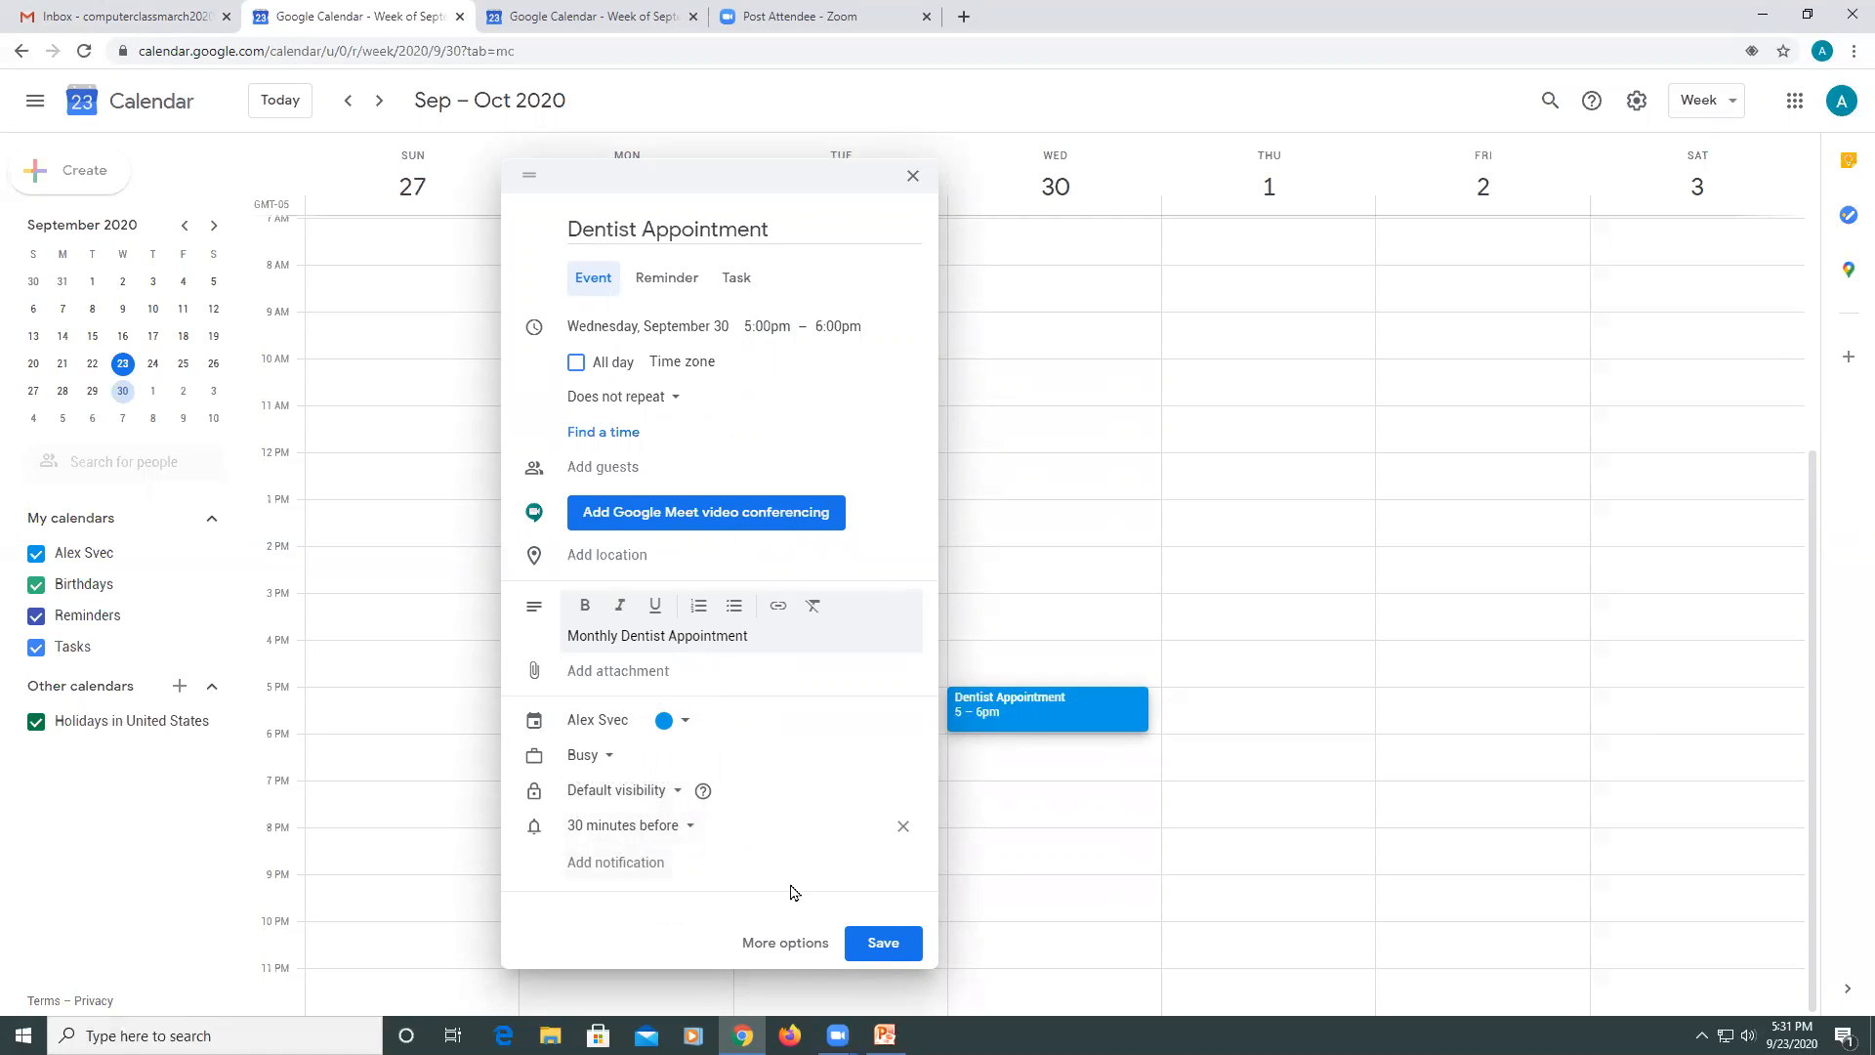
left_click(884, 944)
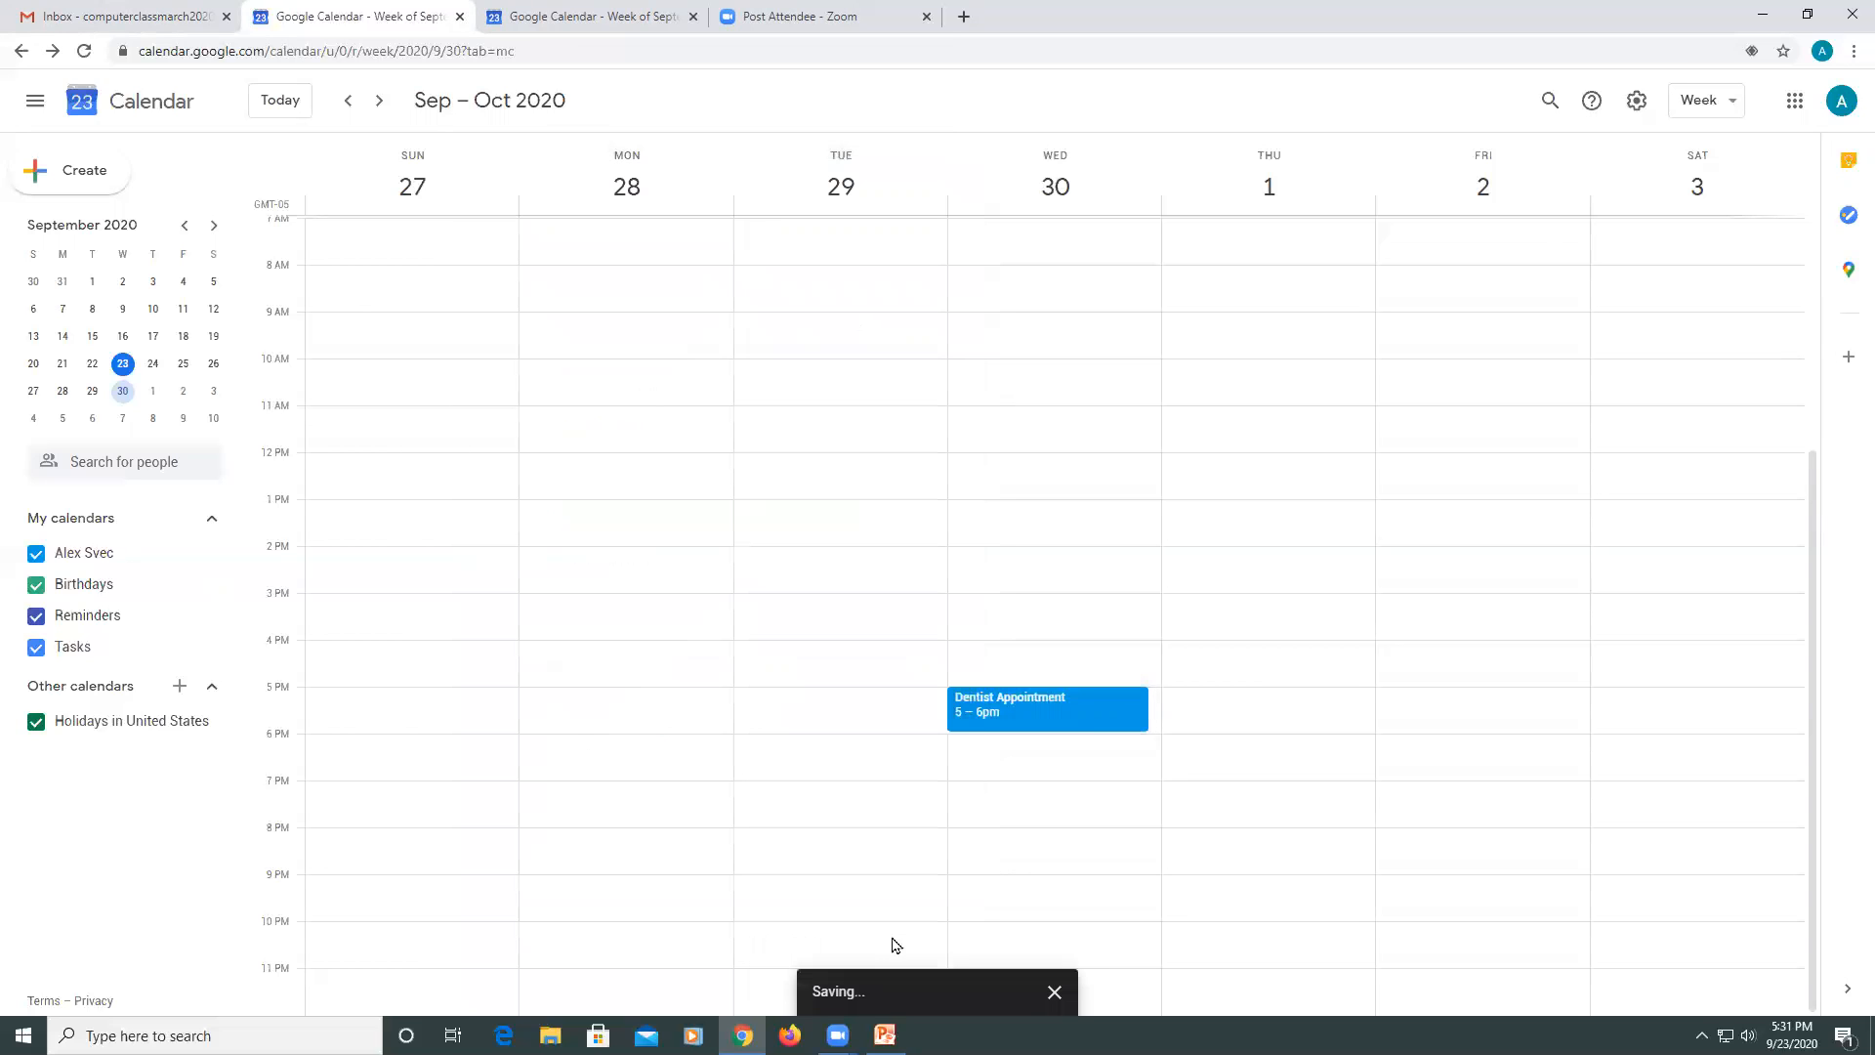
Step: Edit the saved Dentist Appointment so its notification comes 1 day before, and save the change
left_click(1065, 724)
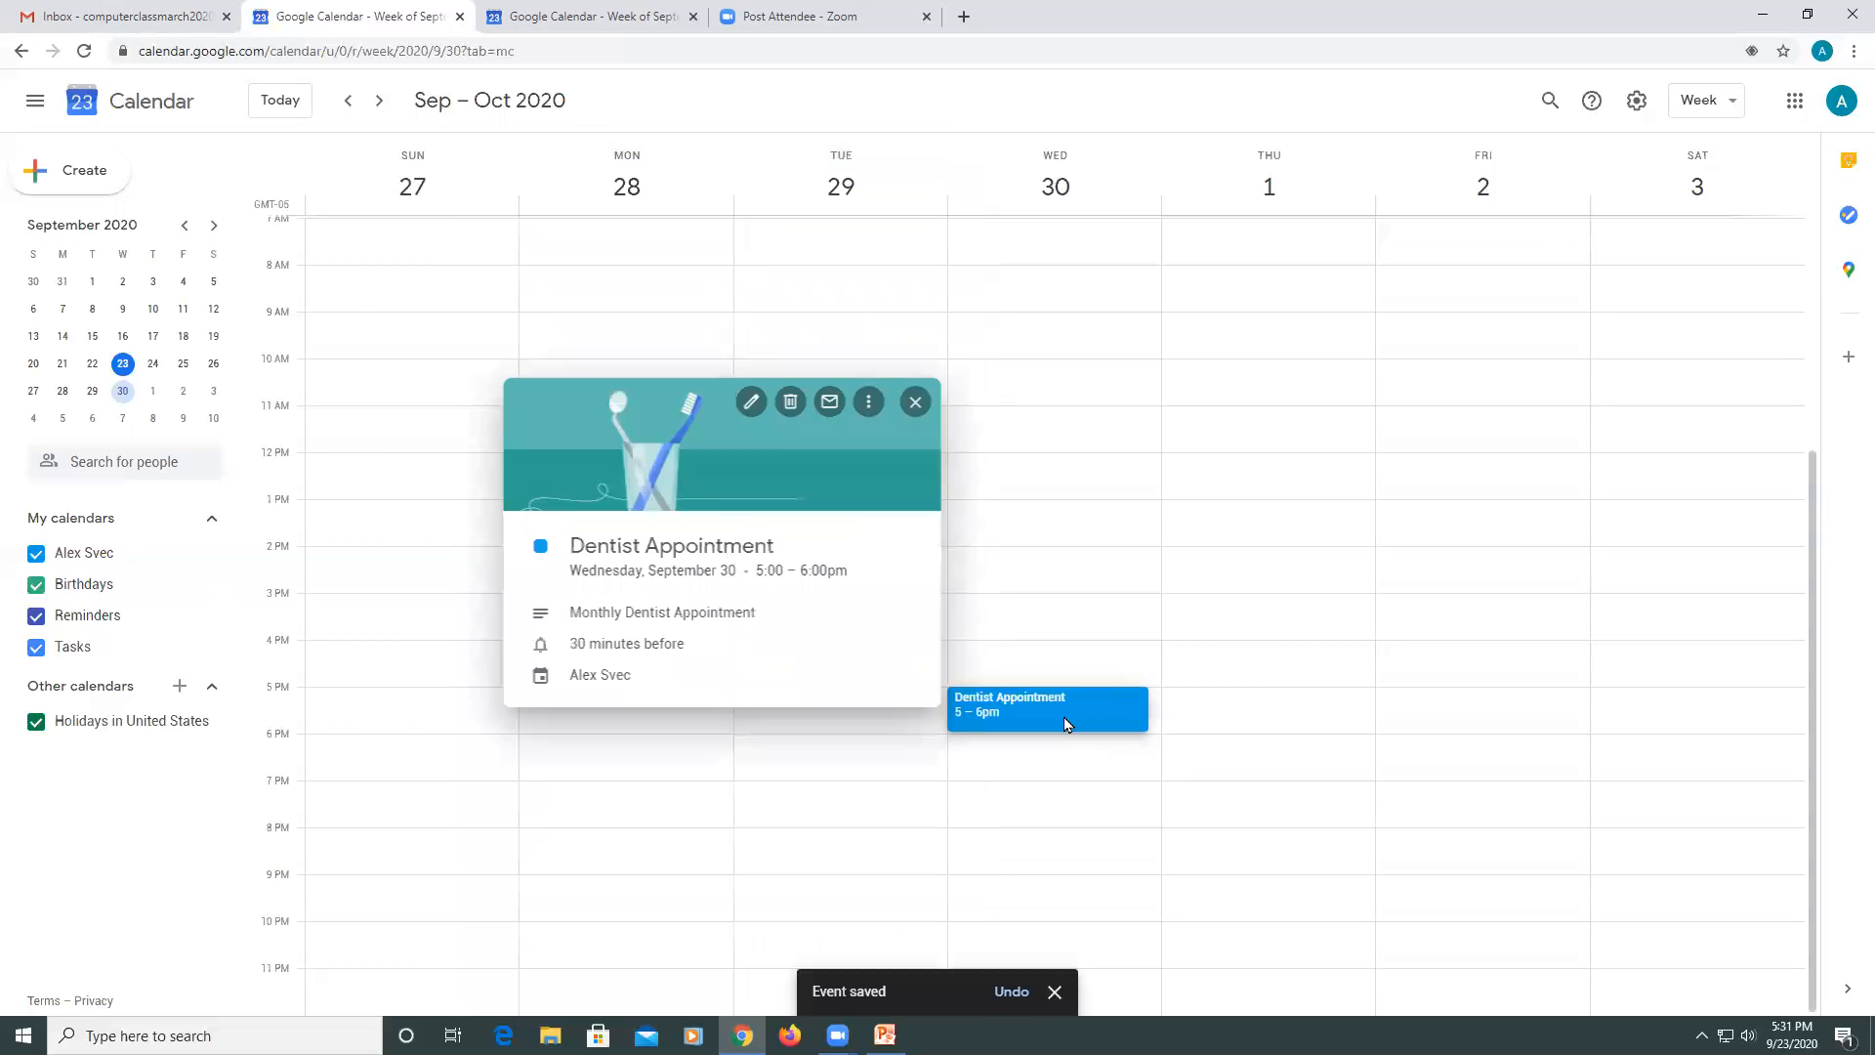
left_click(747, 406)
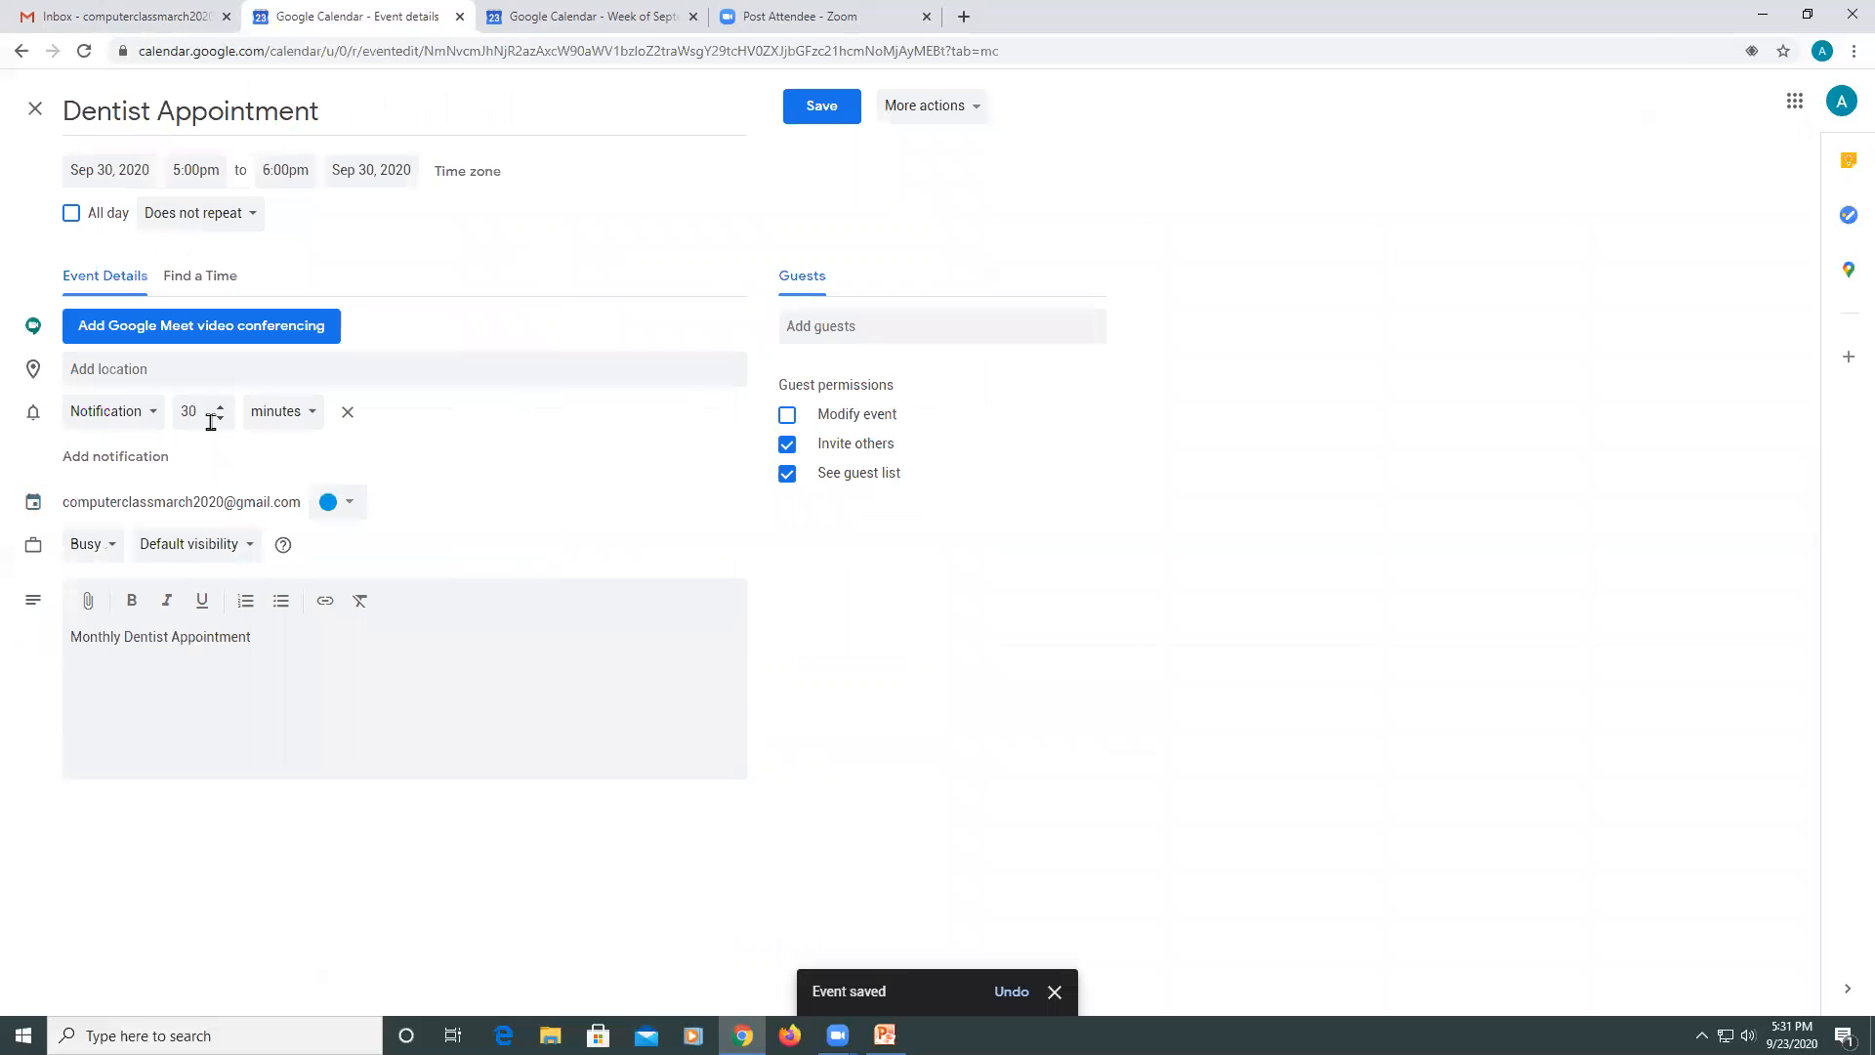
left_click(293, 412)
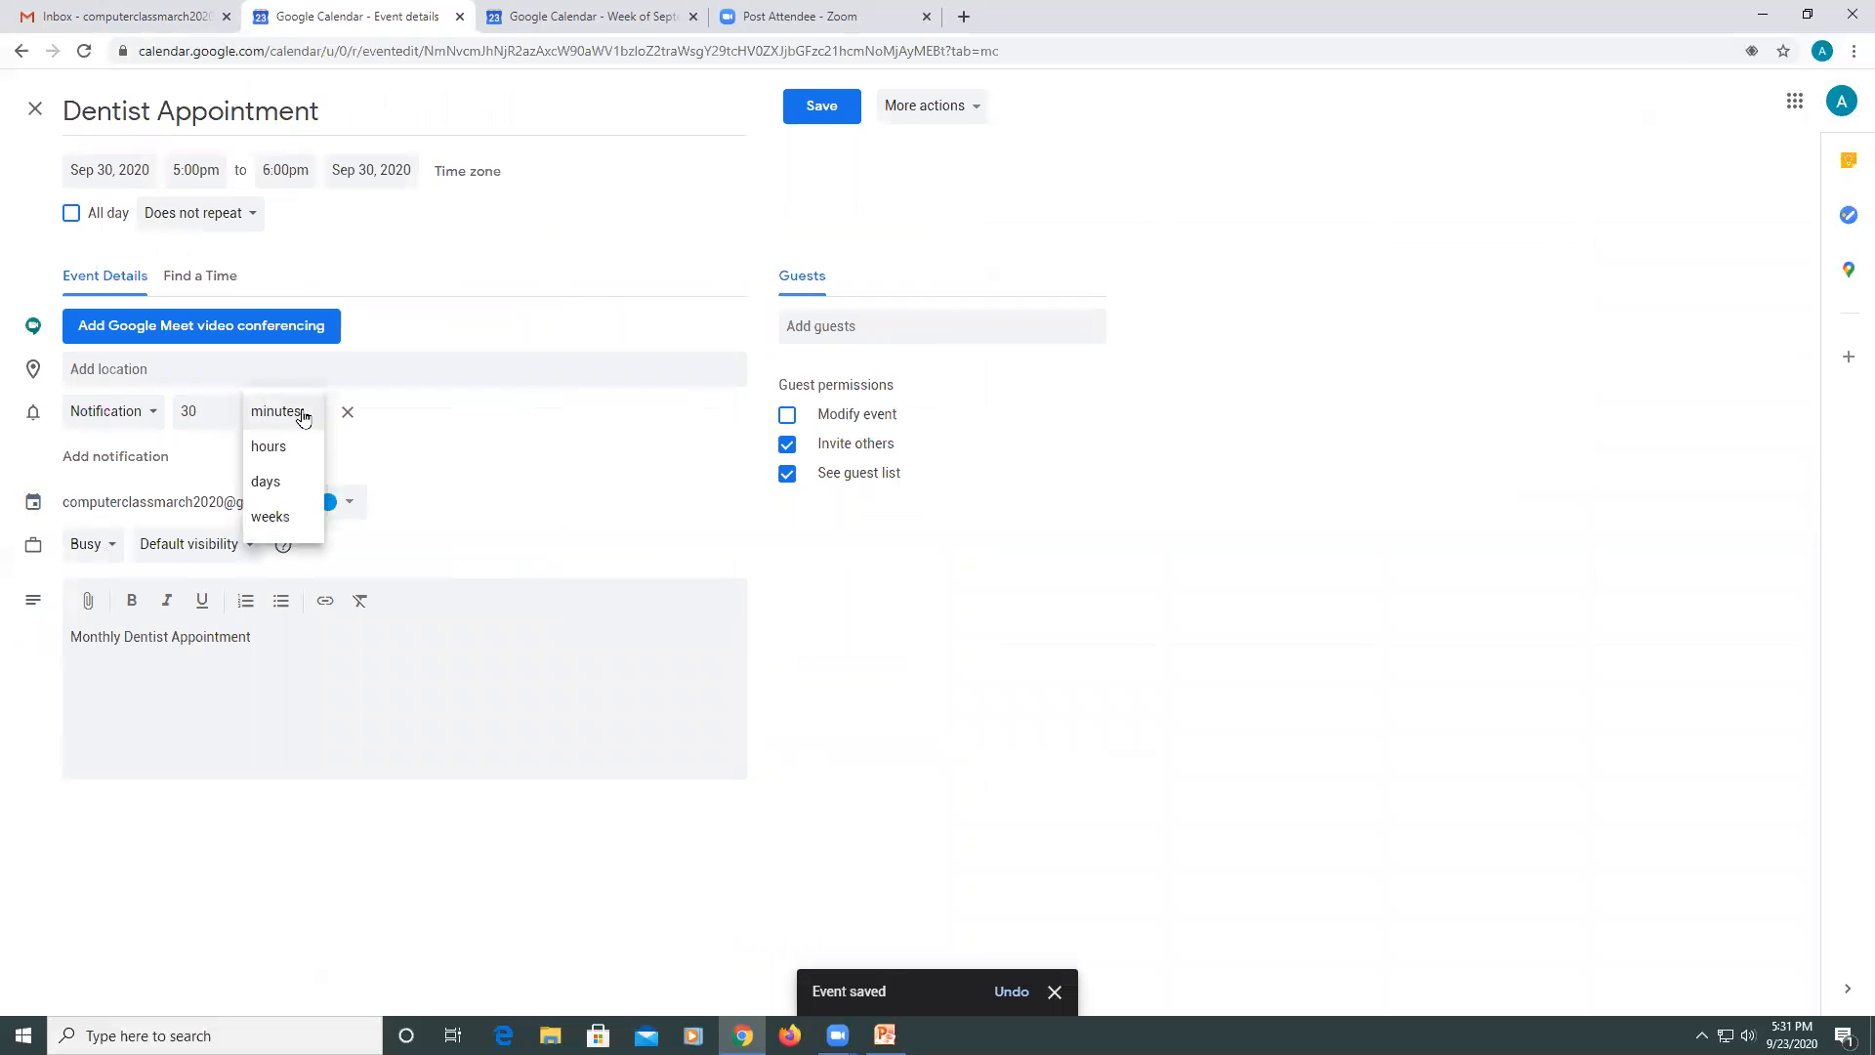
left_click(256, 481)
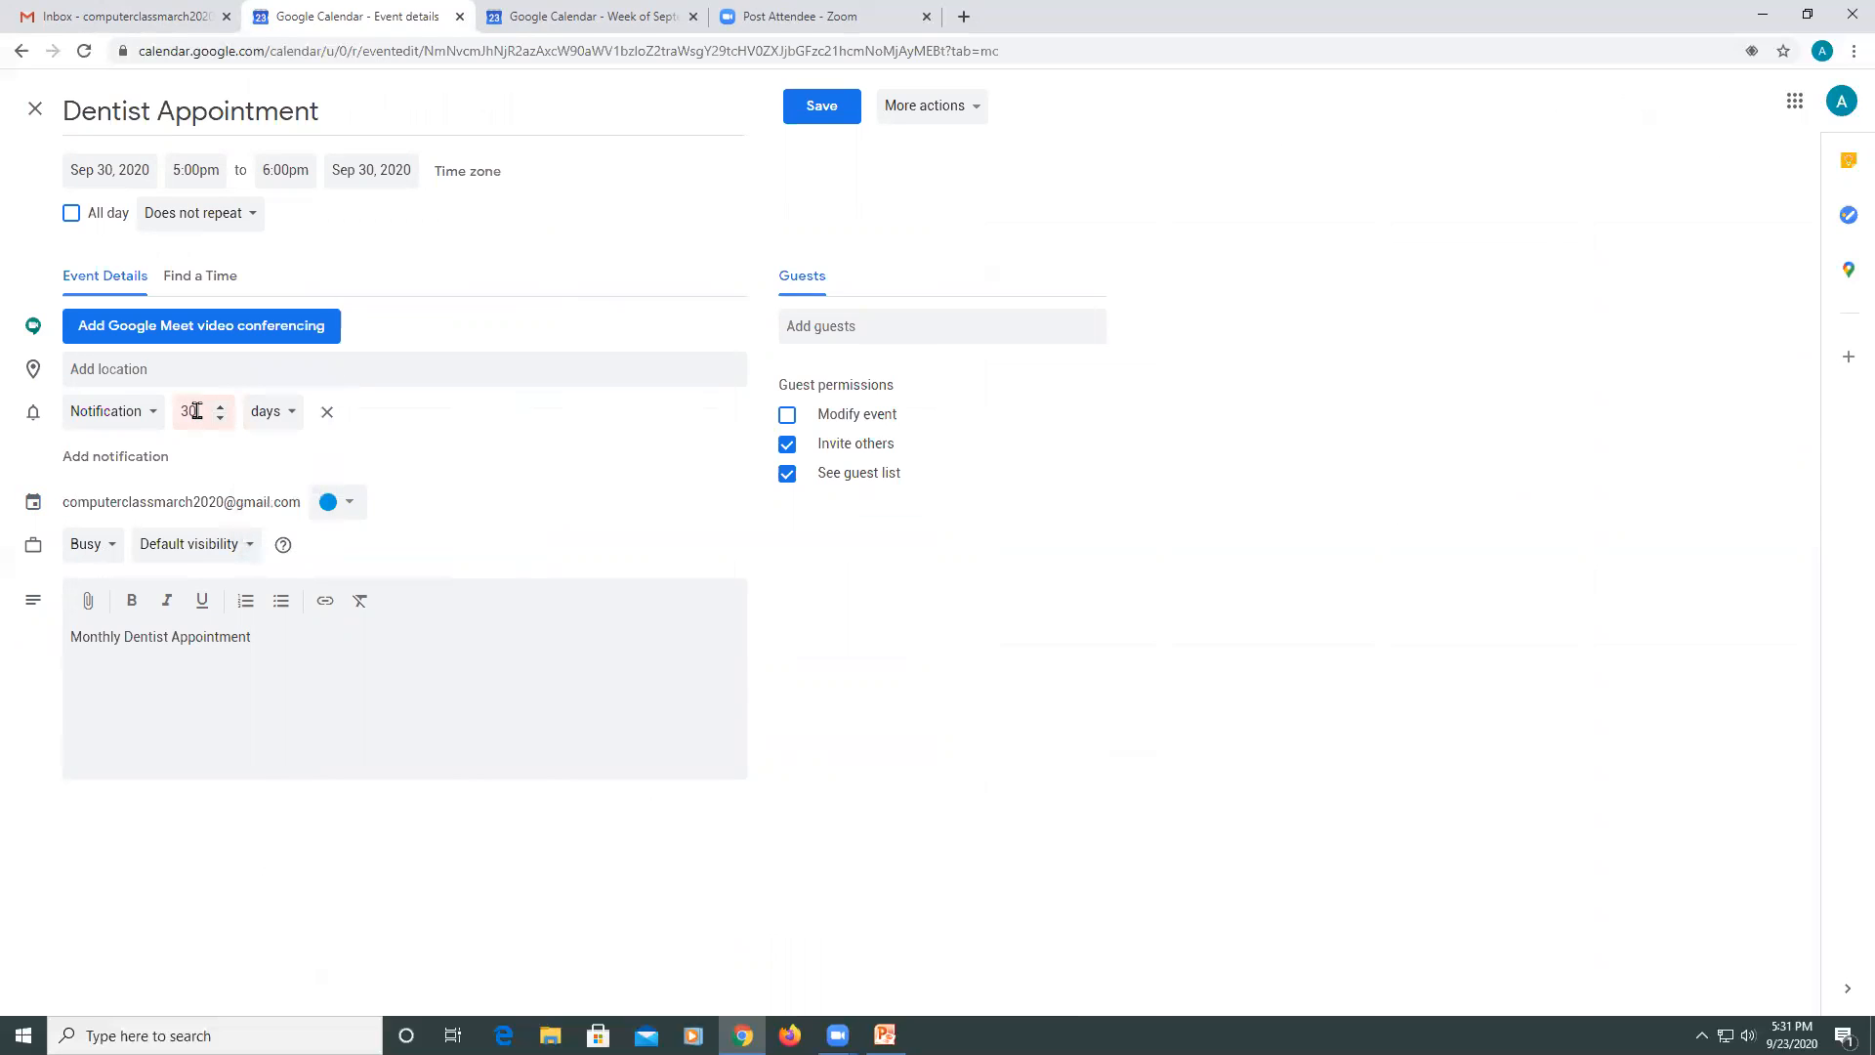
left_click(196, 411)
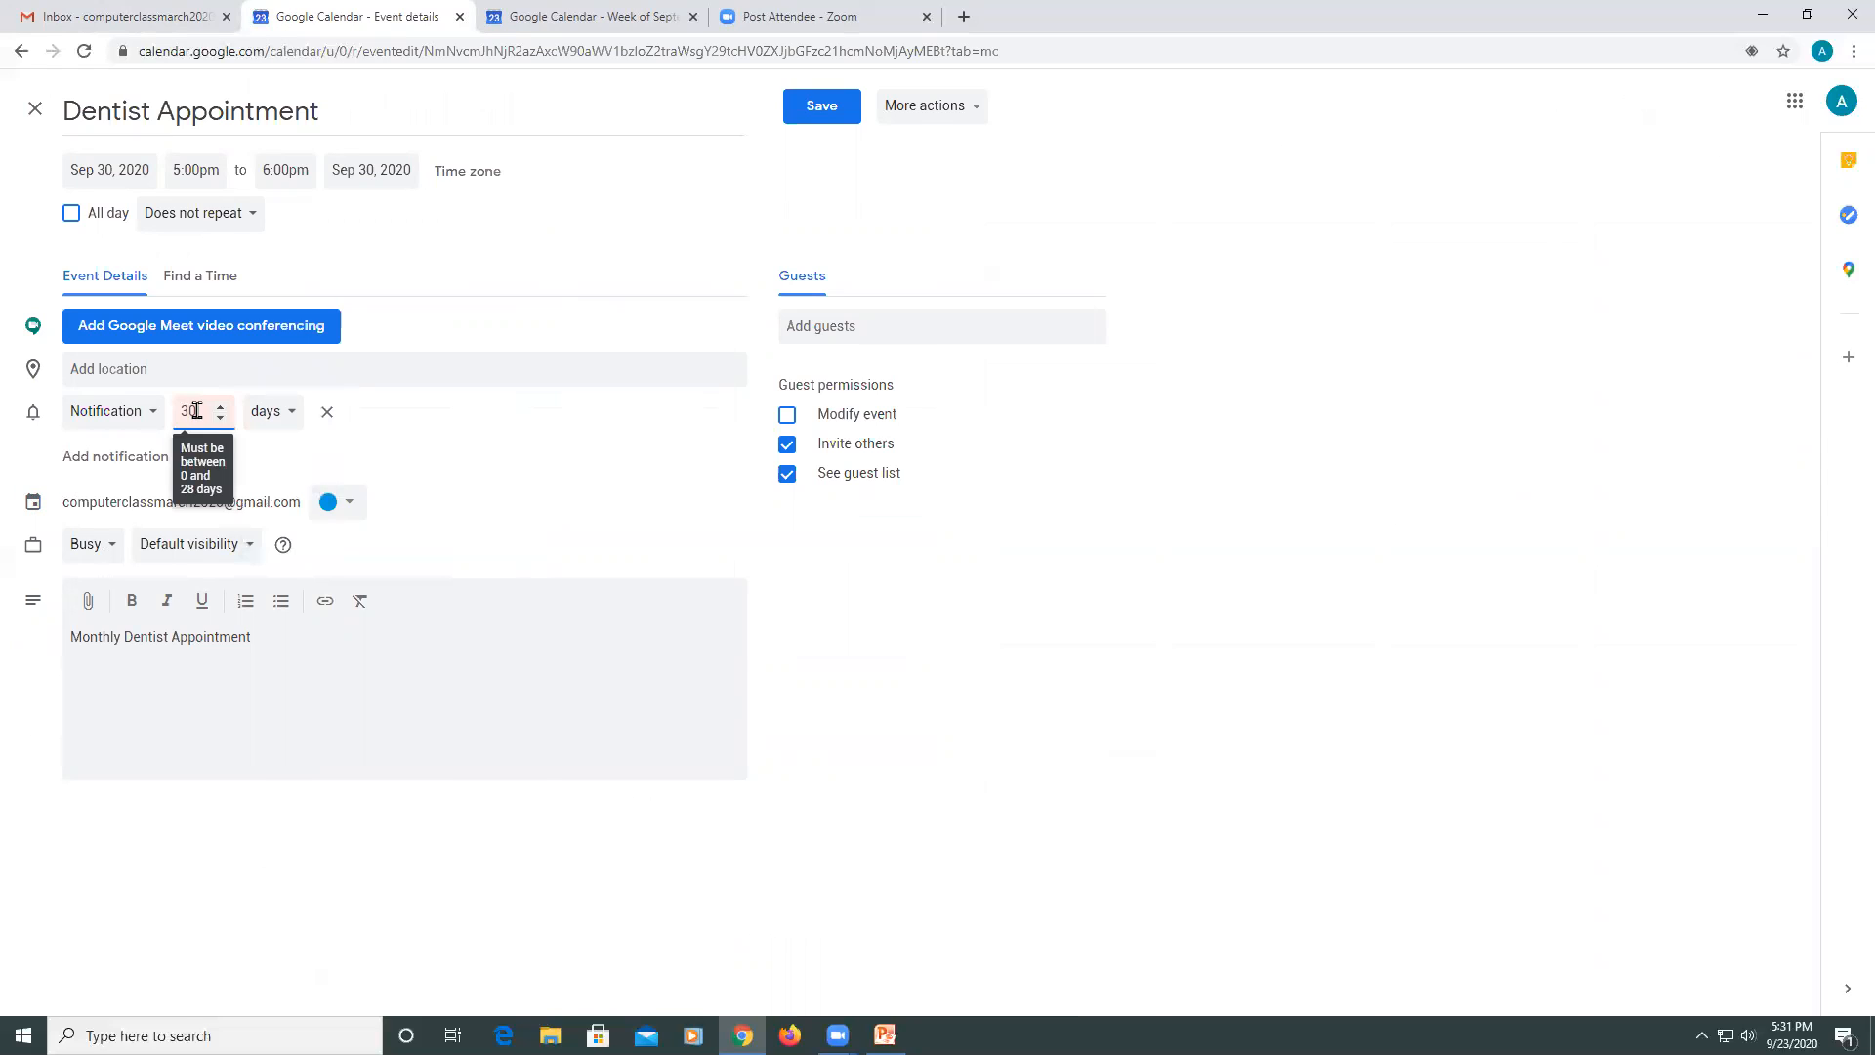
key("BackSpace")
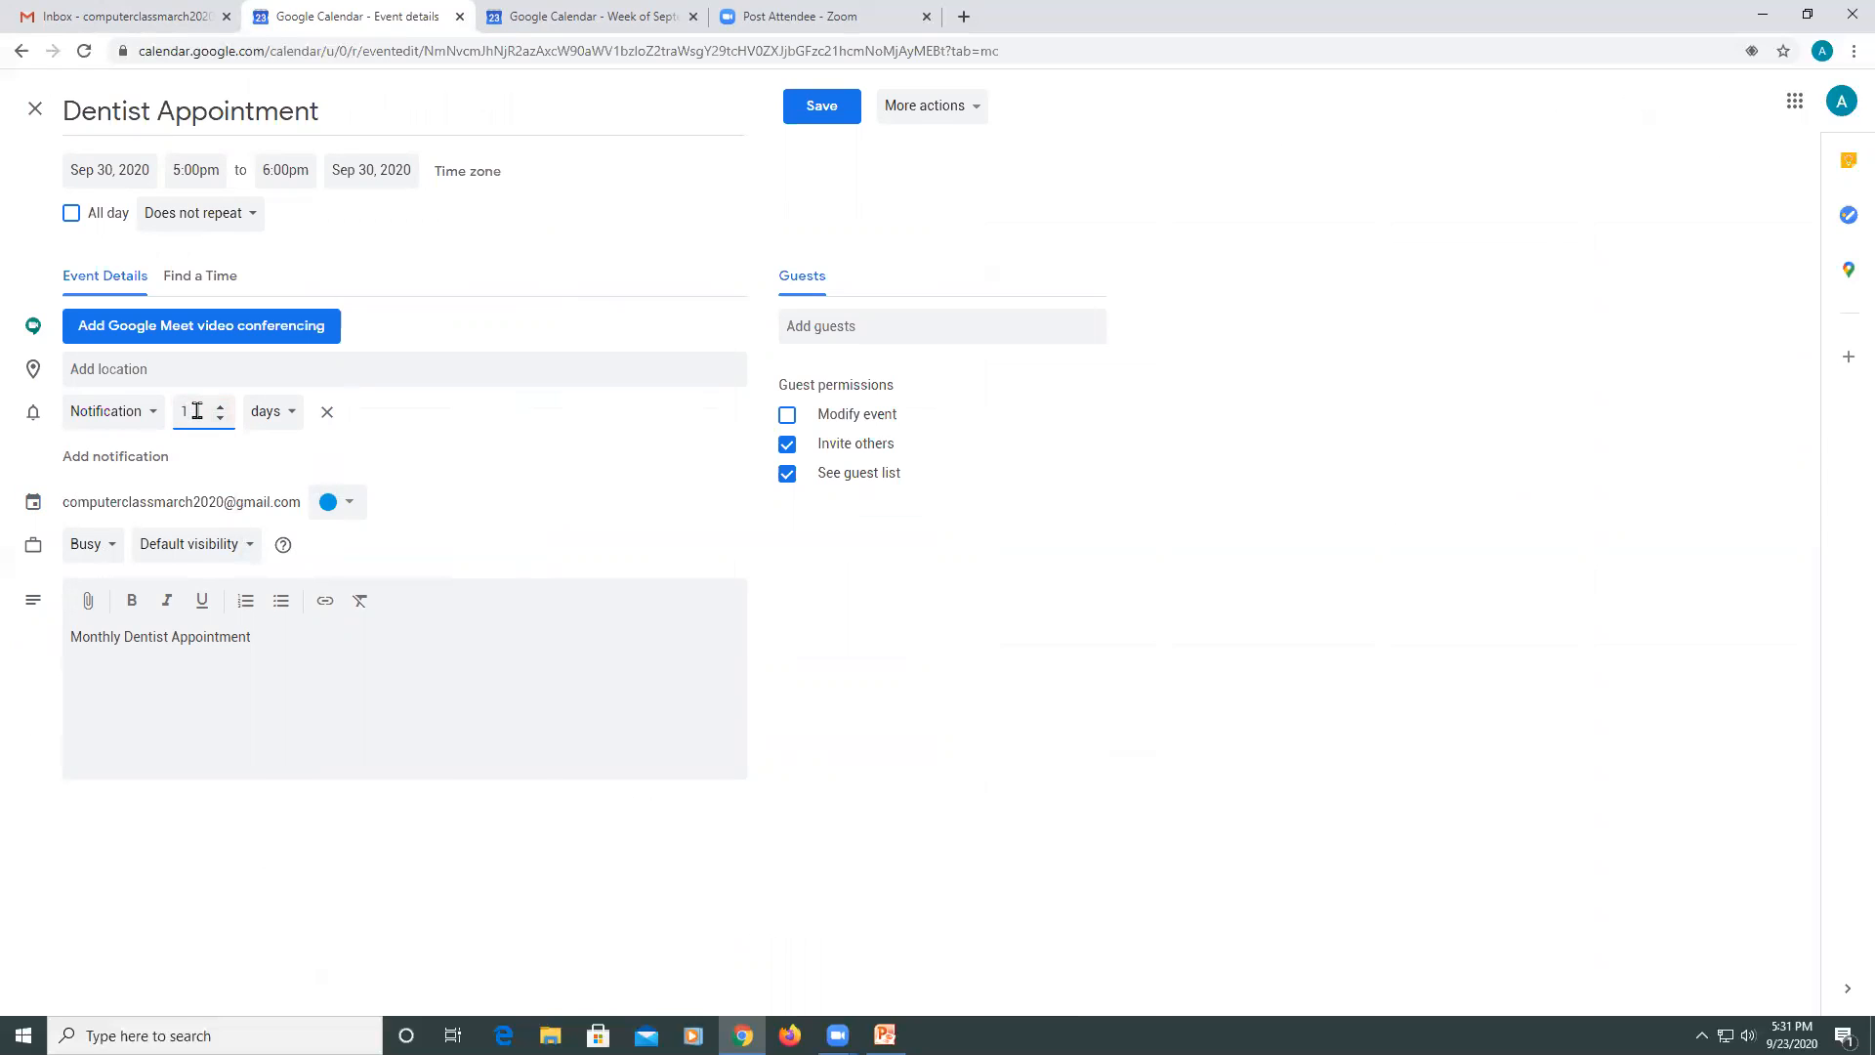
left_click(813, 108)
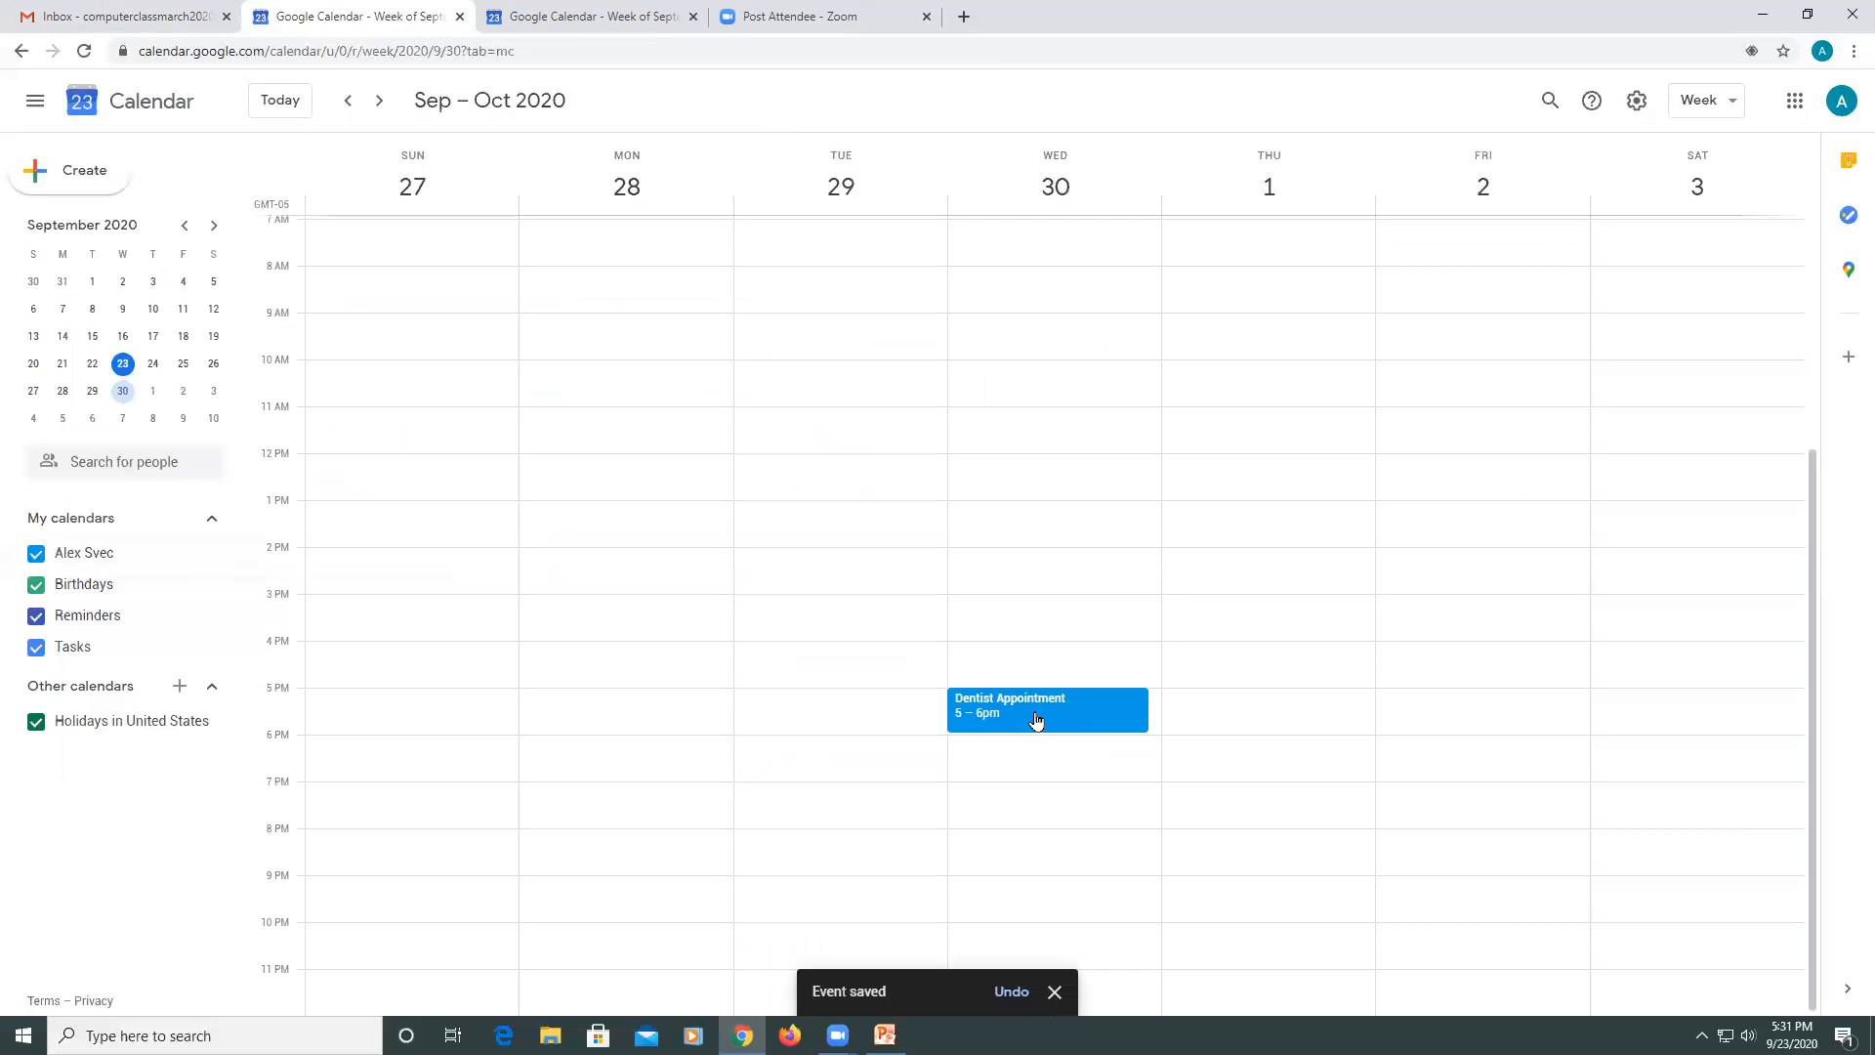
Step: Create a new event titled "Vacation" with the date set to Tuesday, December 1, 2020
left_click(82, 176)
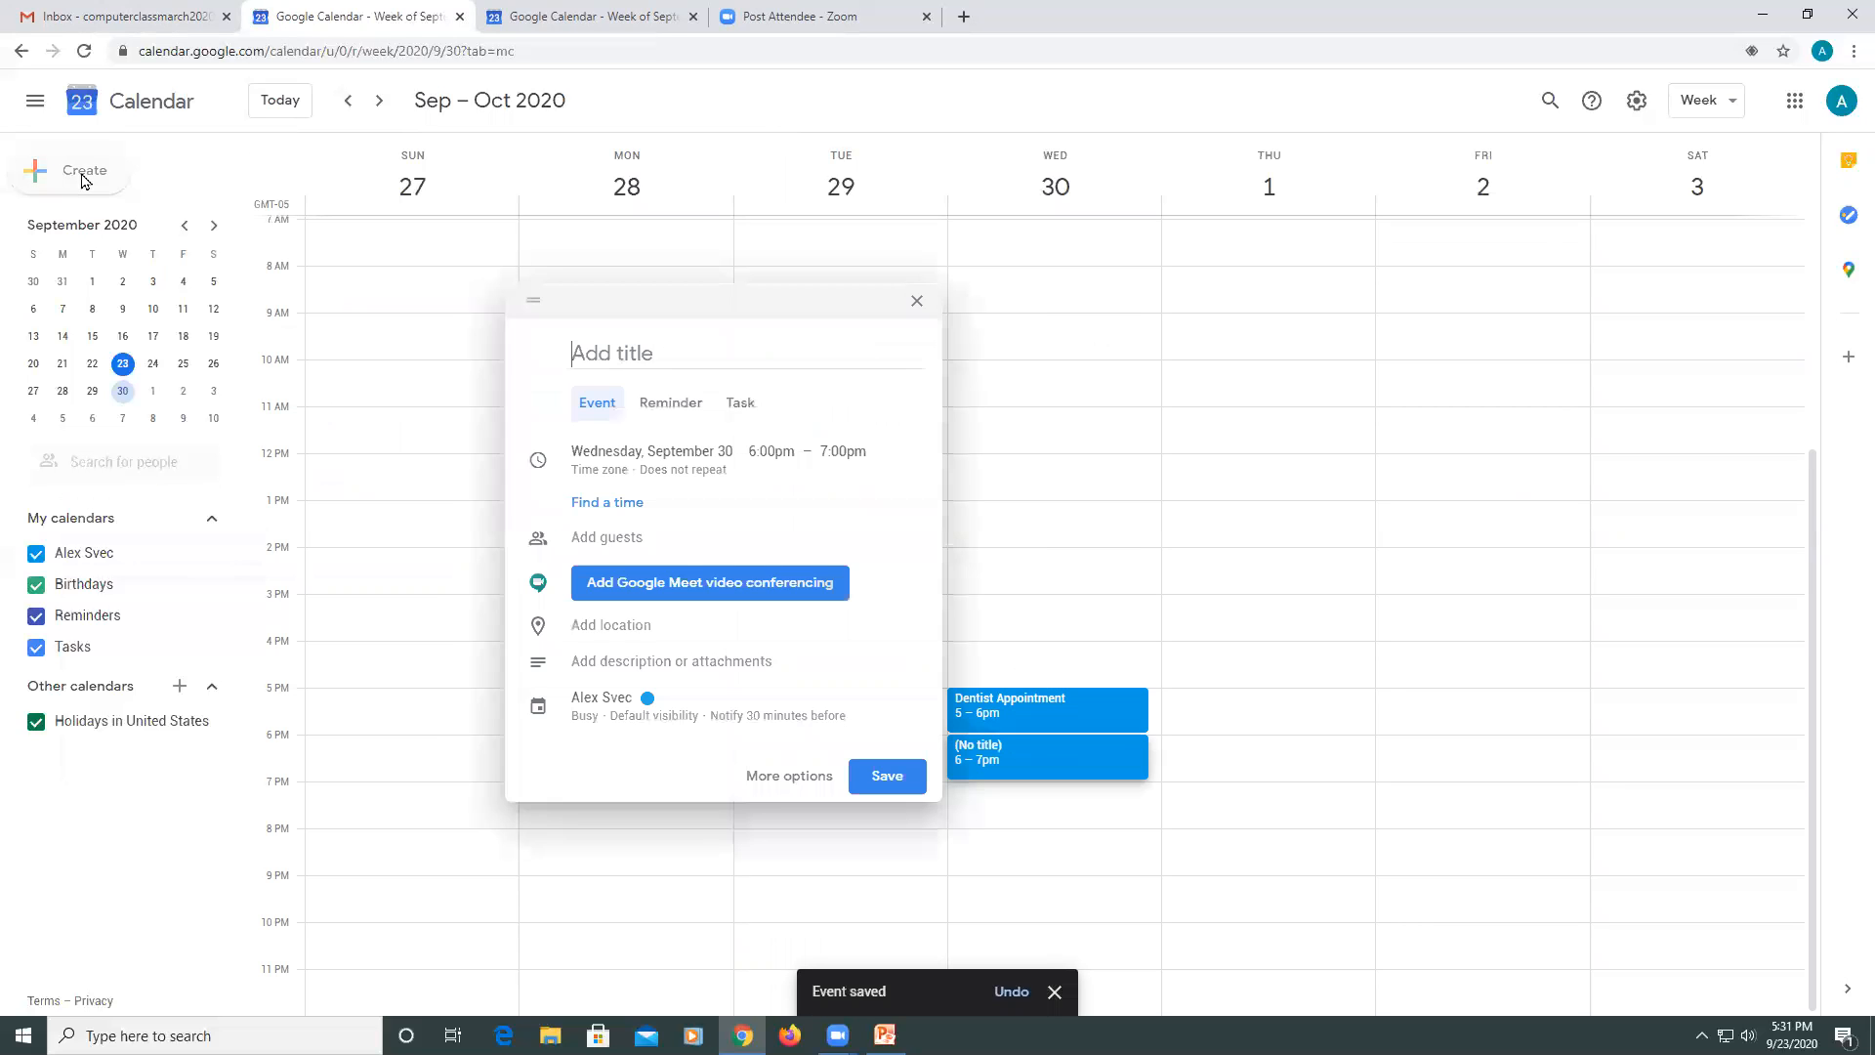
type("Vacation")
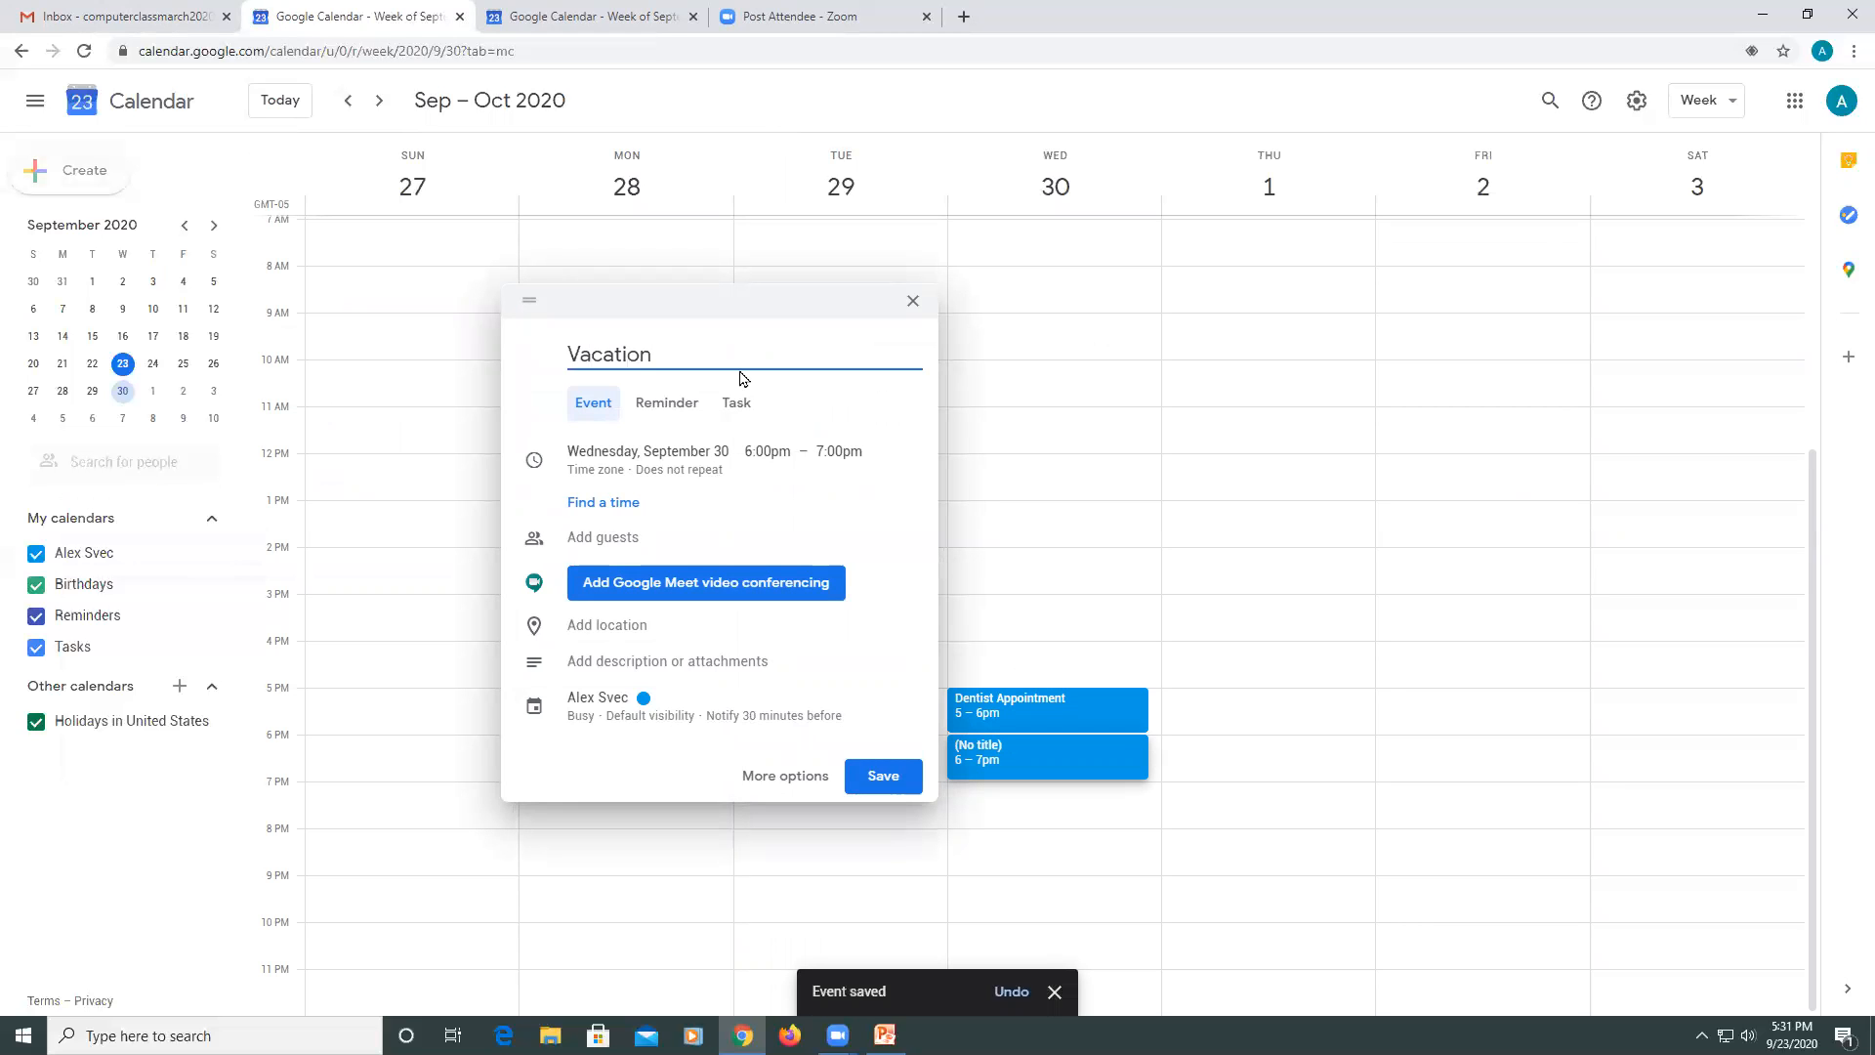
left_click(605, 461)
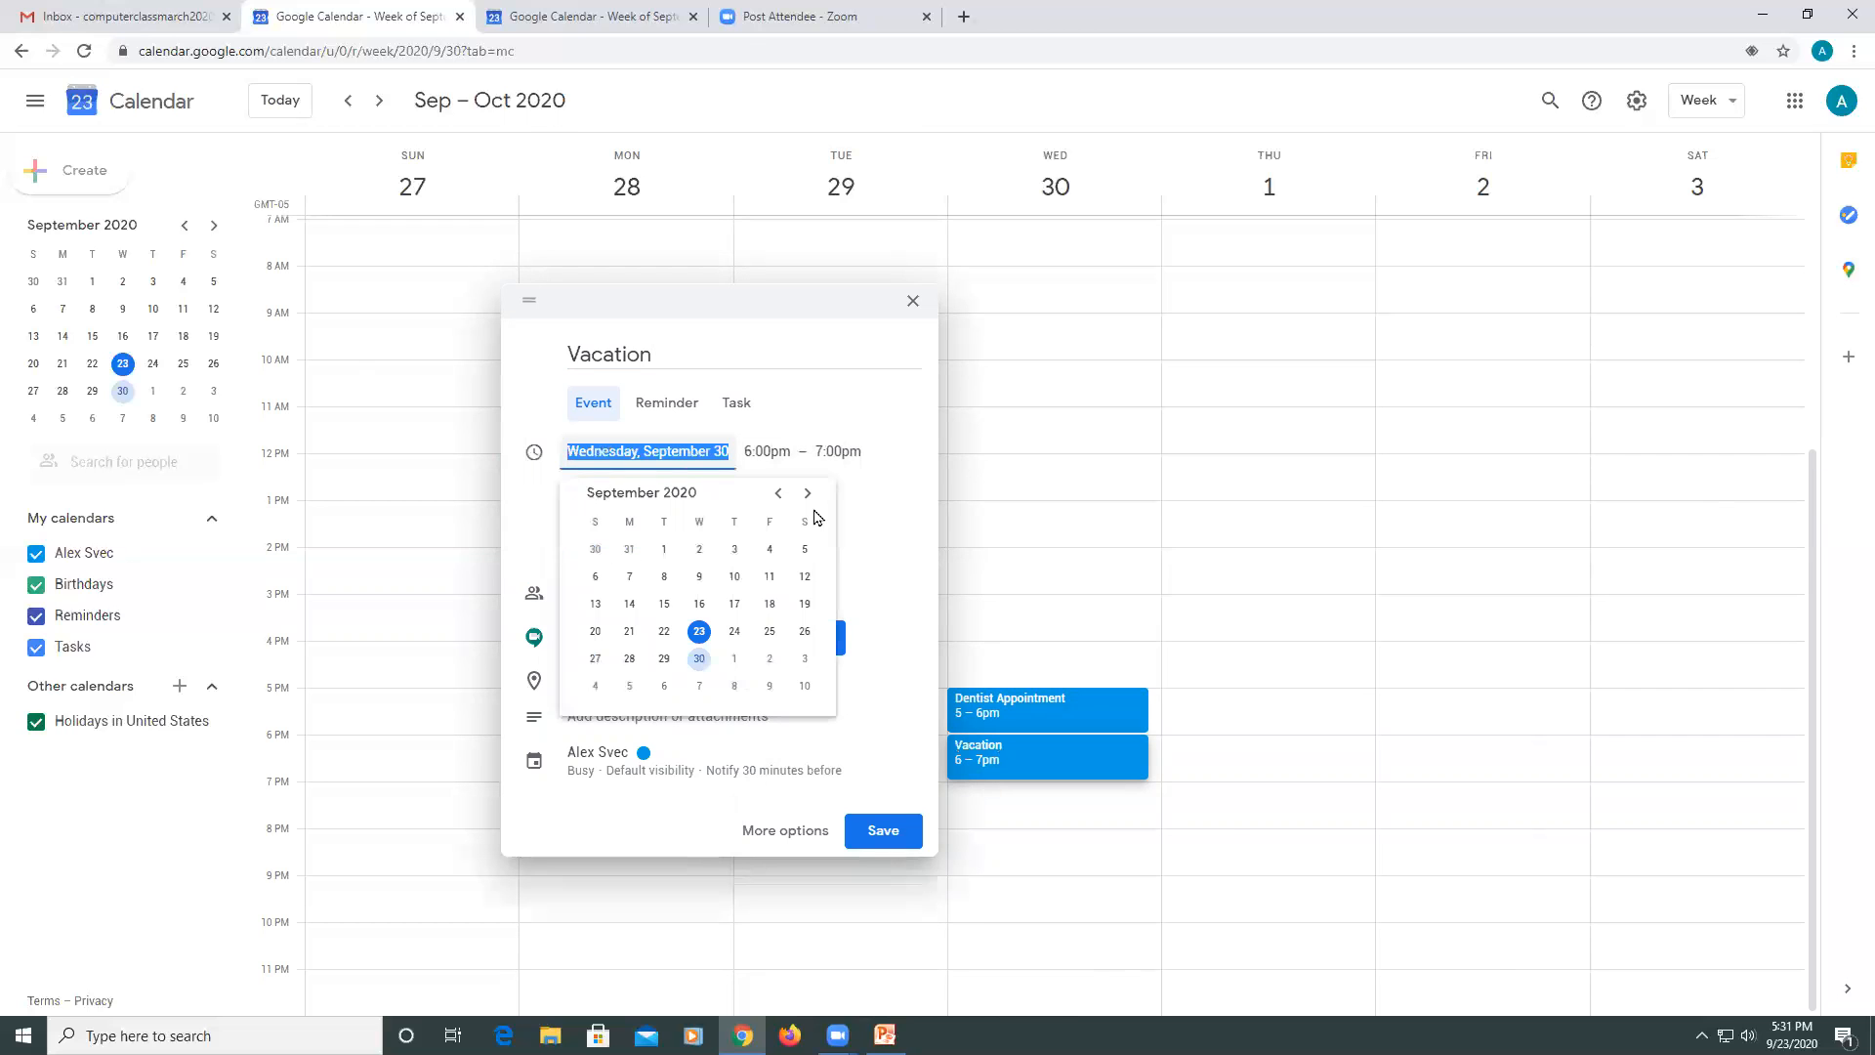
left_click(807, 495)
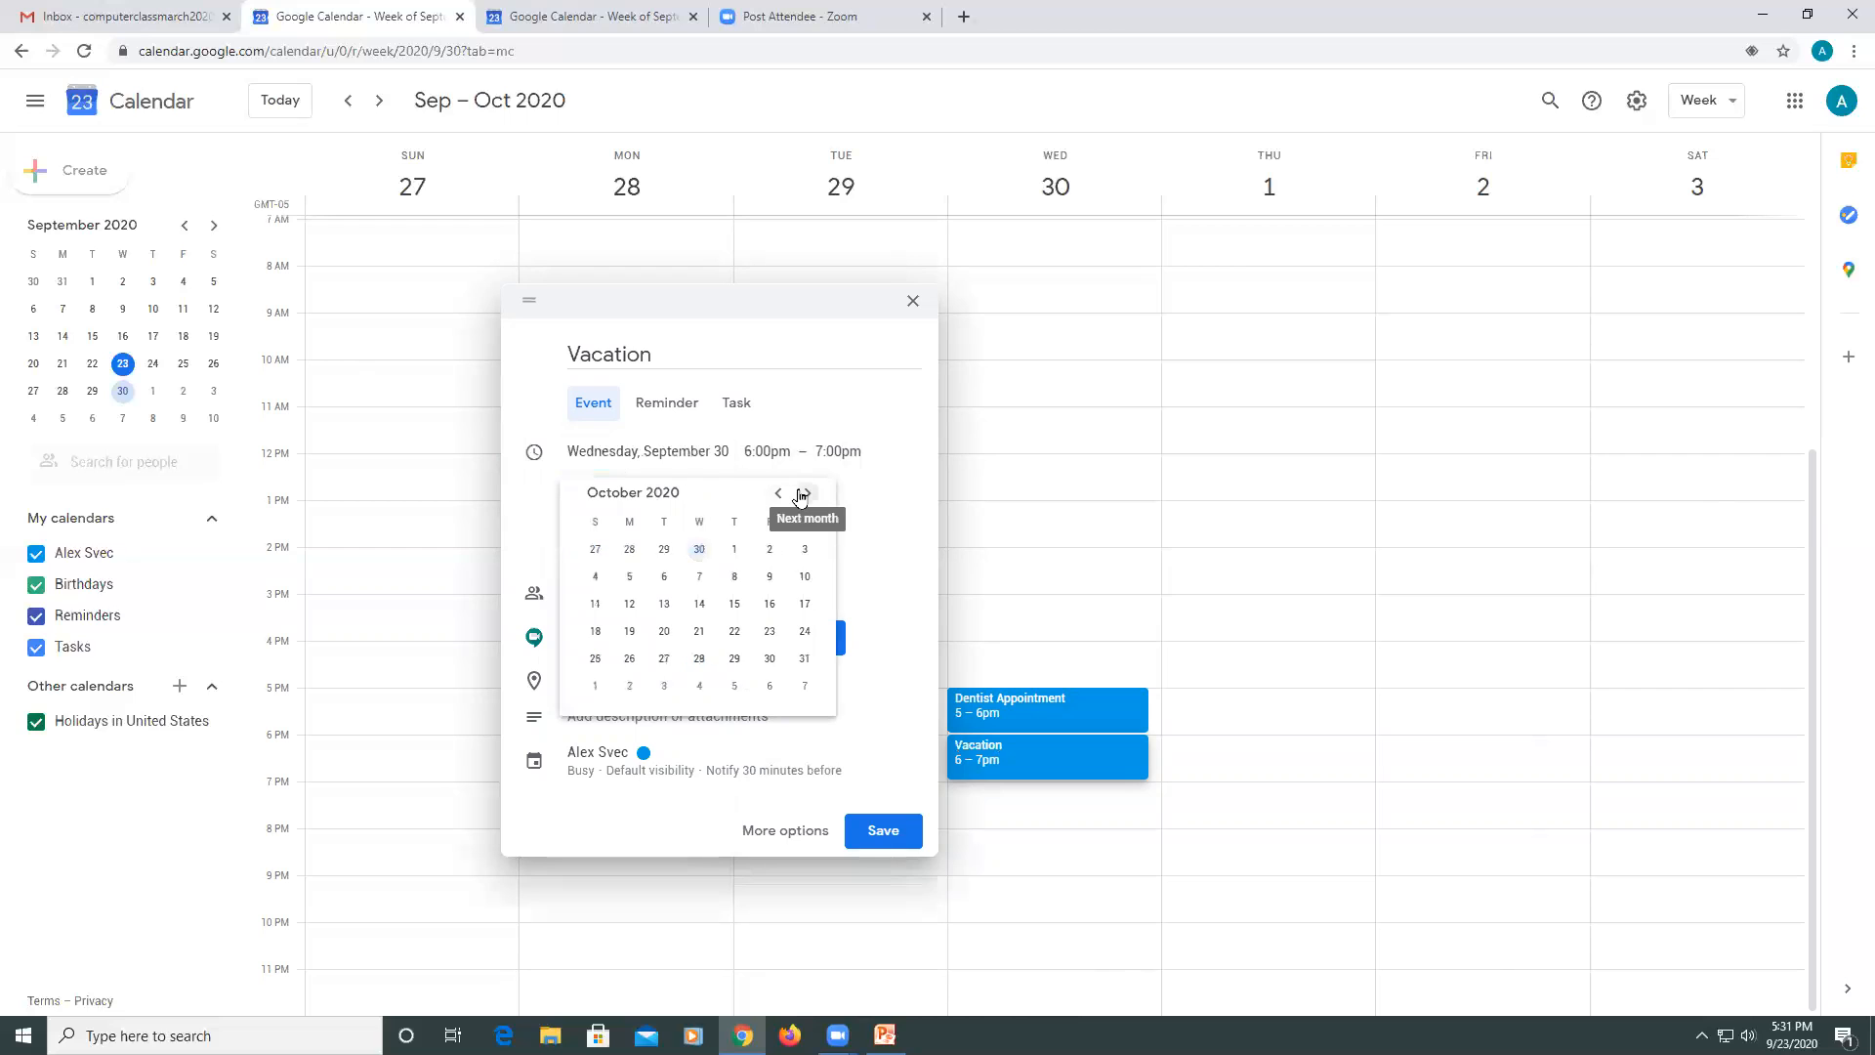
left_click(801, 495)
left_click(805, 494)
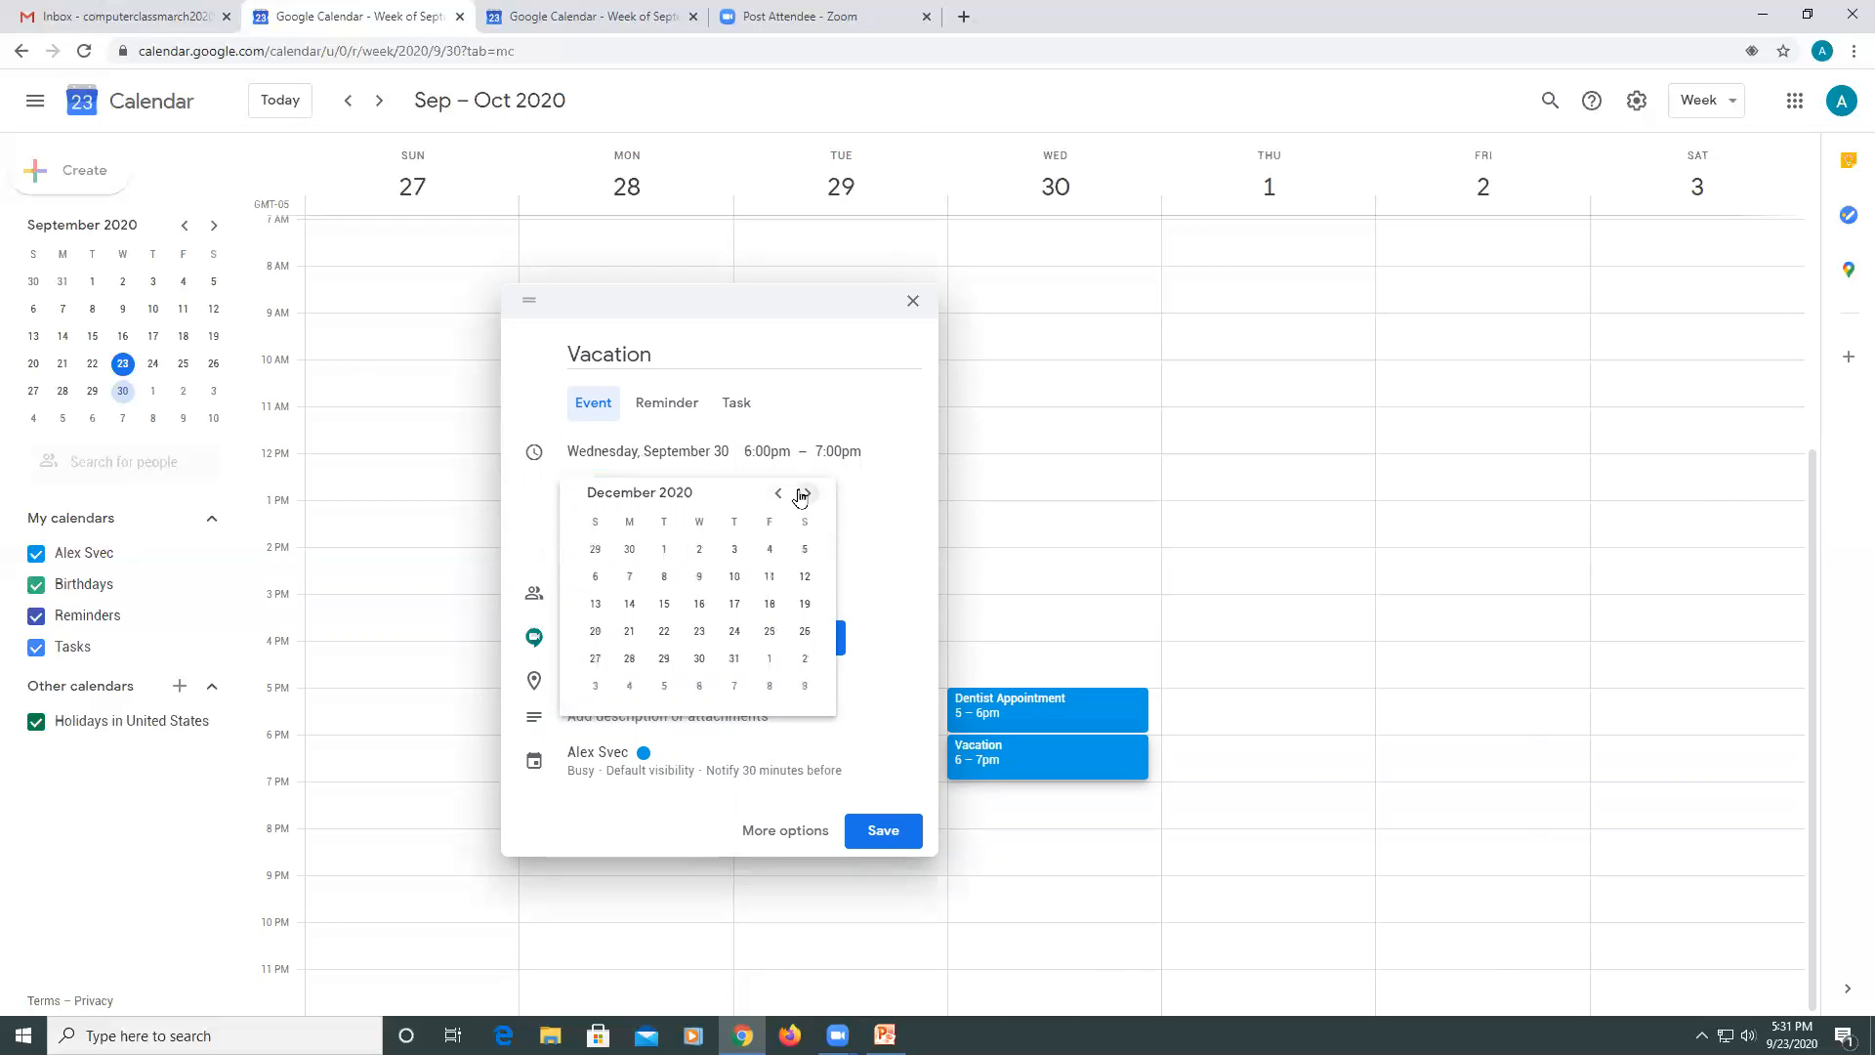
left_click(667, 551)
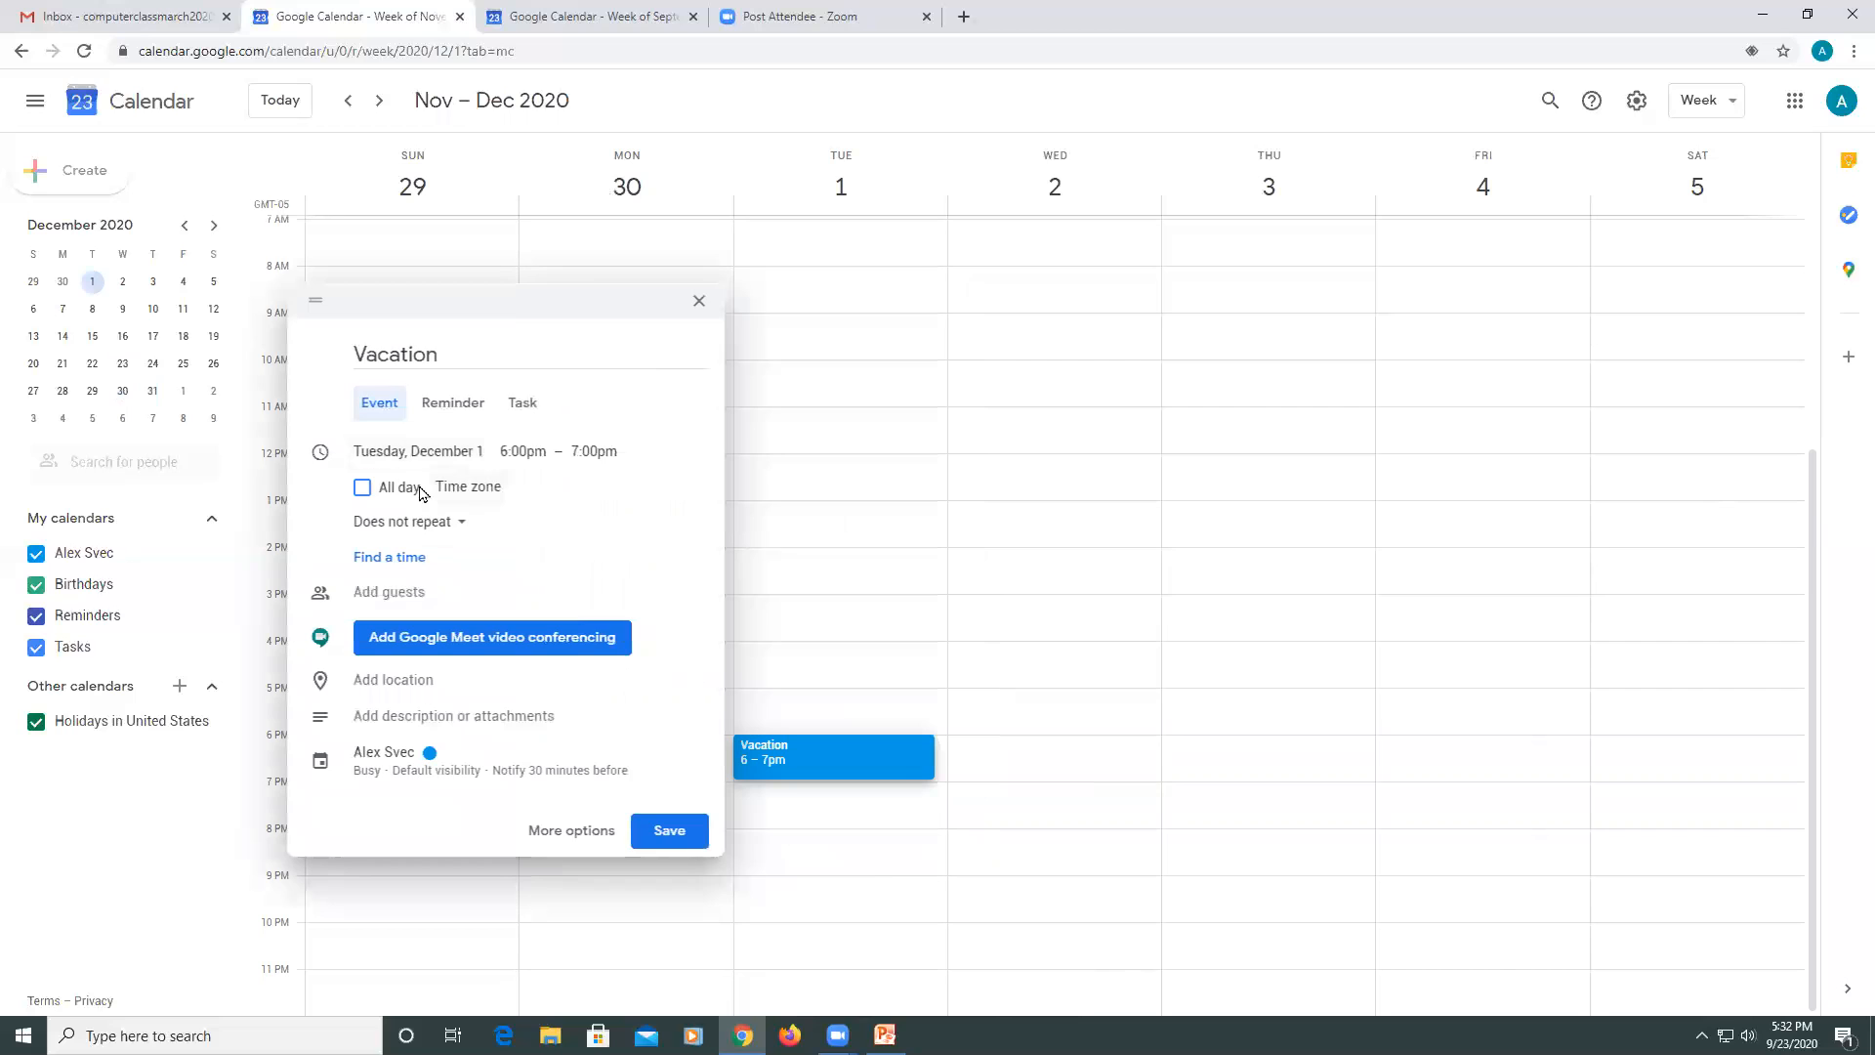
Step: Make the Vacation event all day, set its end date to Saturday, December 19, and save it
left_click(362, 487)
left_click(575, 383)
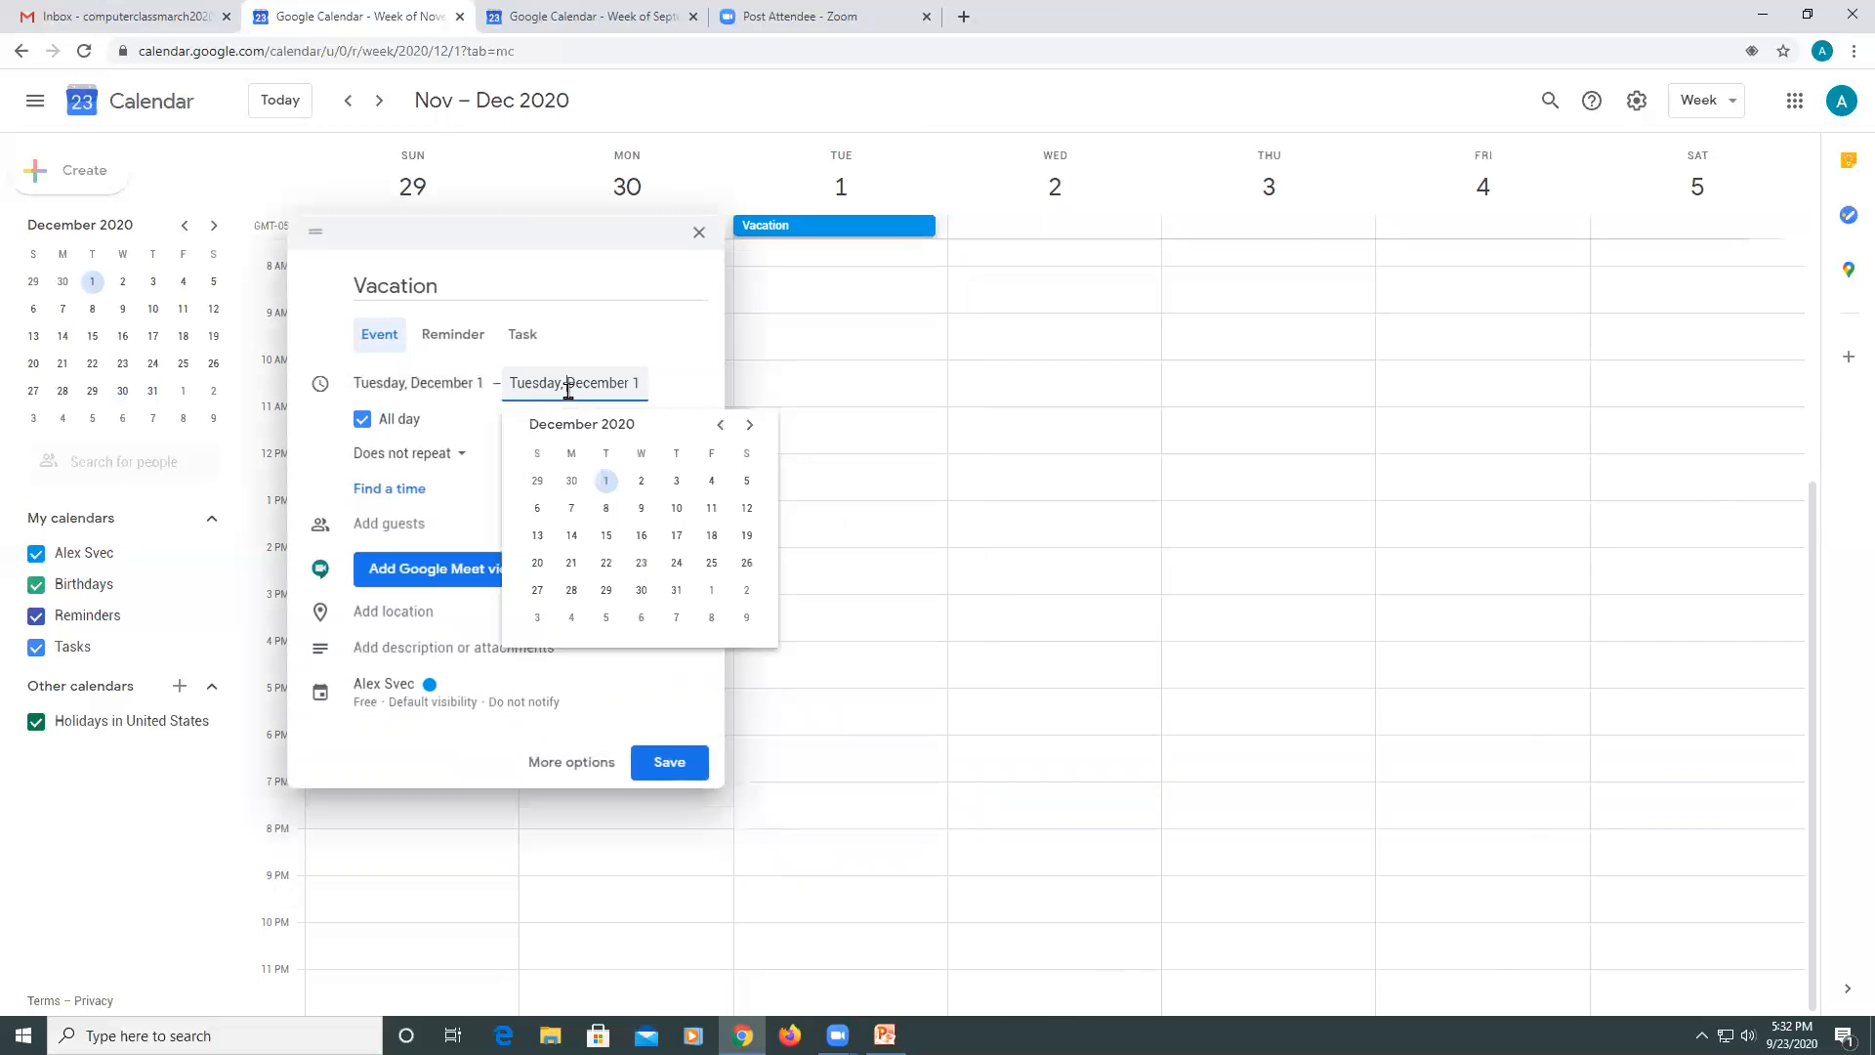
left_click(746, 535)
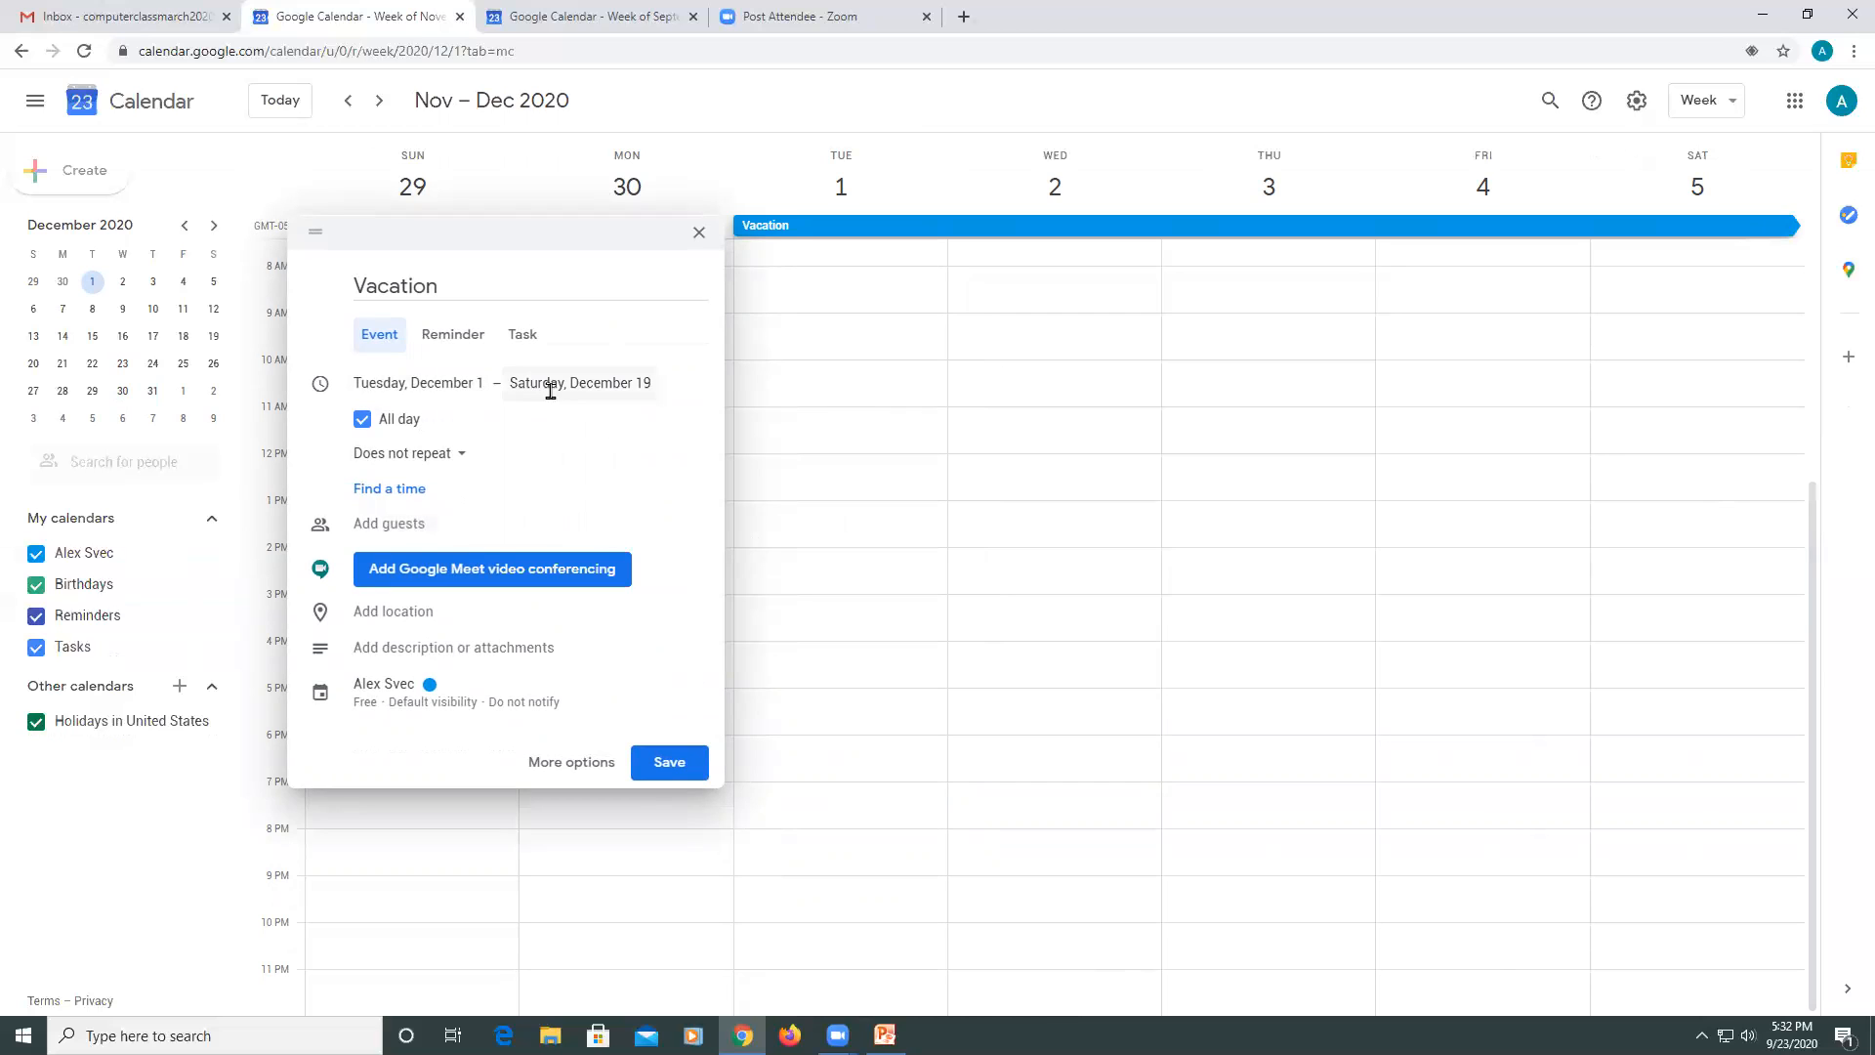
left_click(662, 761)
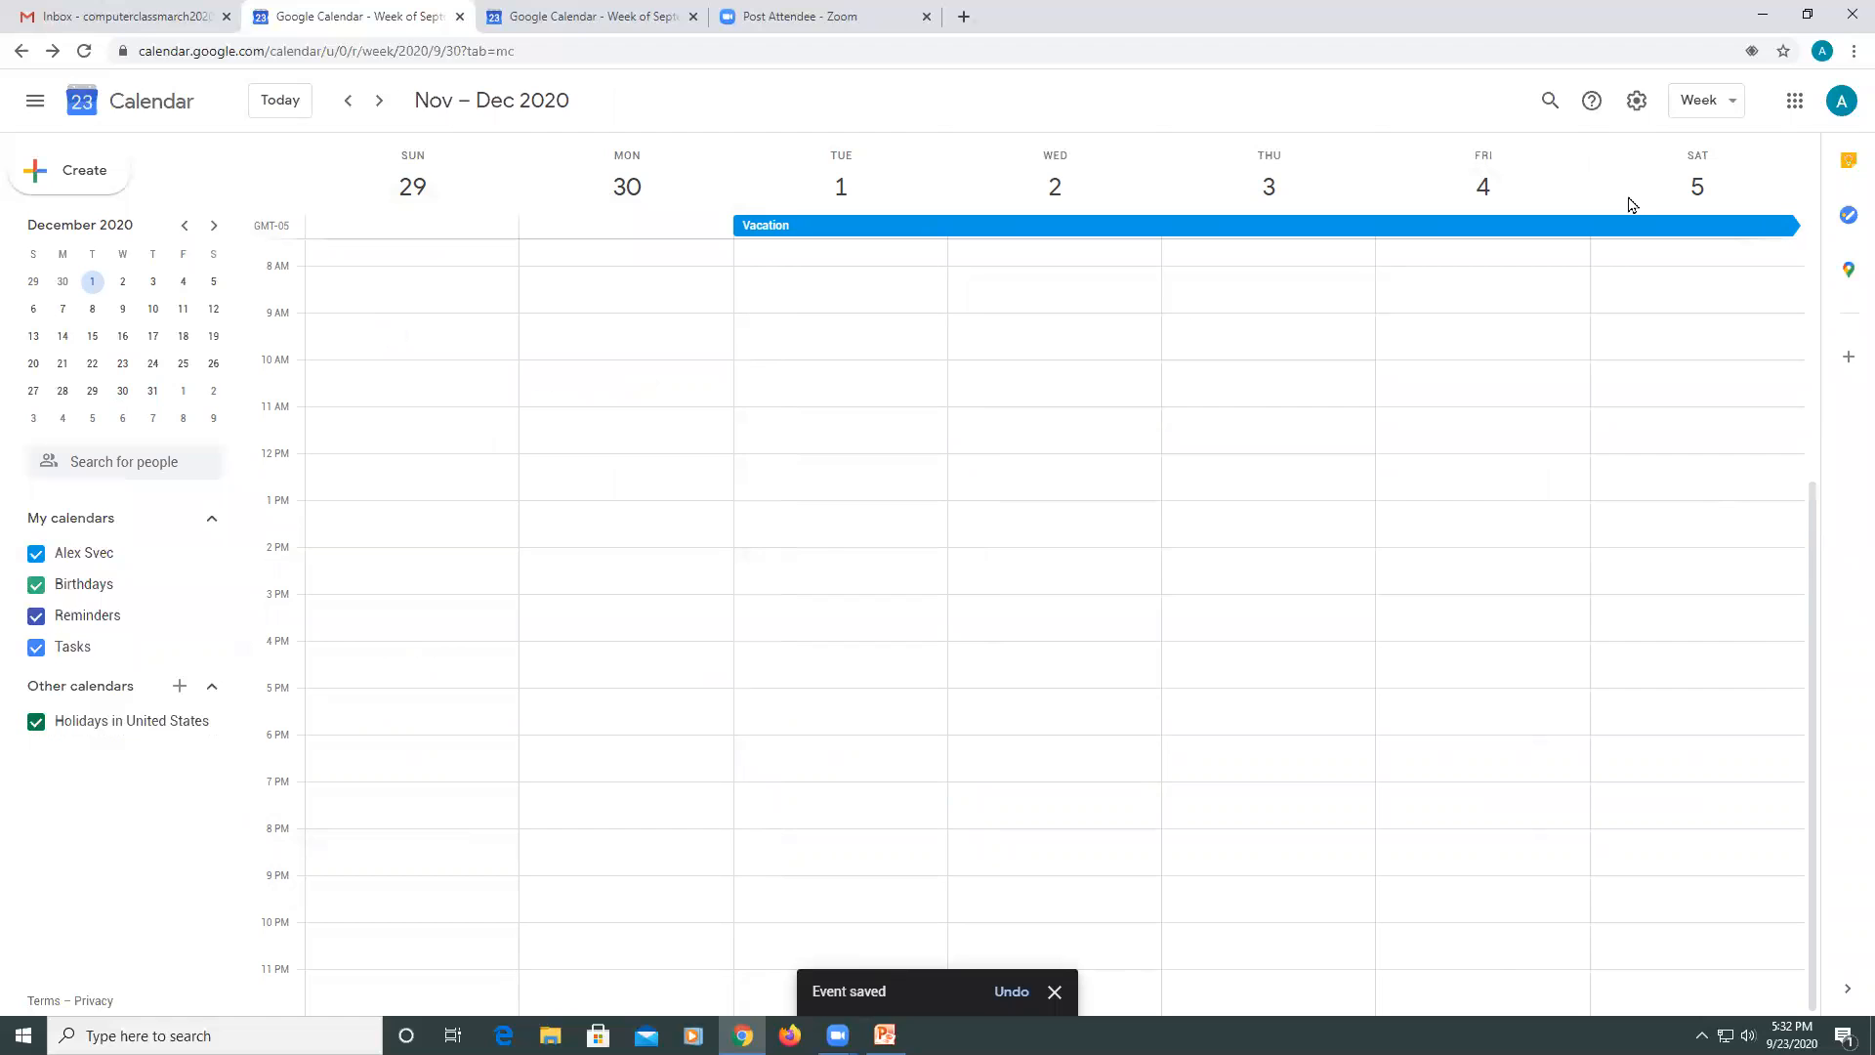
Step: Show the calendar in Month view and go back from December to September 2020 to review the saved events
left_click(1727, 101)
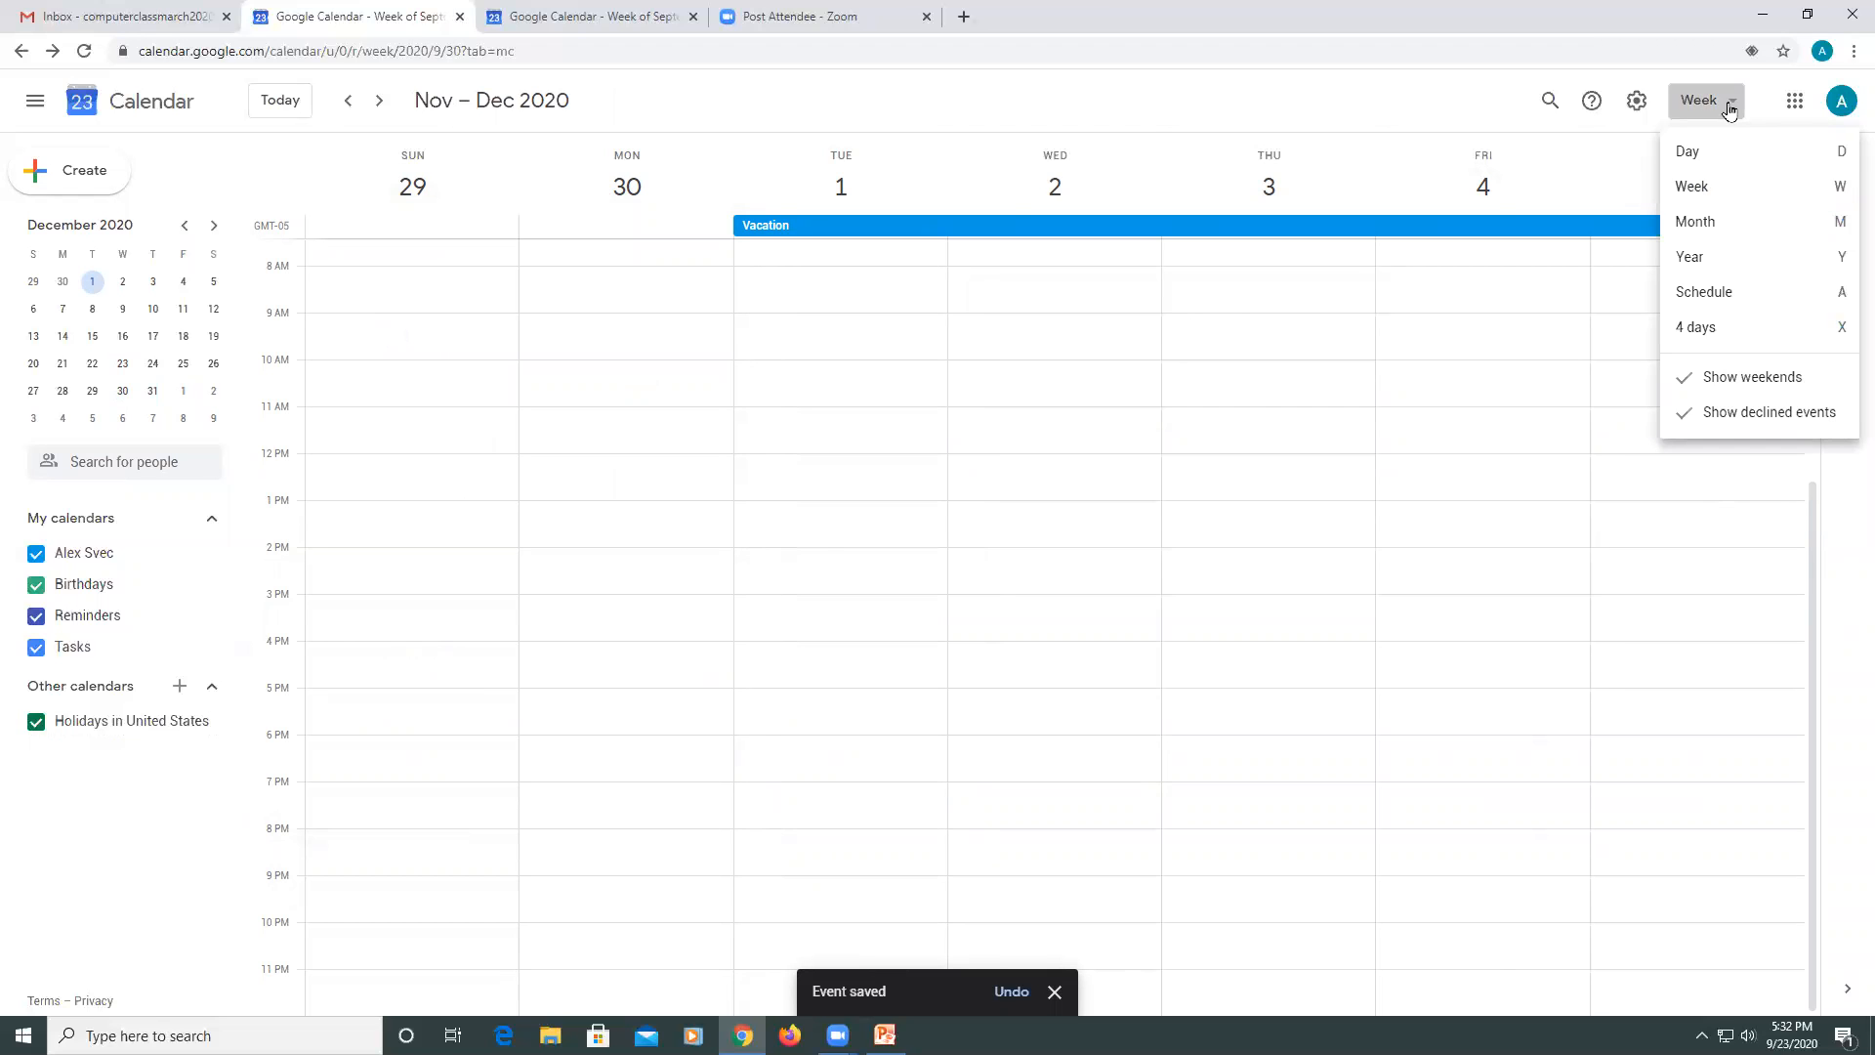
left_click(1707, 223)
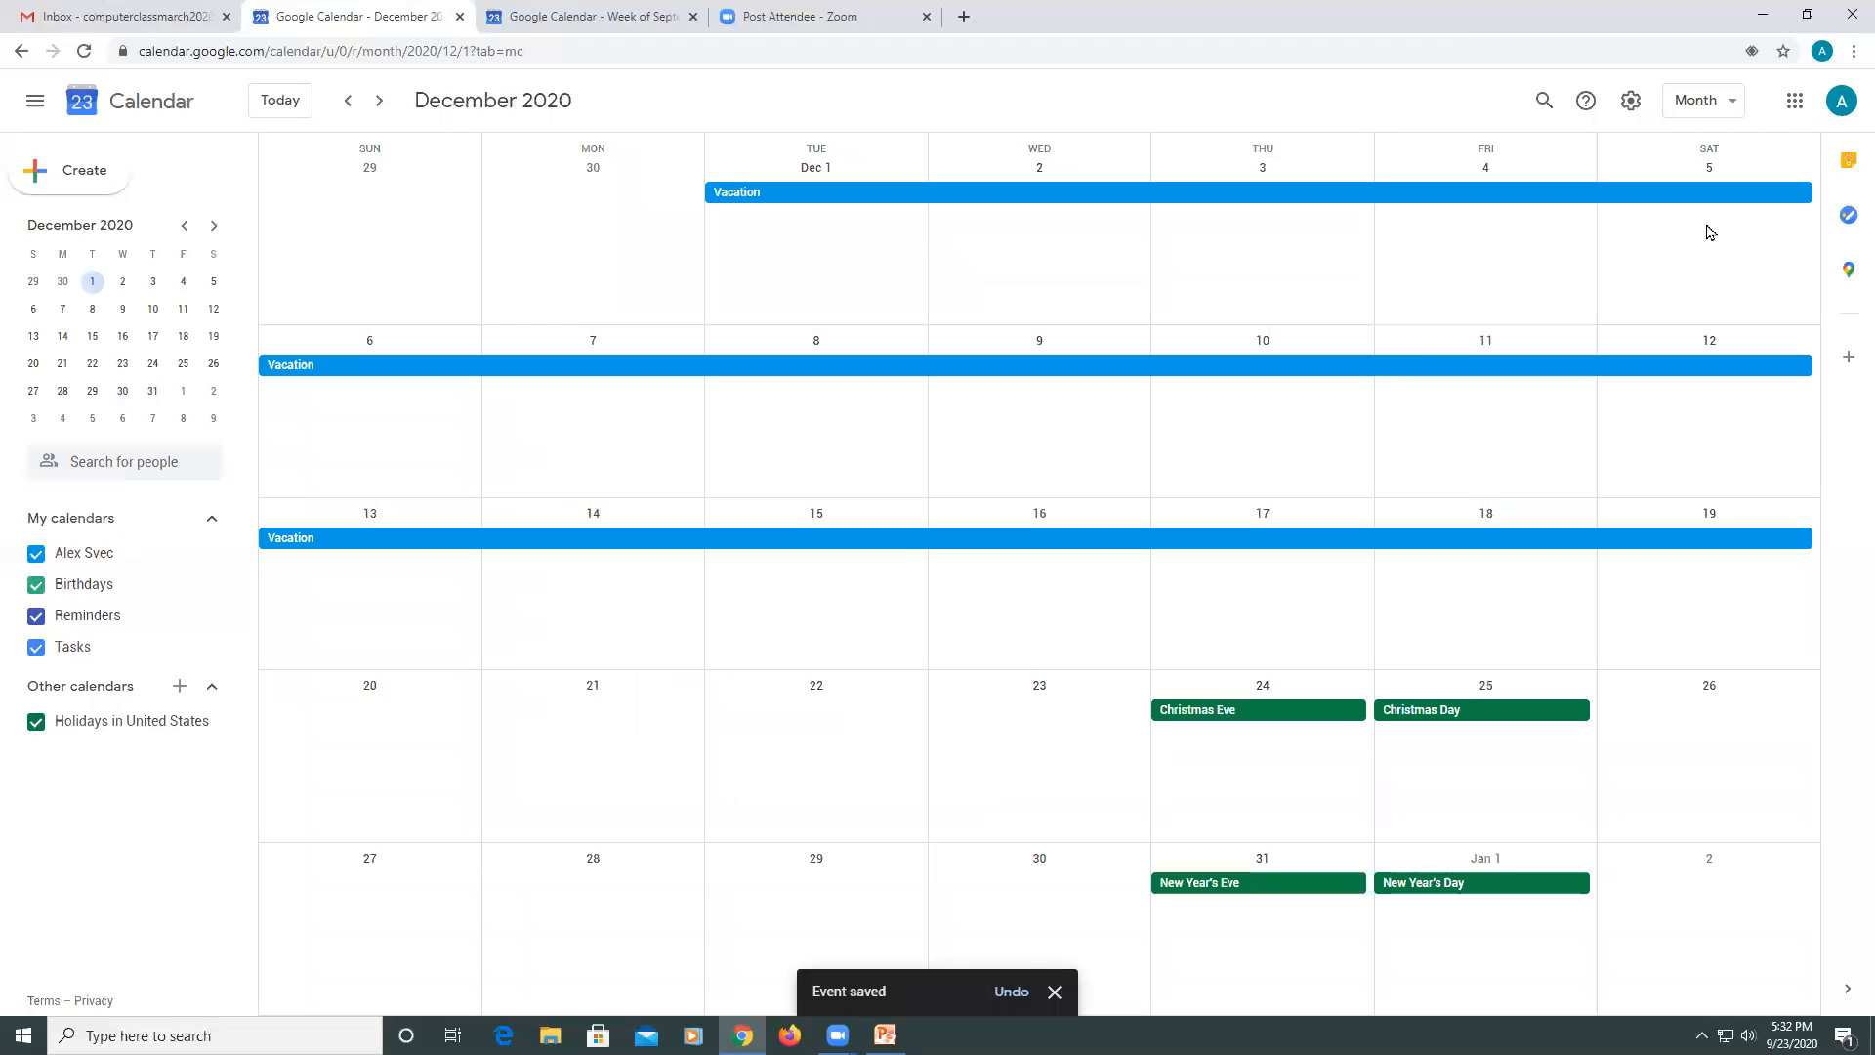
left_click(349, 102)
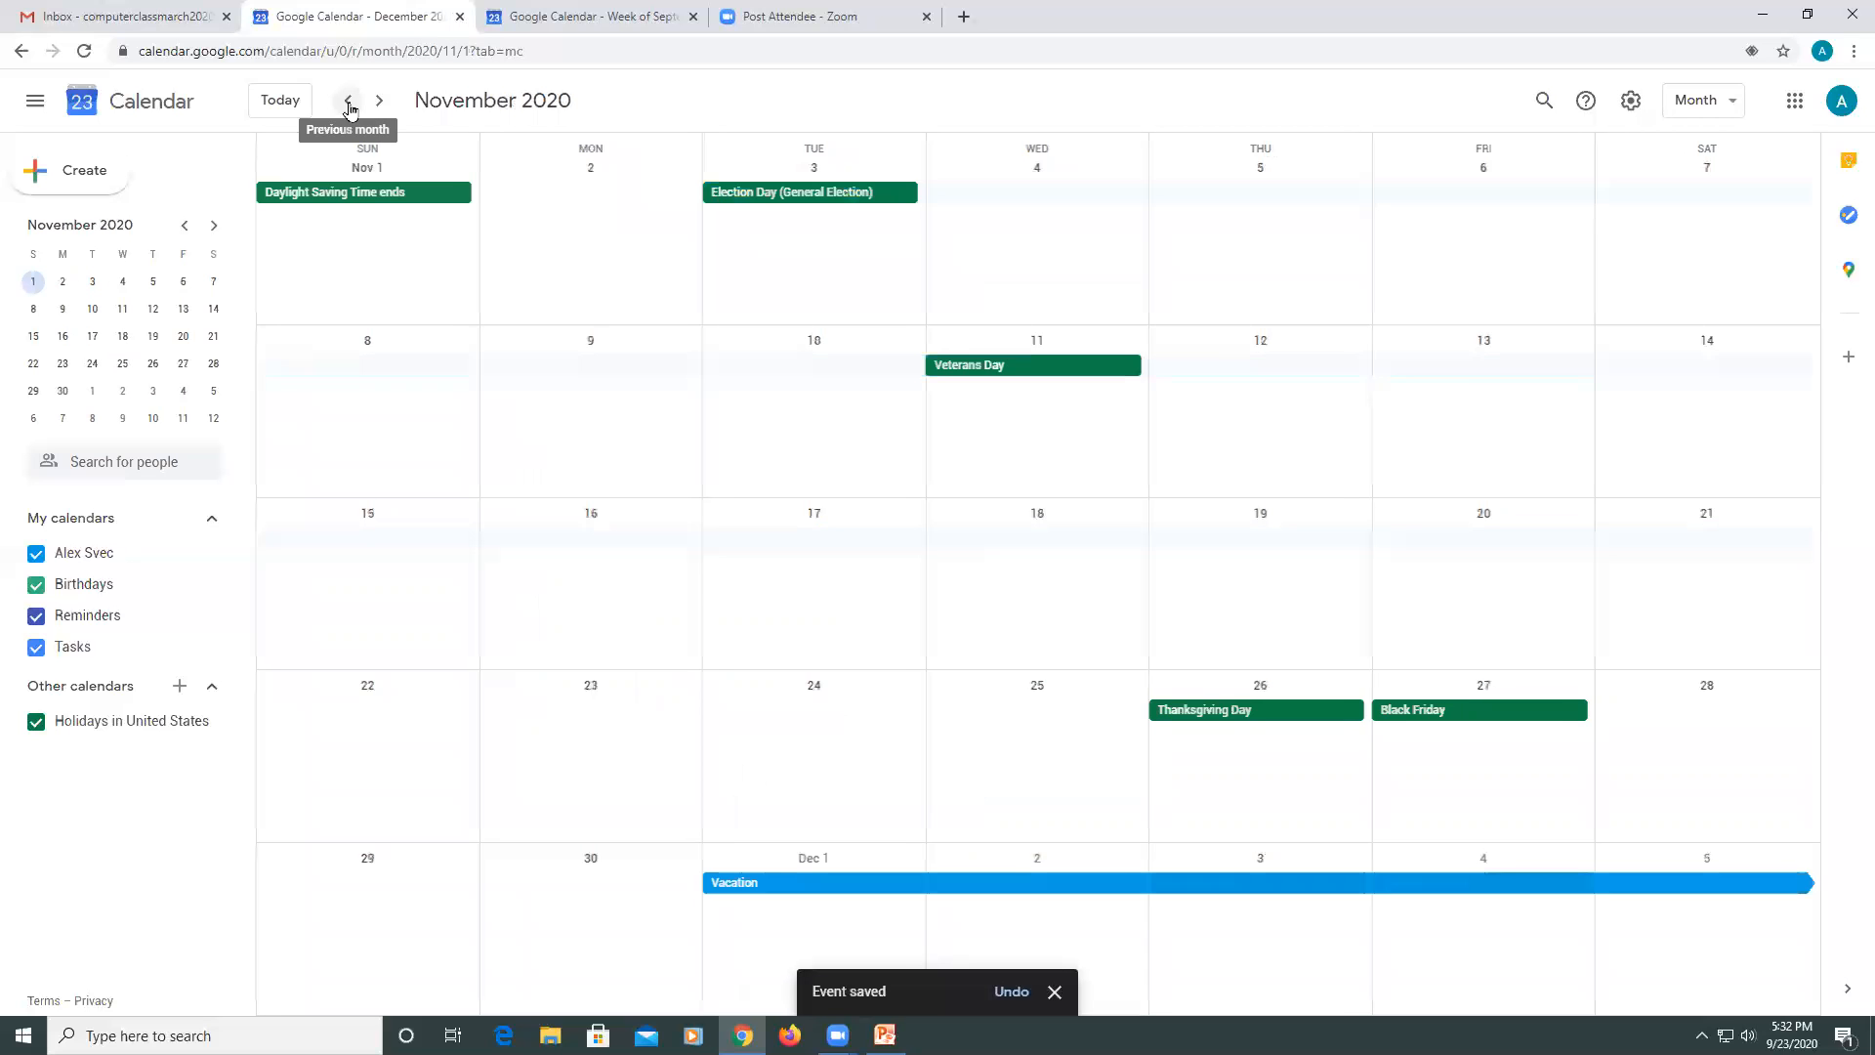
left_click(349, 101)
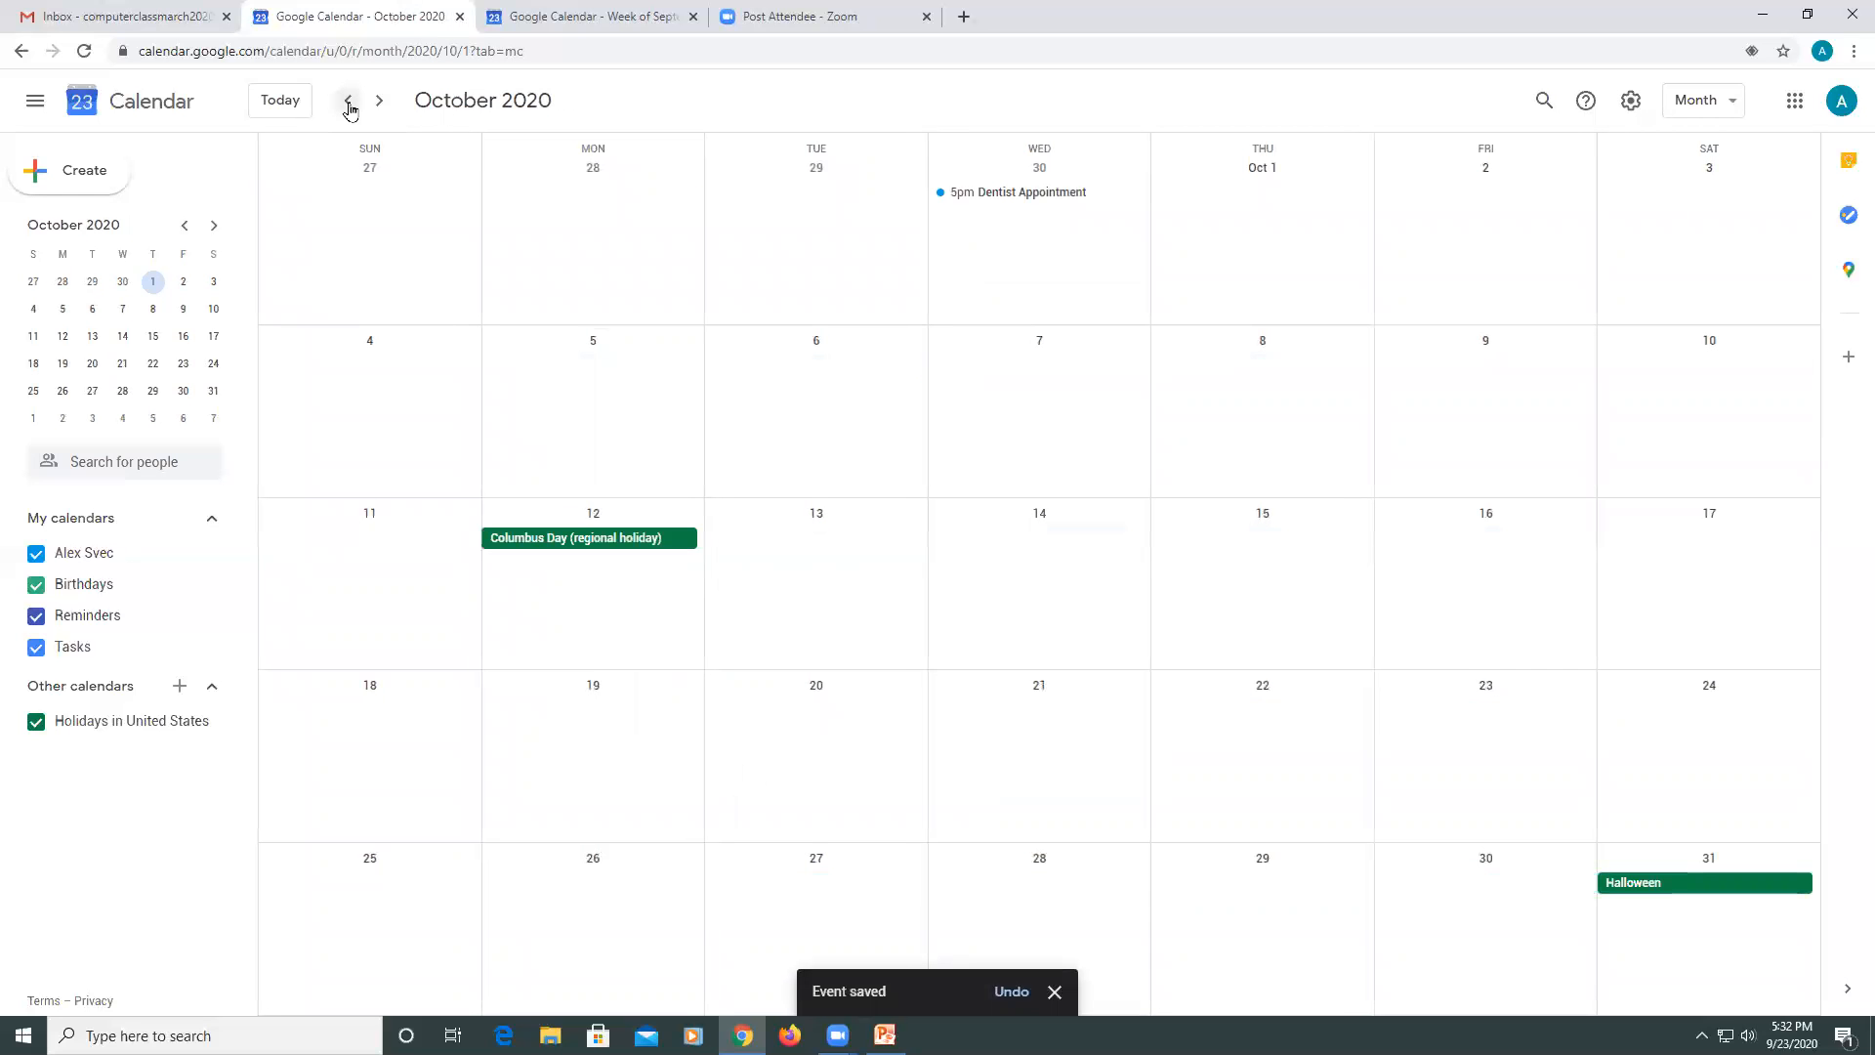
left_click(349, 102)
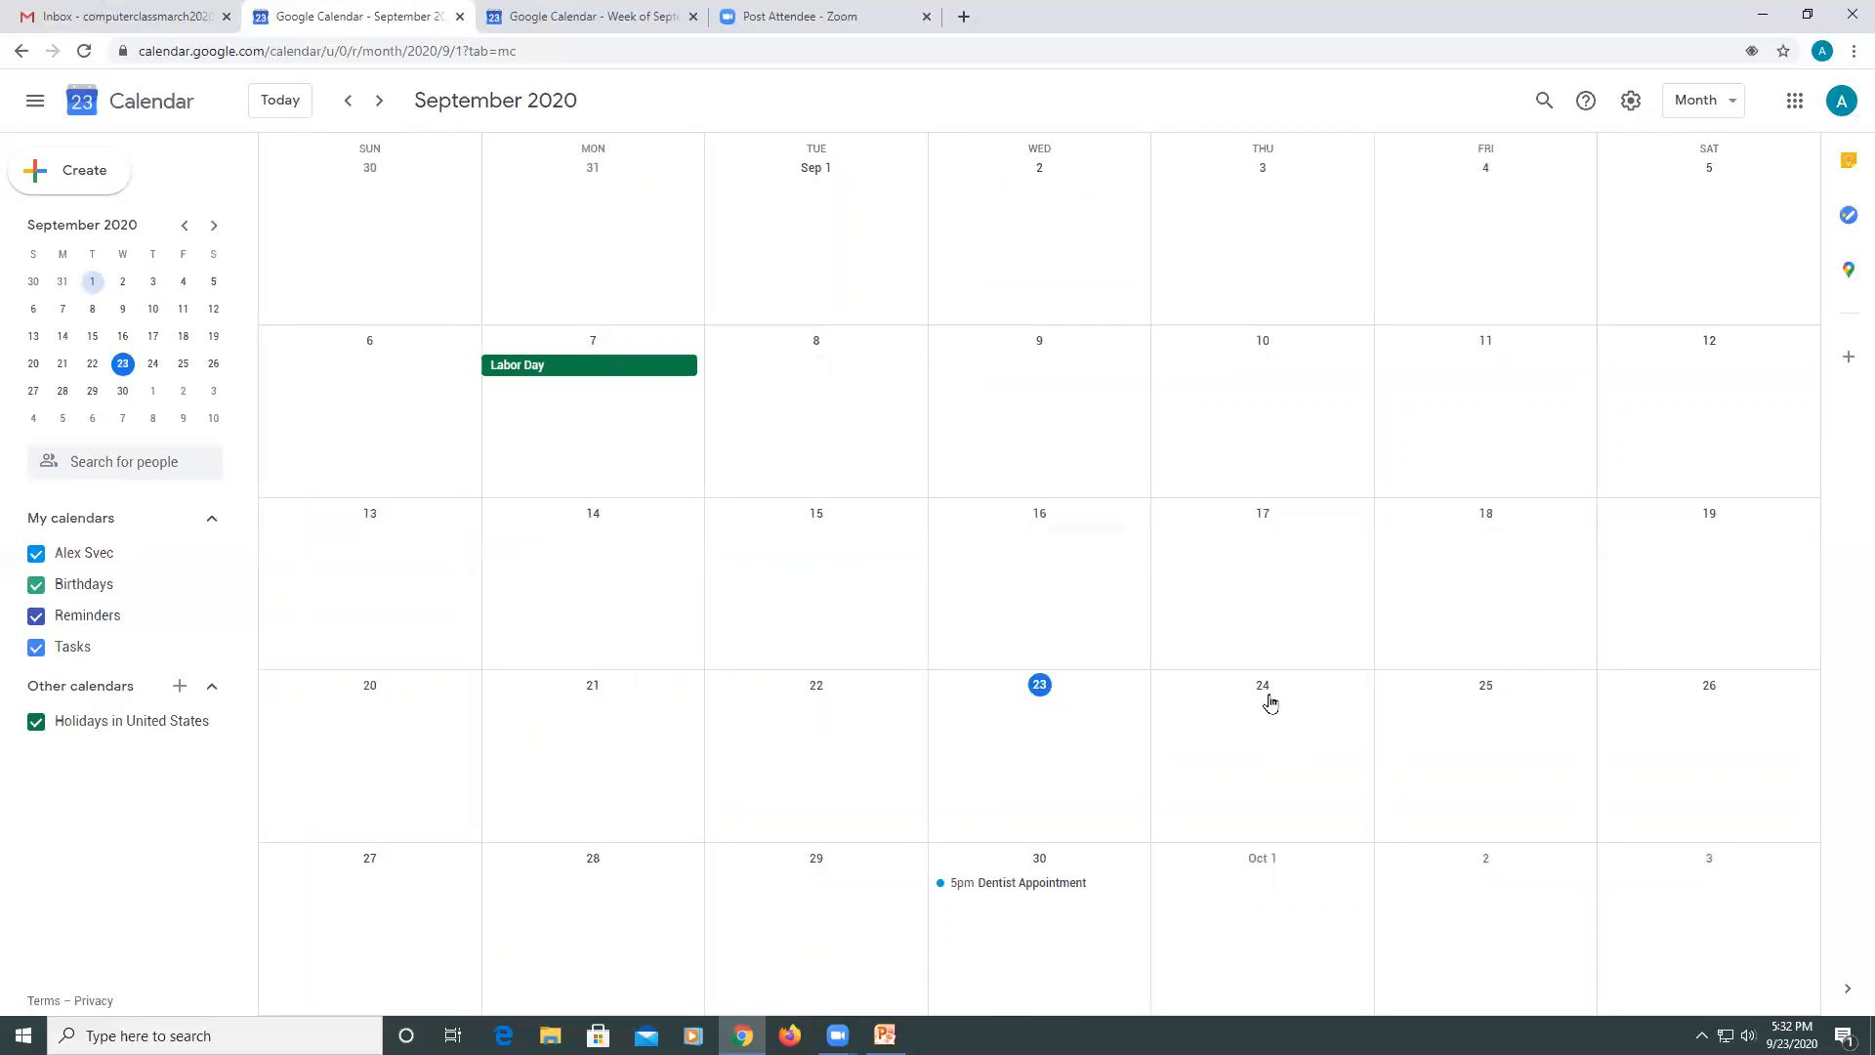
Step: Start a new calendar event titled "Band Practice"
left_click(72, 186)
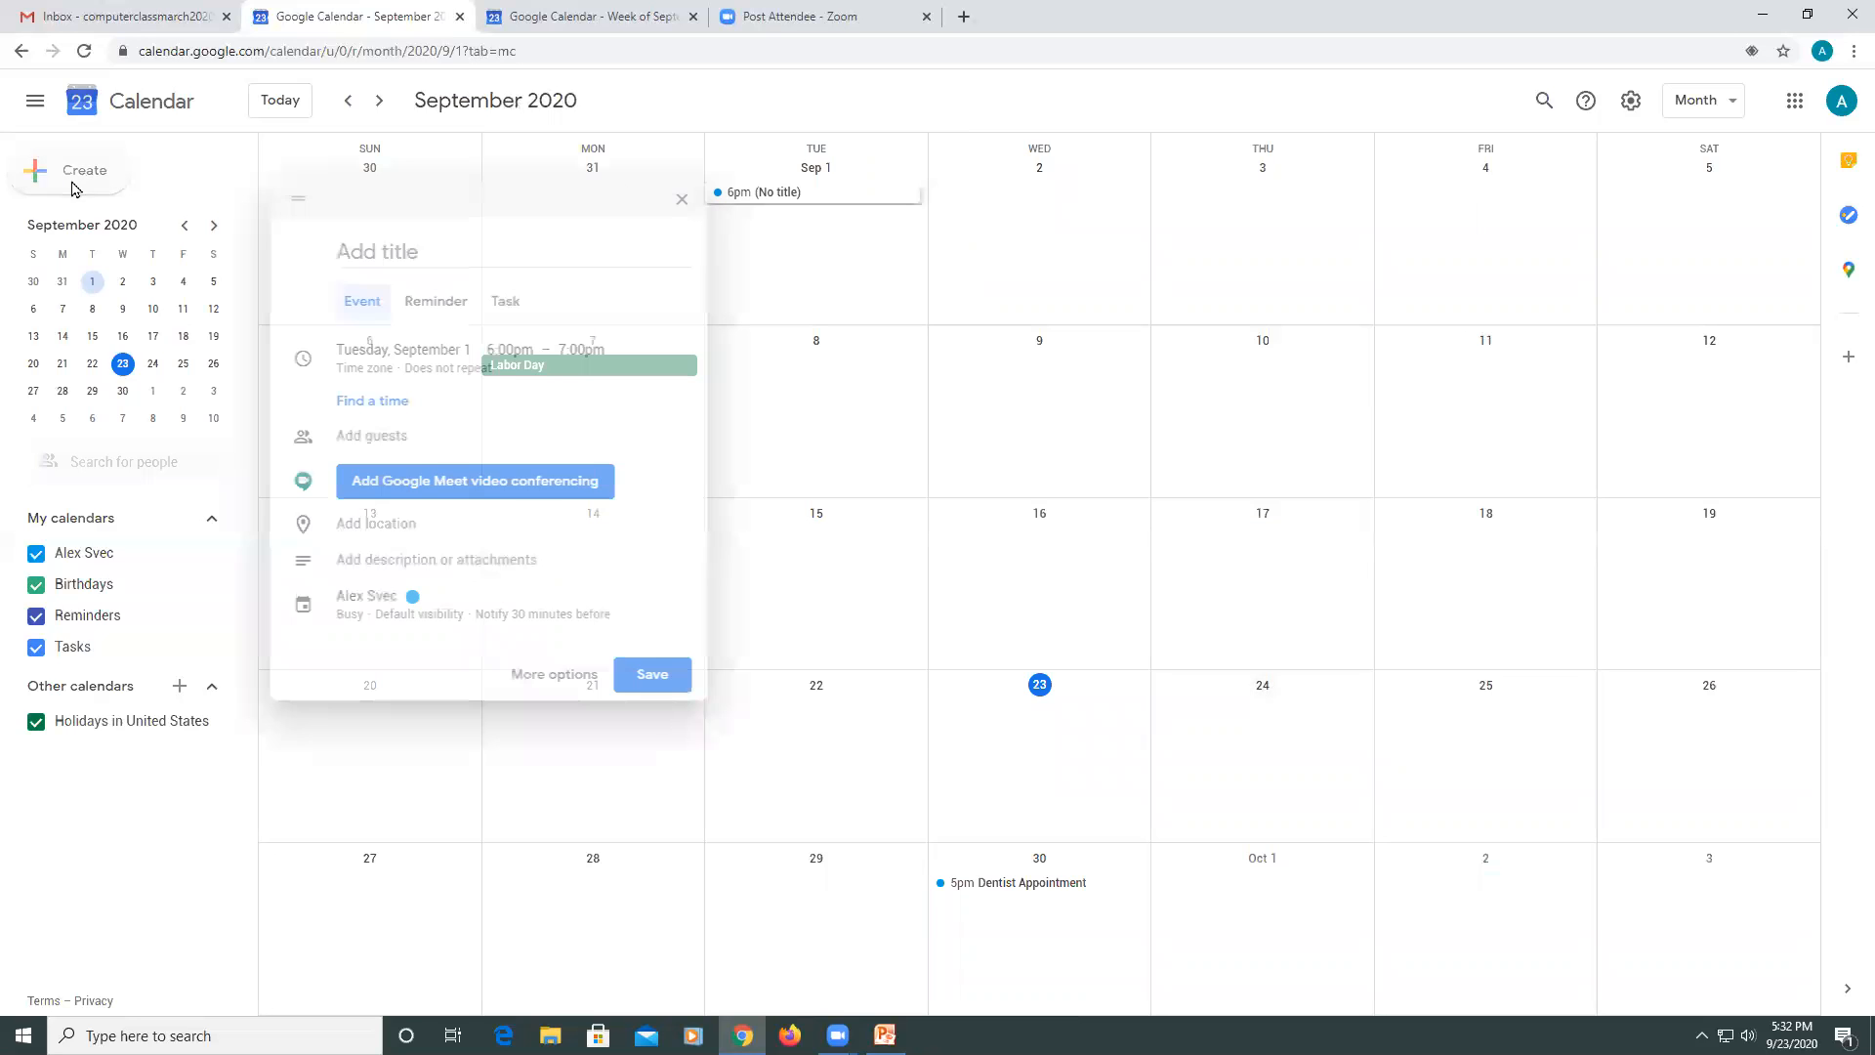
type("Band")
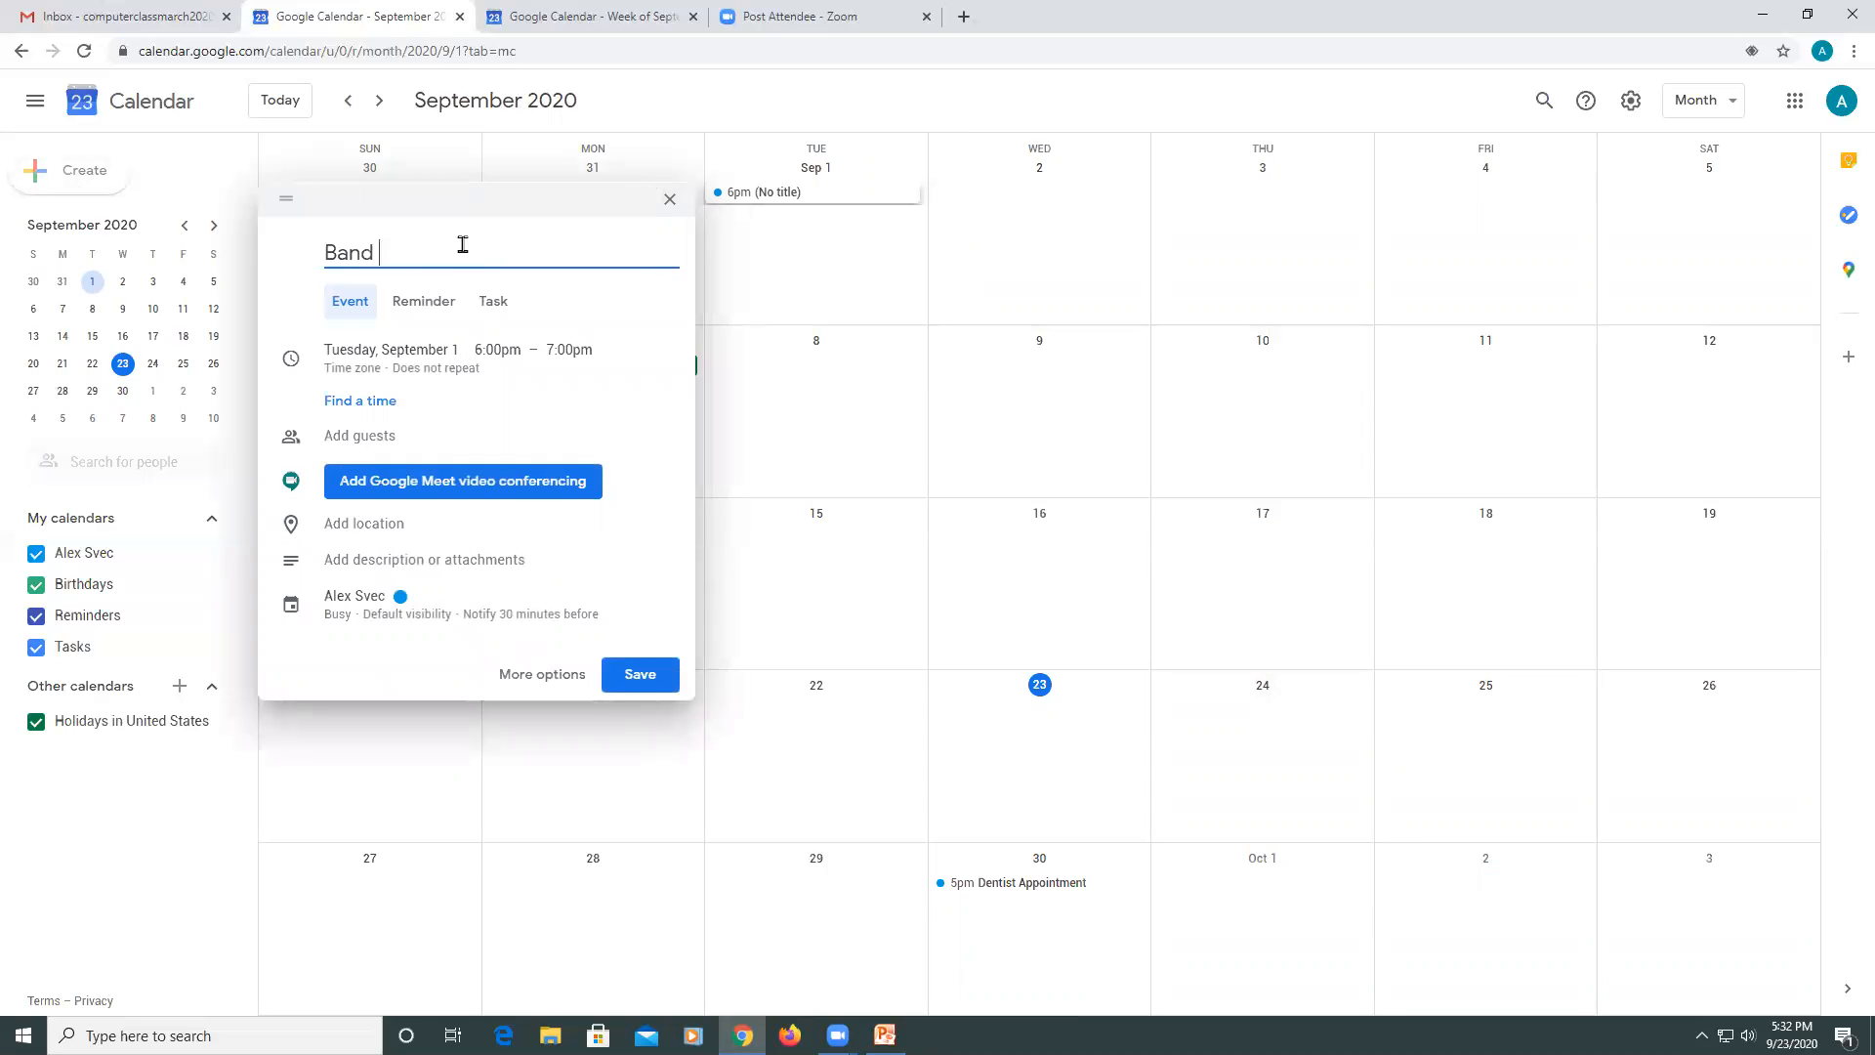
type(" Practice")
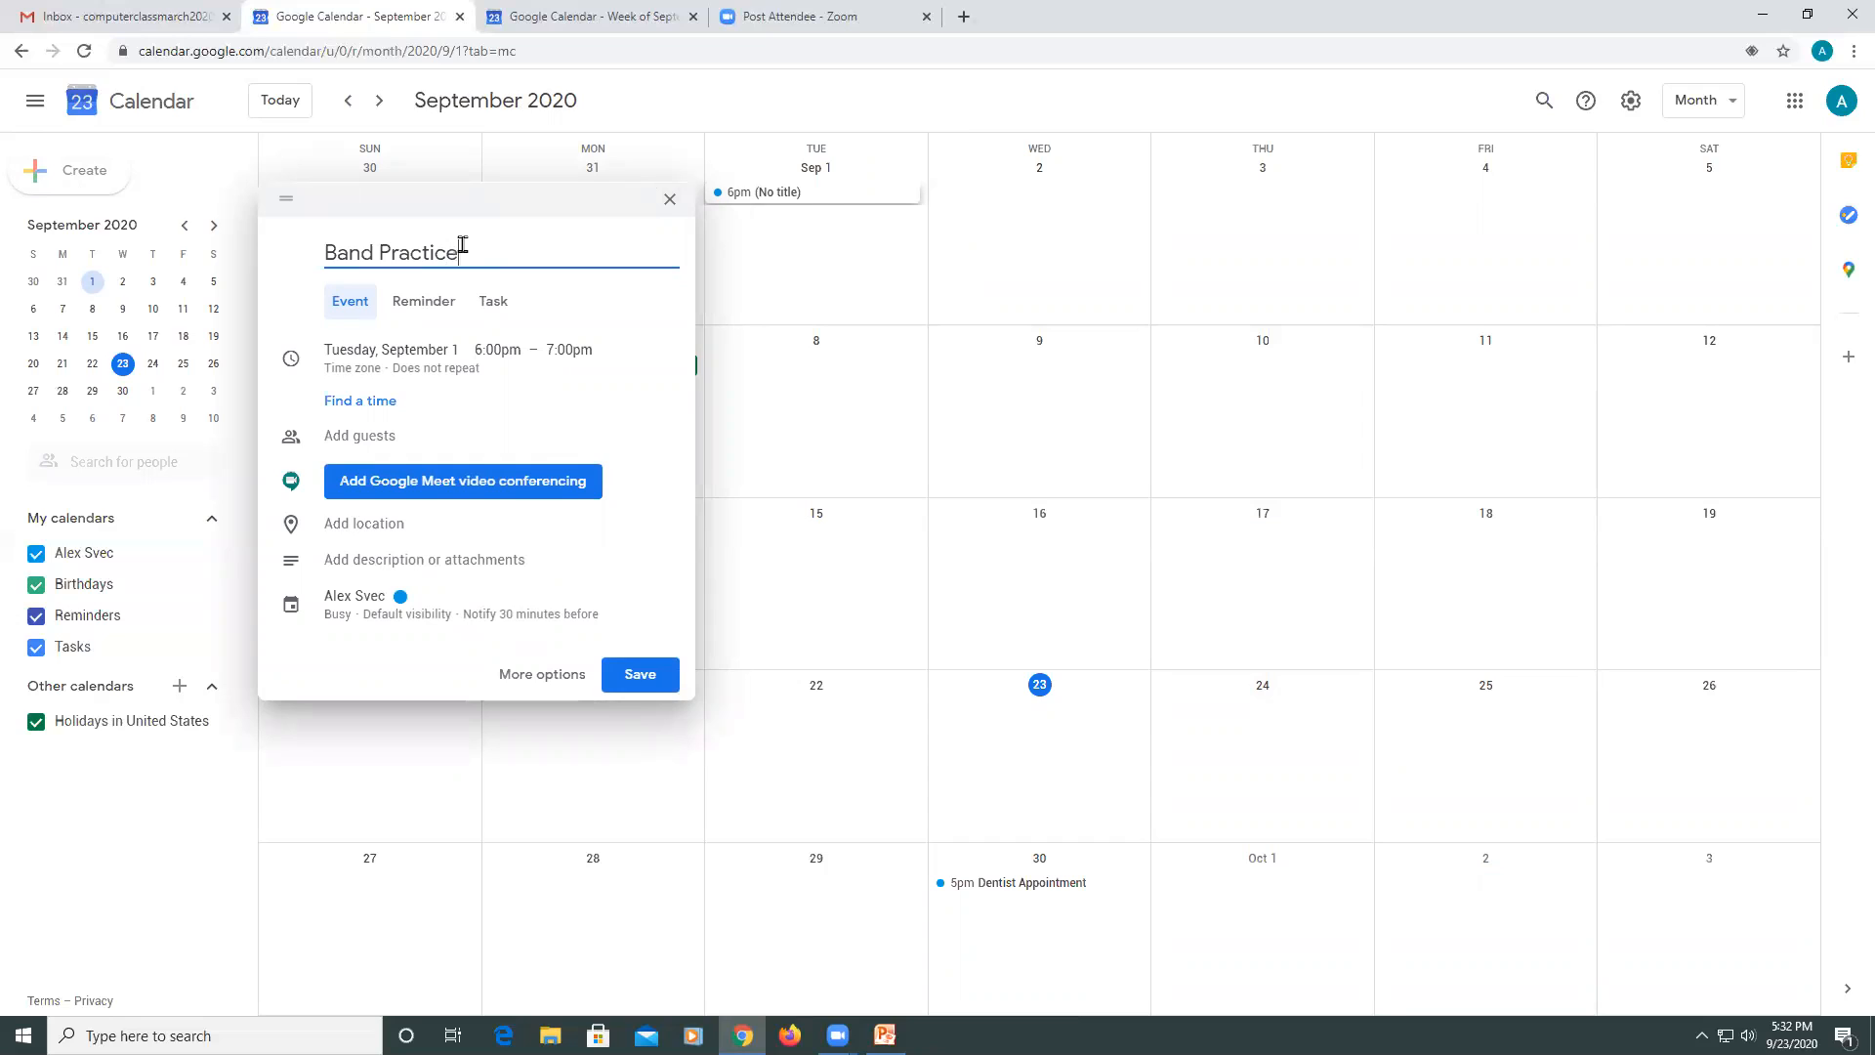
Step: Set the Band Practice event to run from 7:00pm to 9:00pm rather than all day
left_click(413, 379)
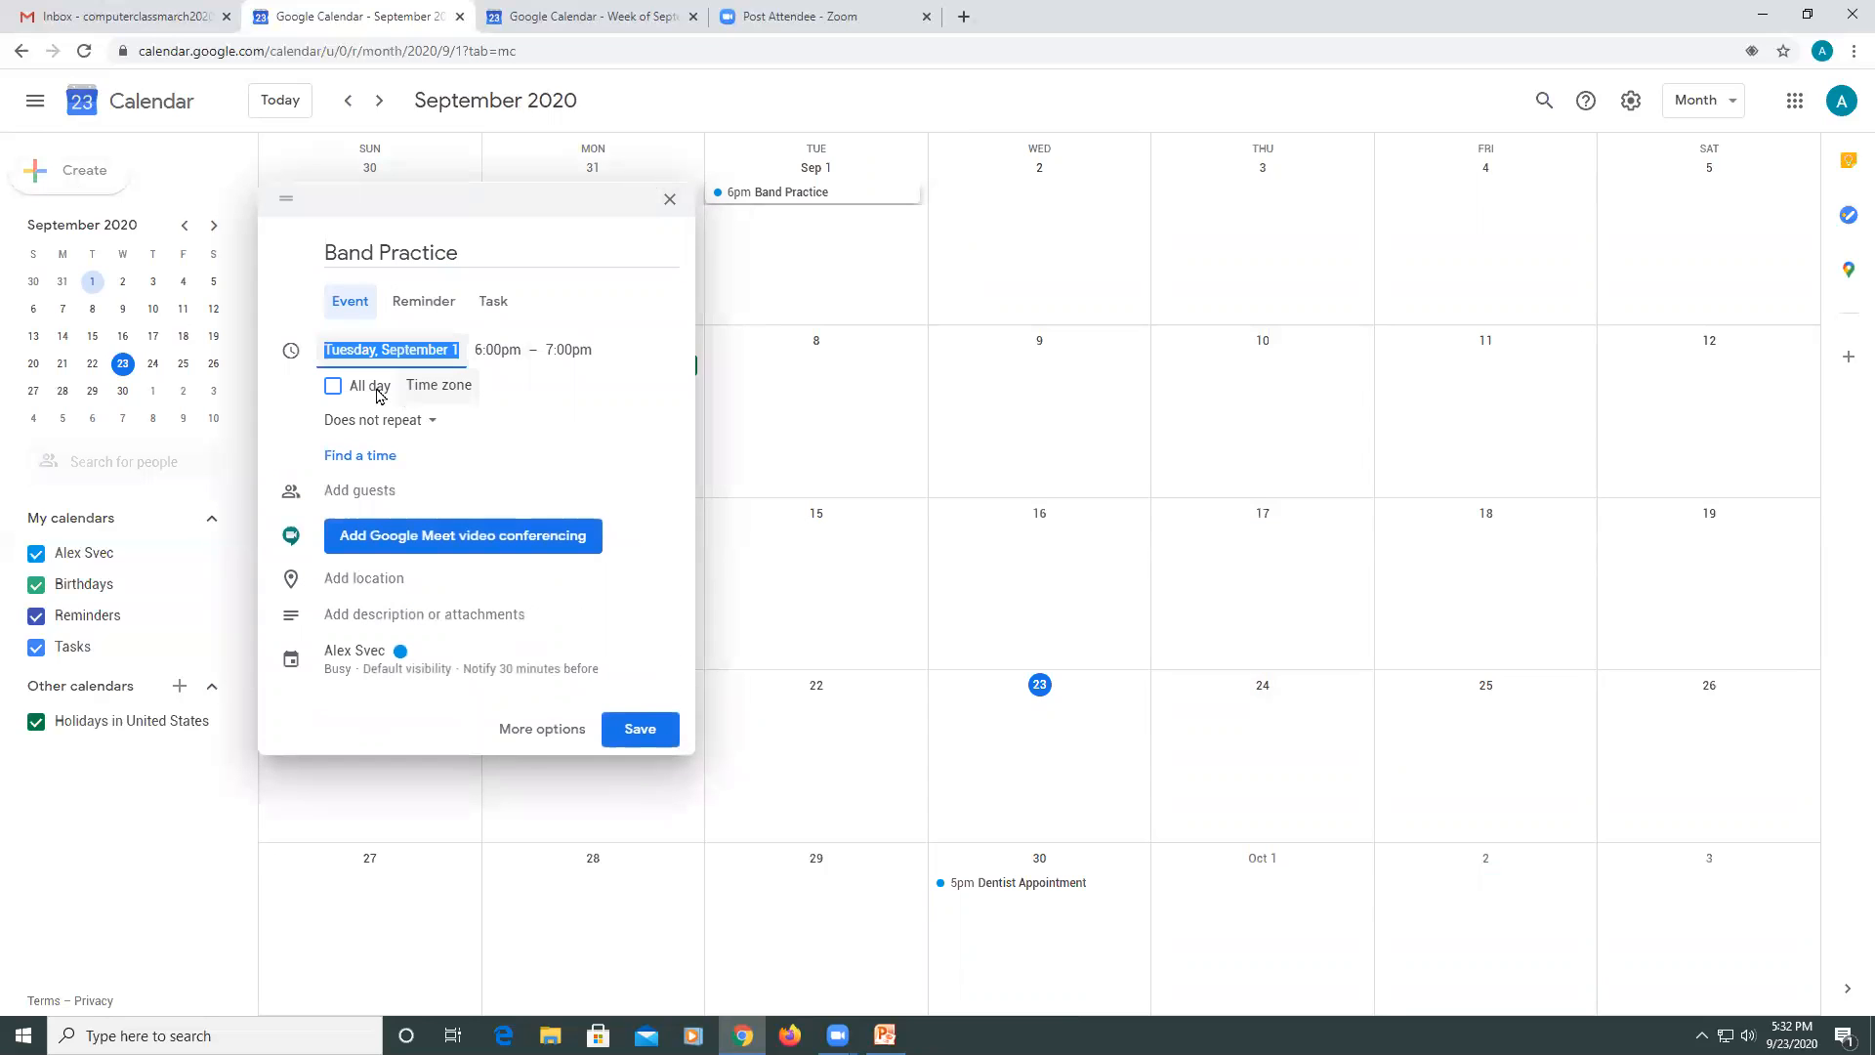
left_click(367, 390)
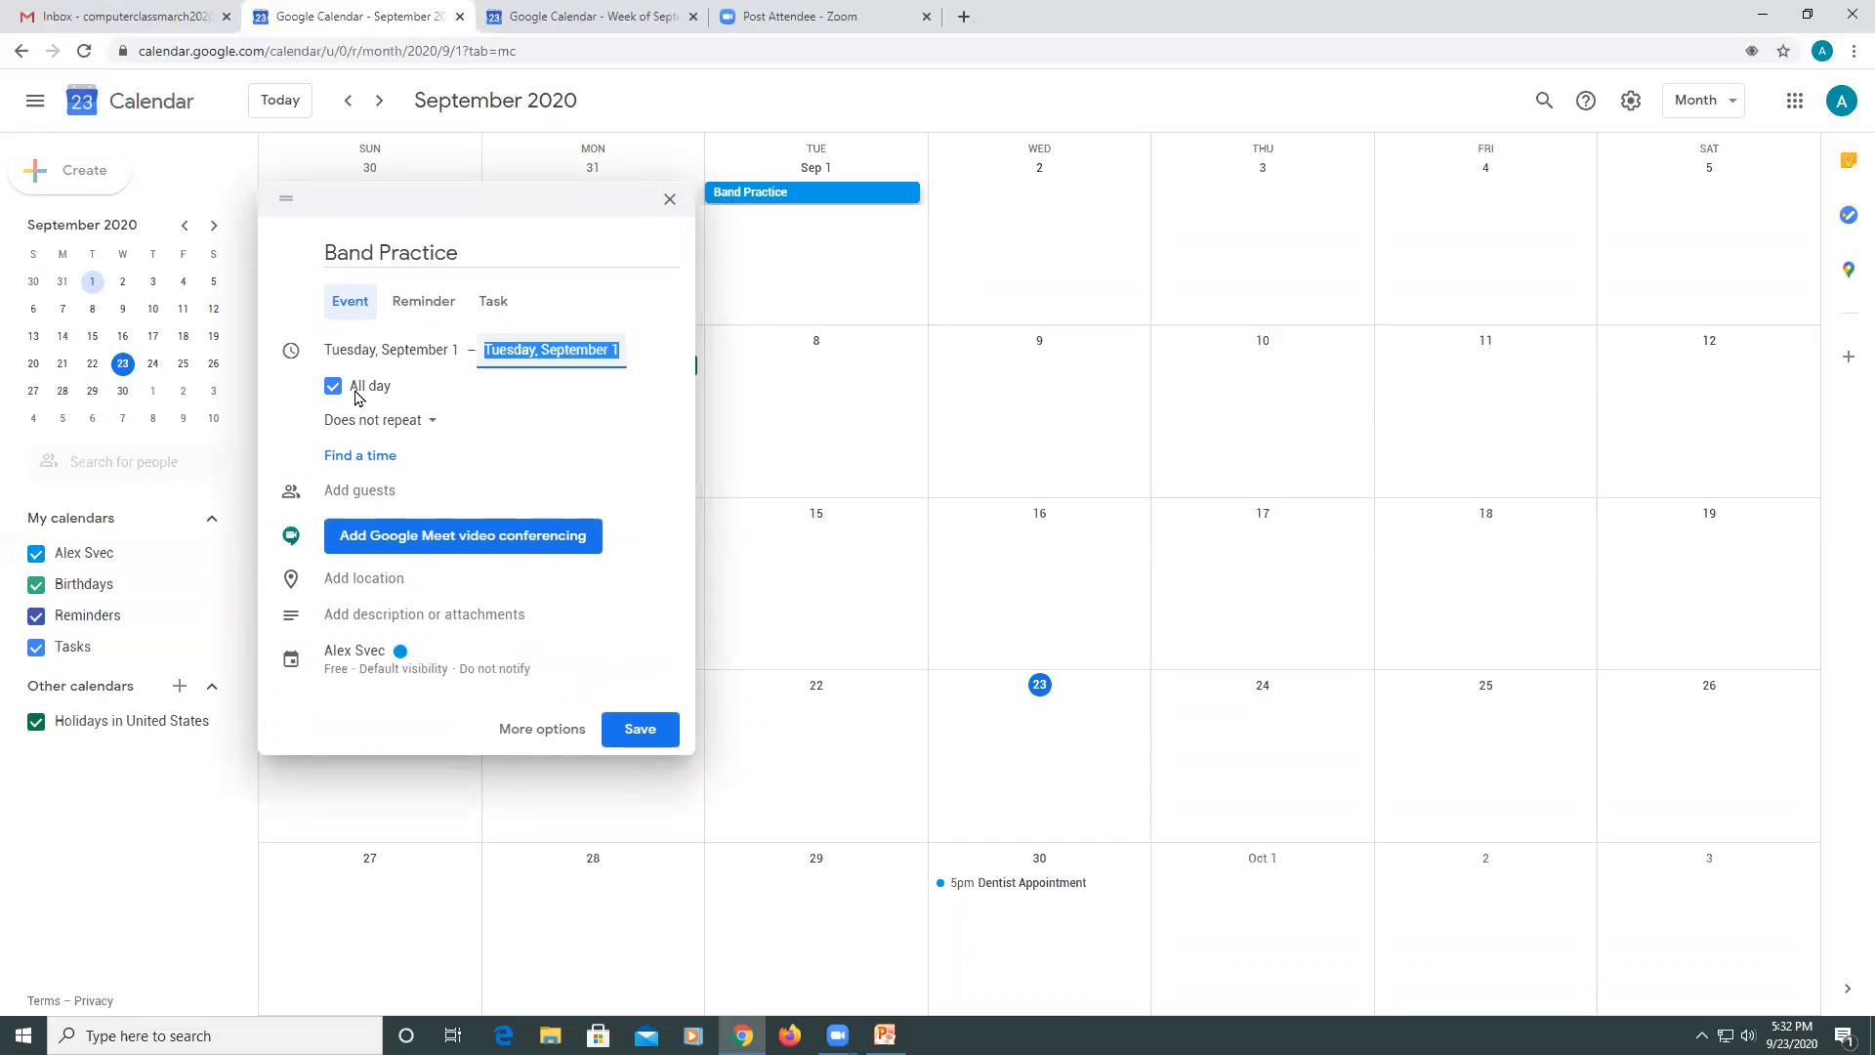
left_click(361, 391)
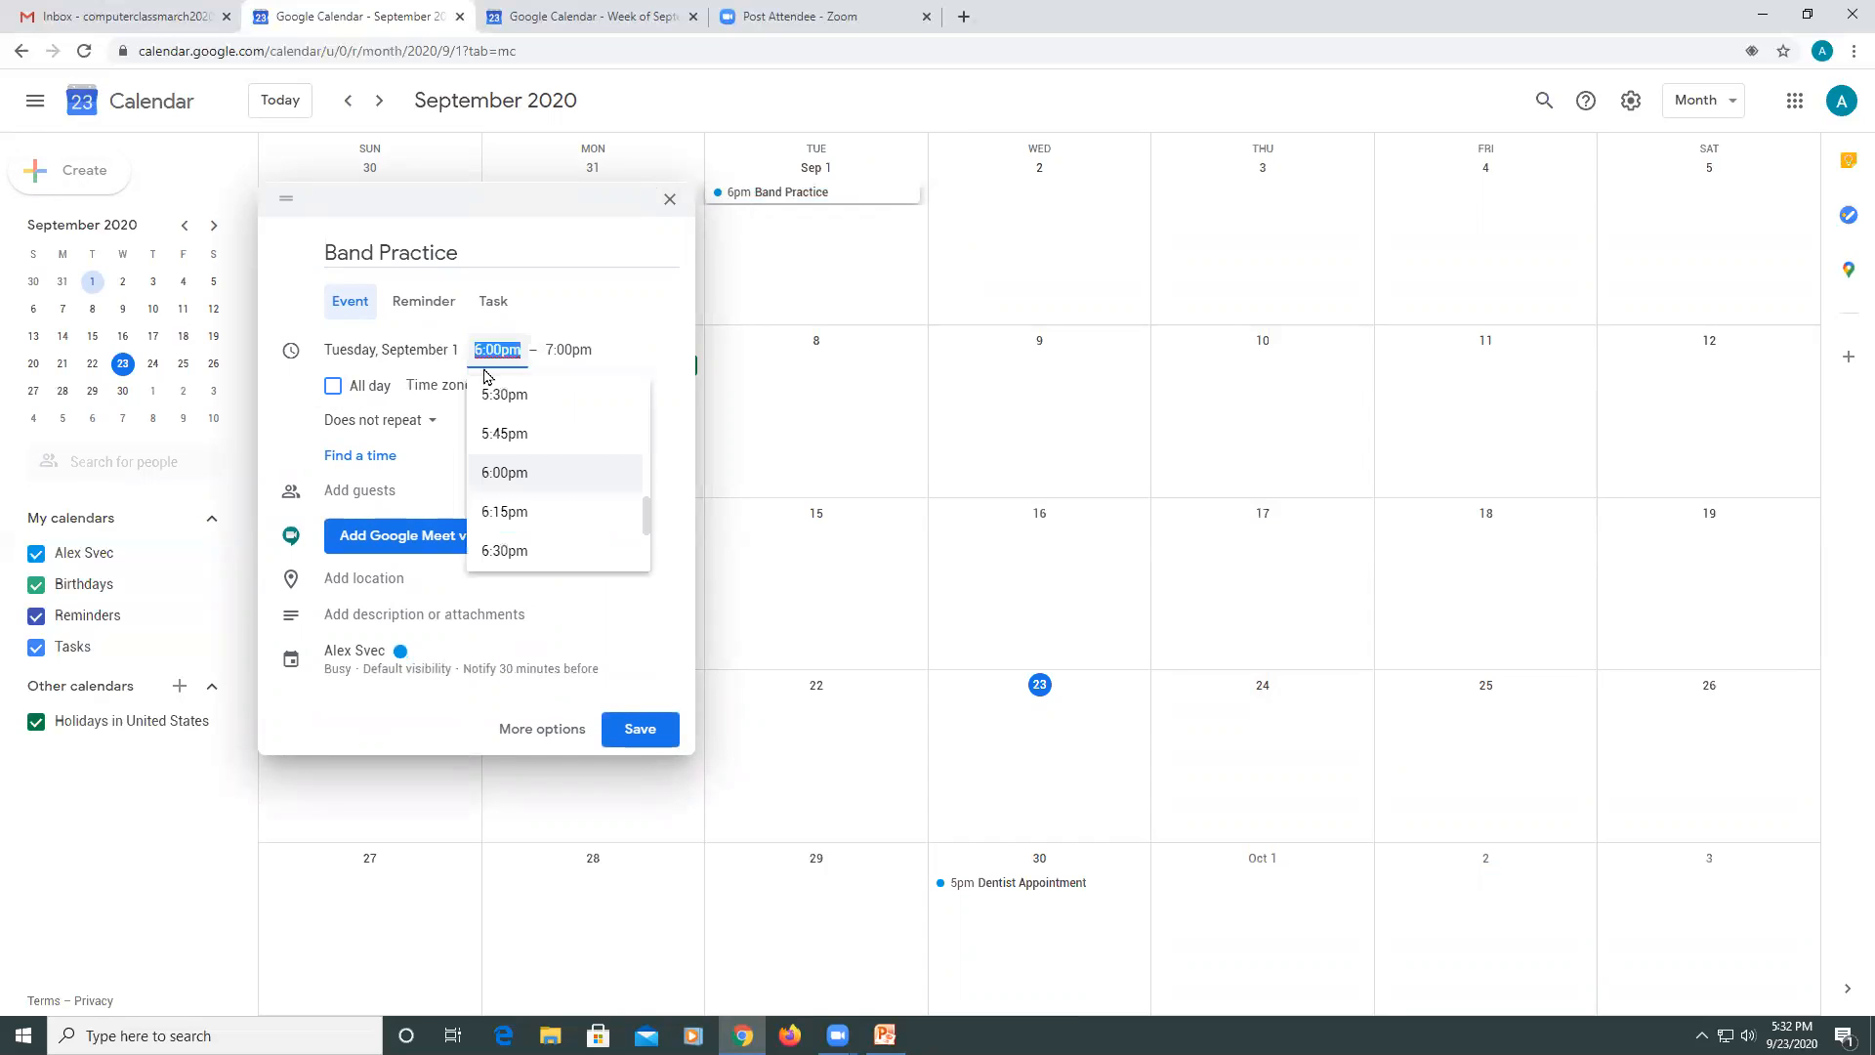
scroll(522, 555, "down", 2)
left_click(513, 547)
left_click(563, 349)
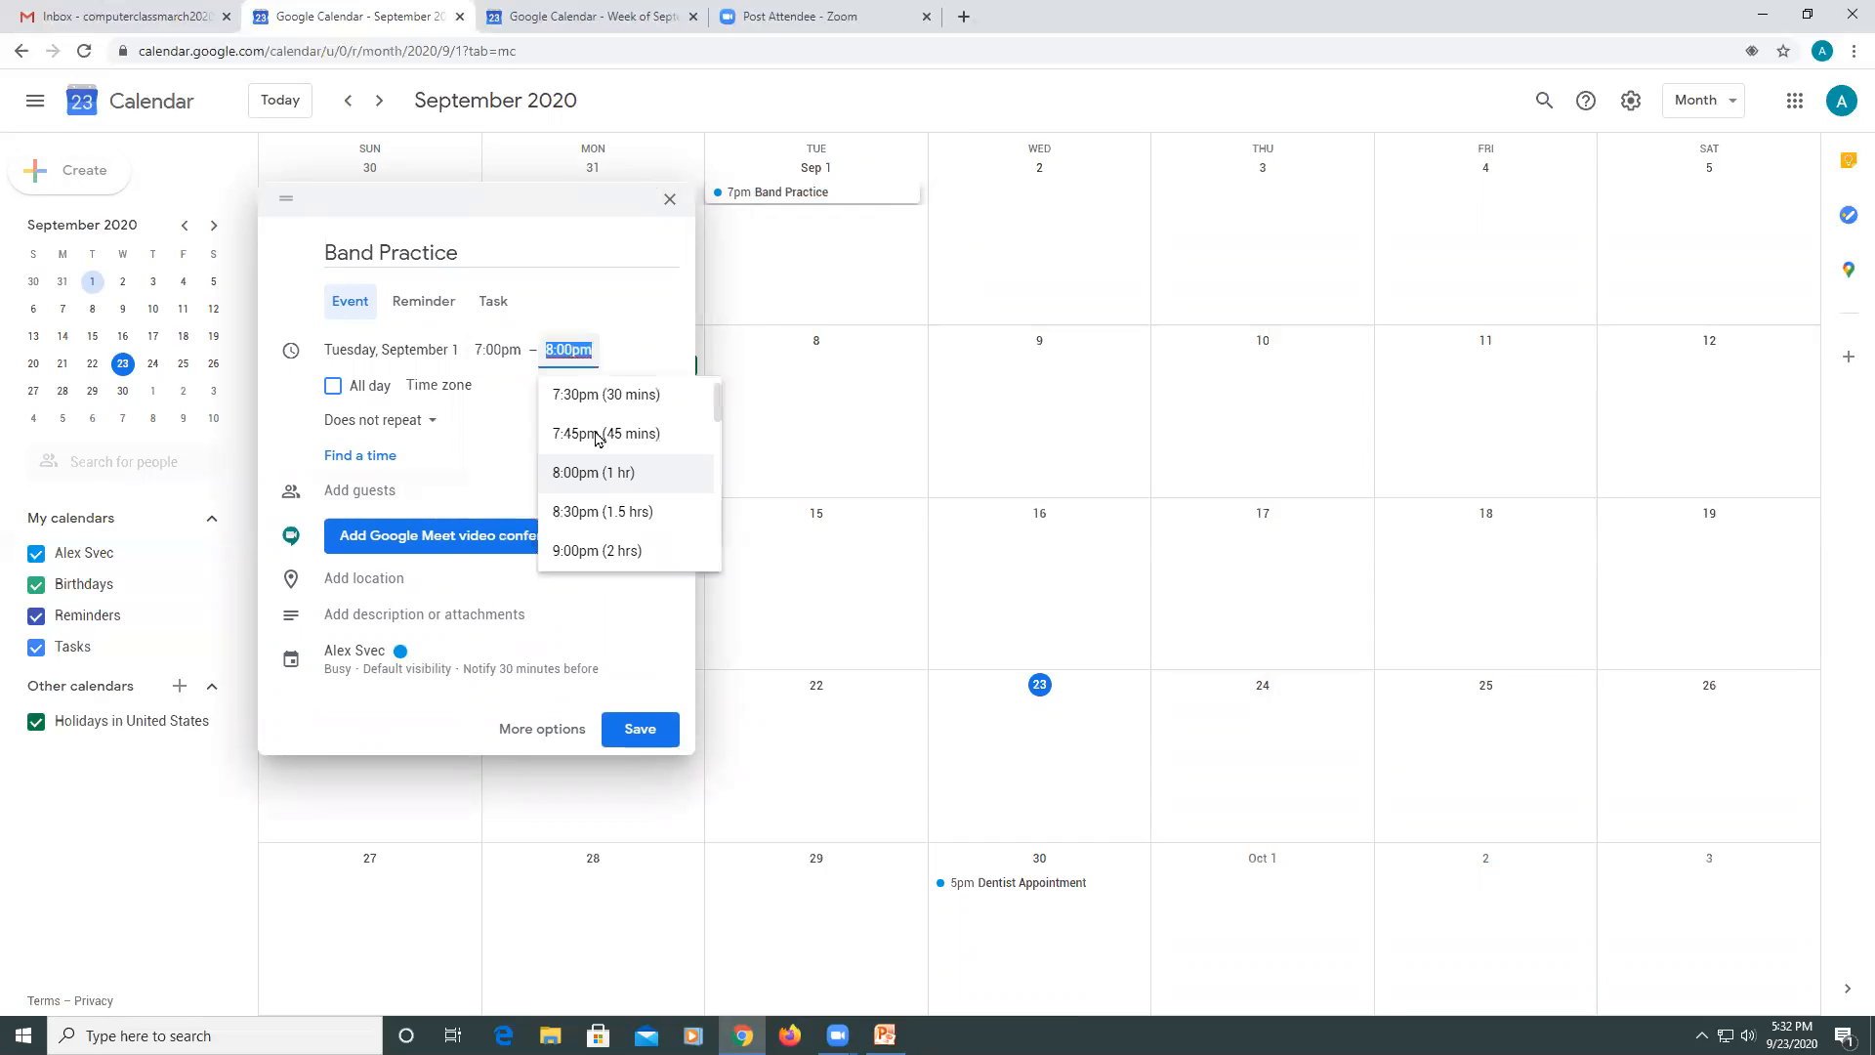
left_click(595, 551)
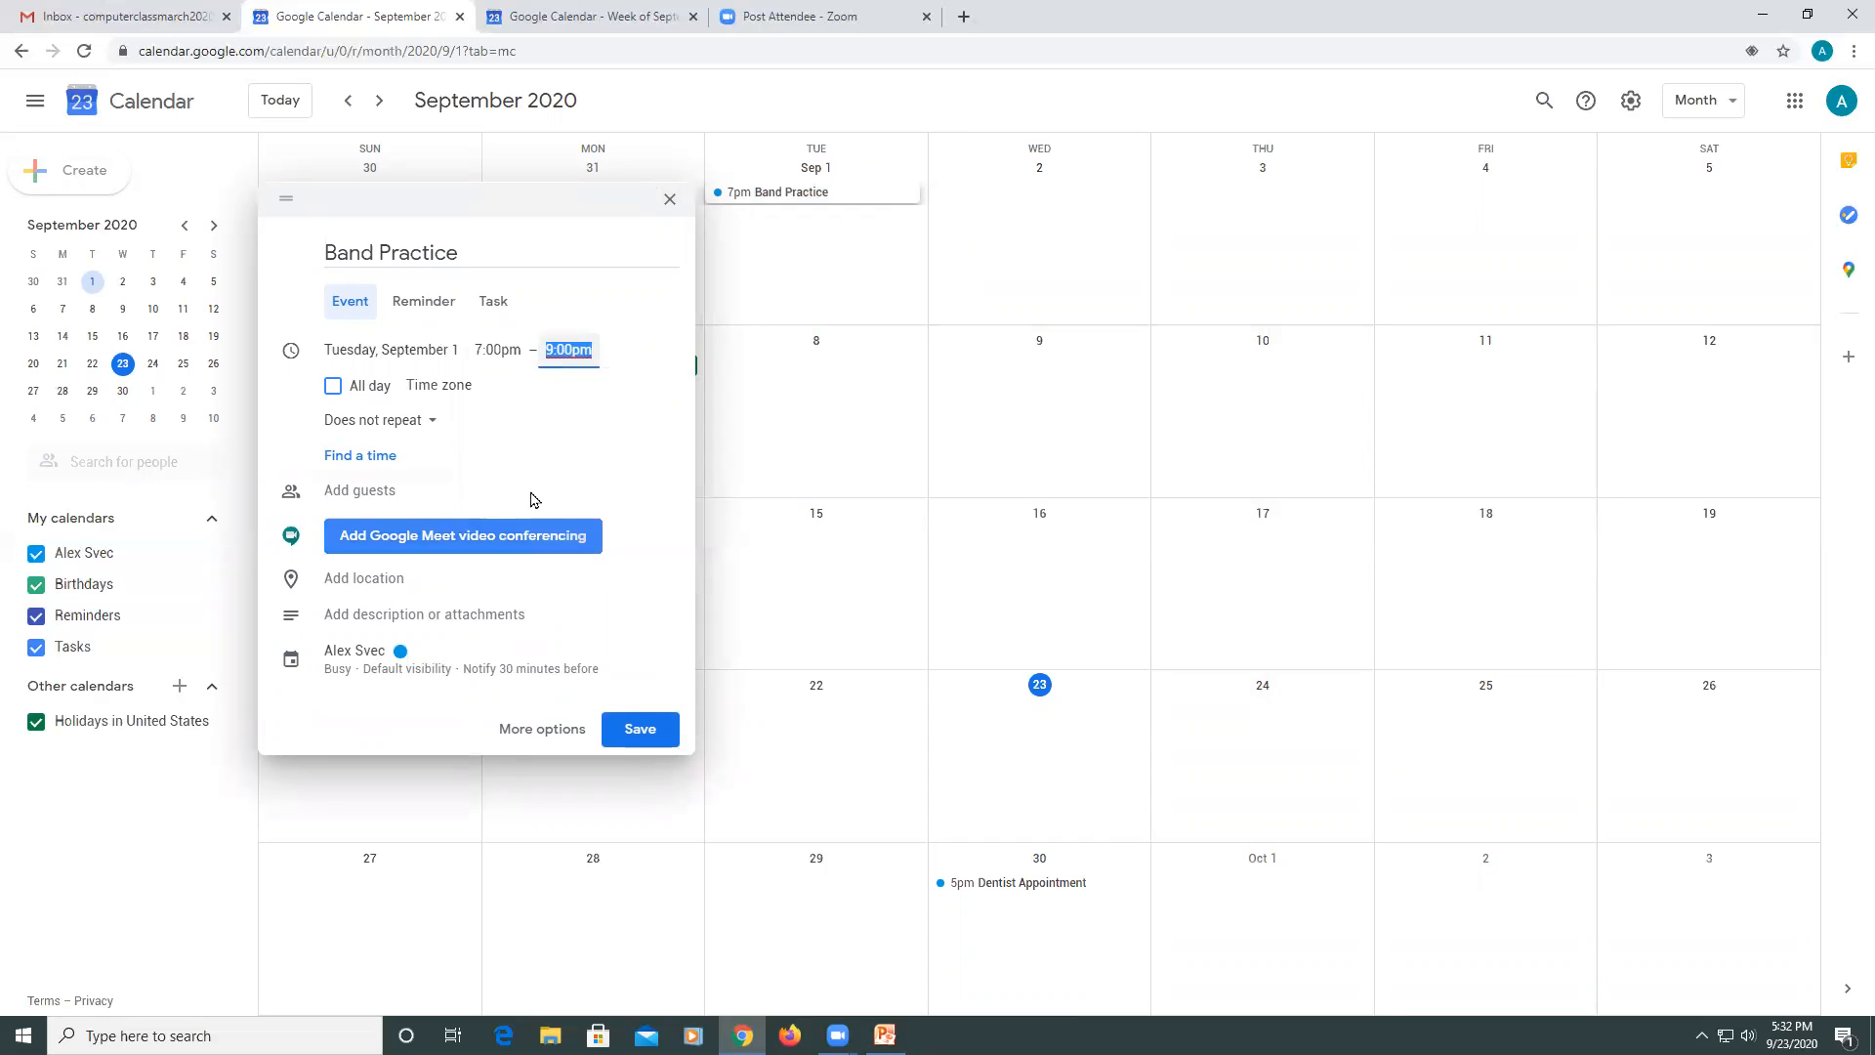
Step: Make Band Practice repeat monthly, set its date to Thursday, September 24, and save the event
left_click(401, 428)
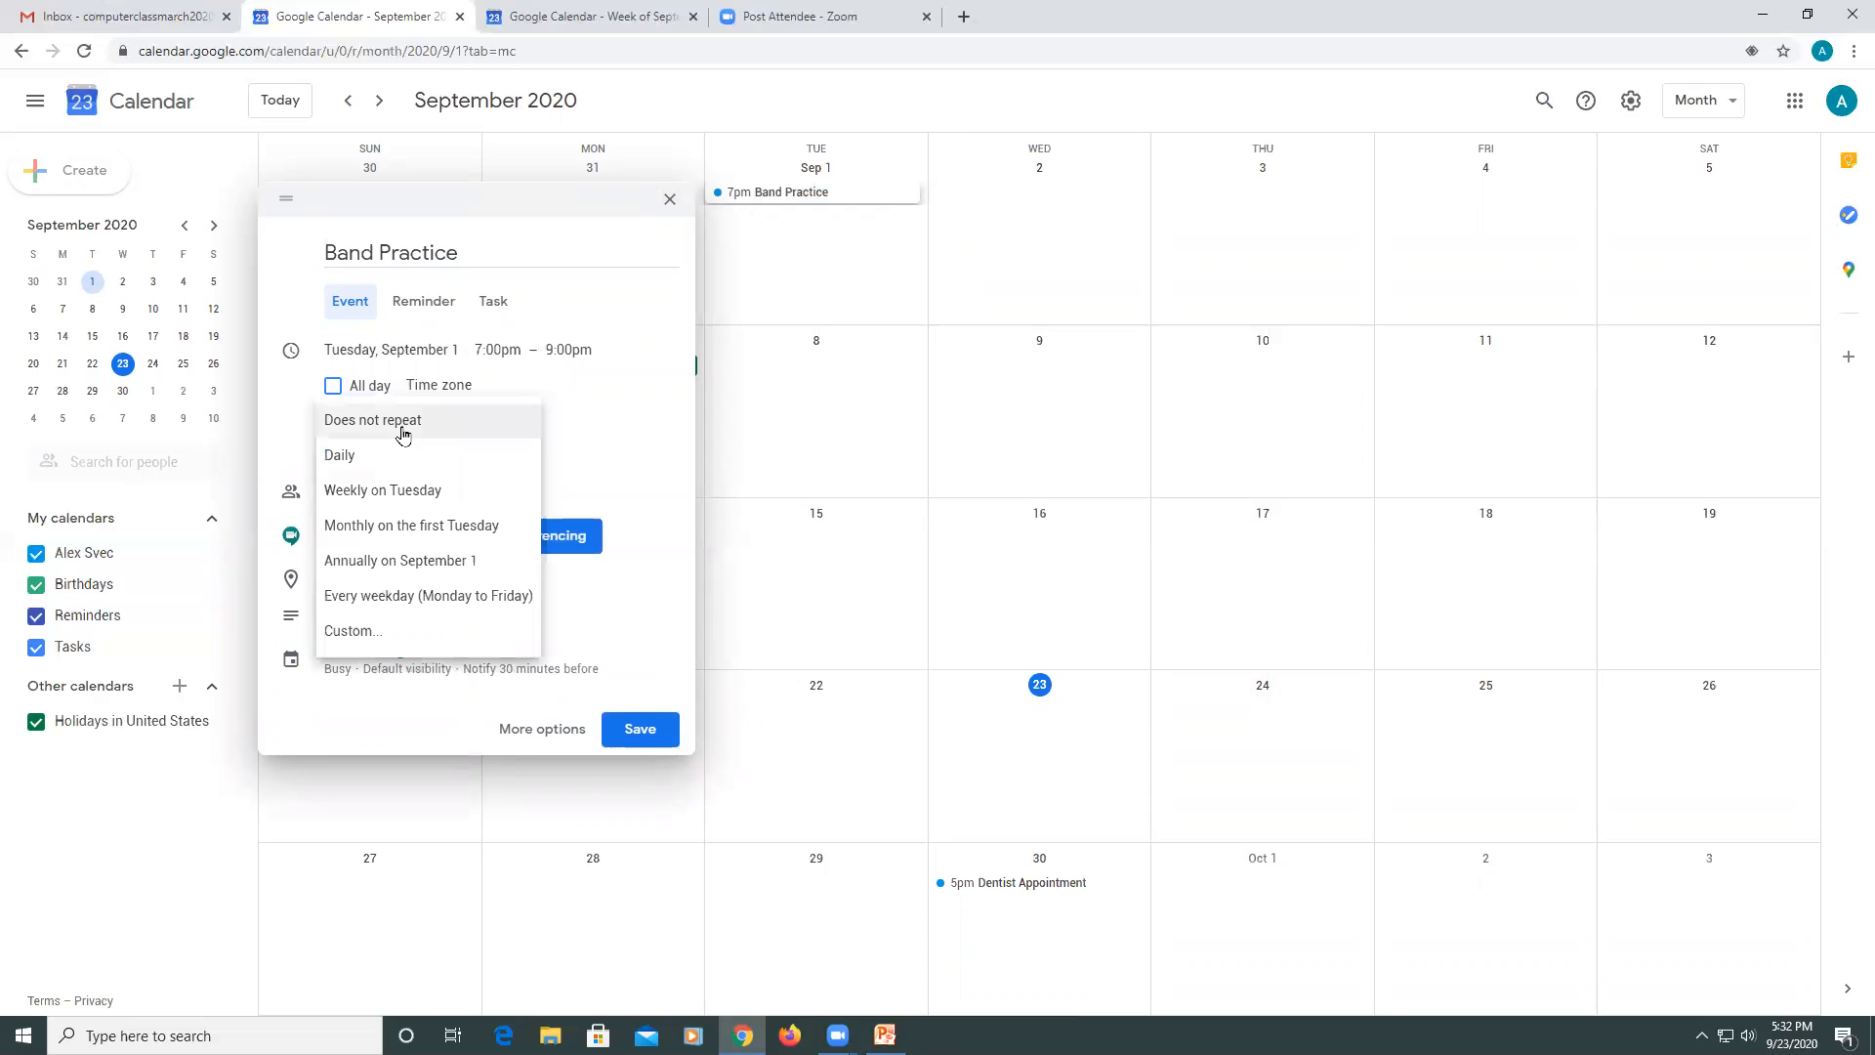
left_click(446, 529)
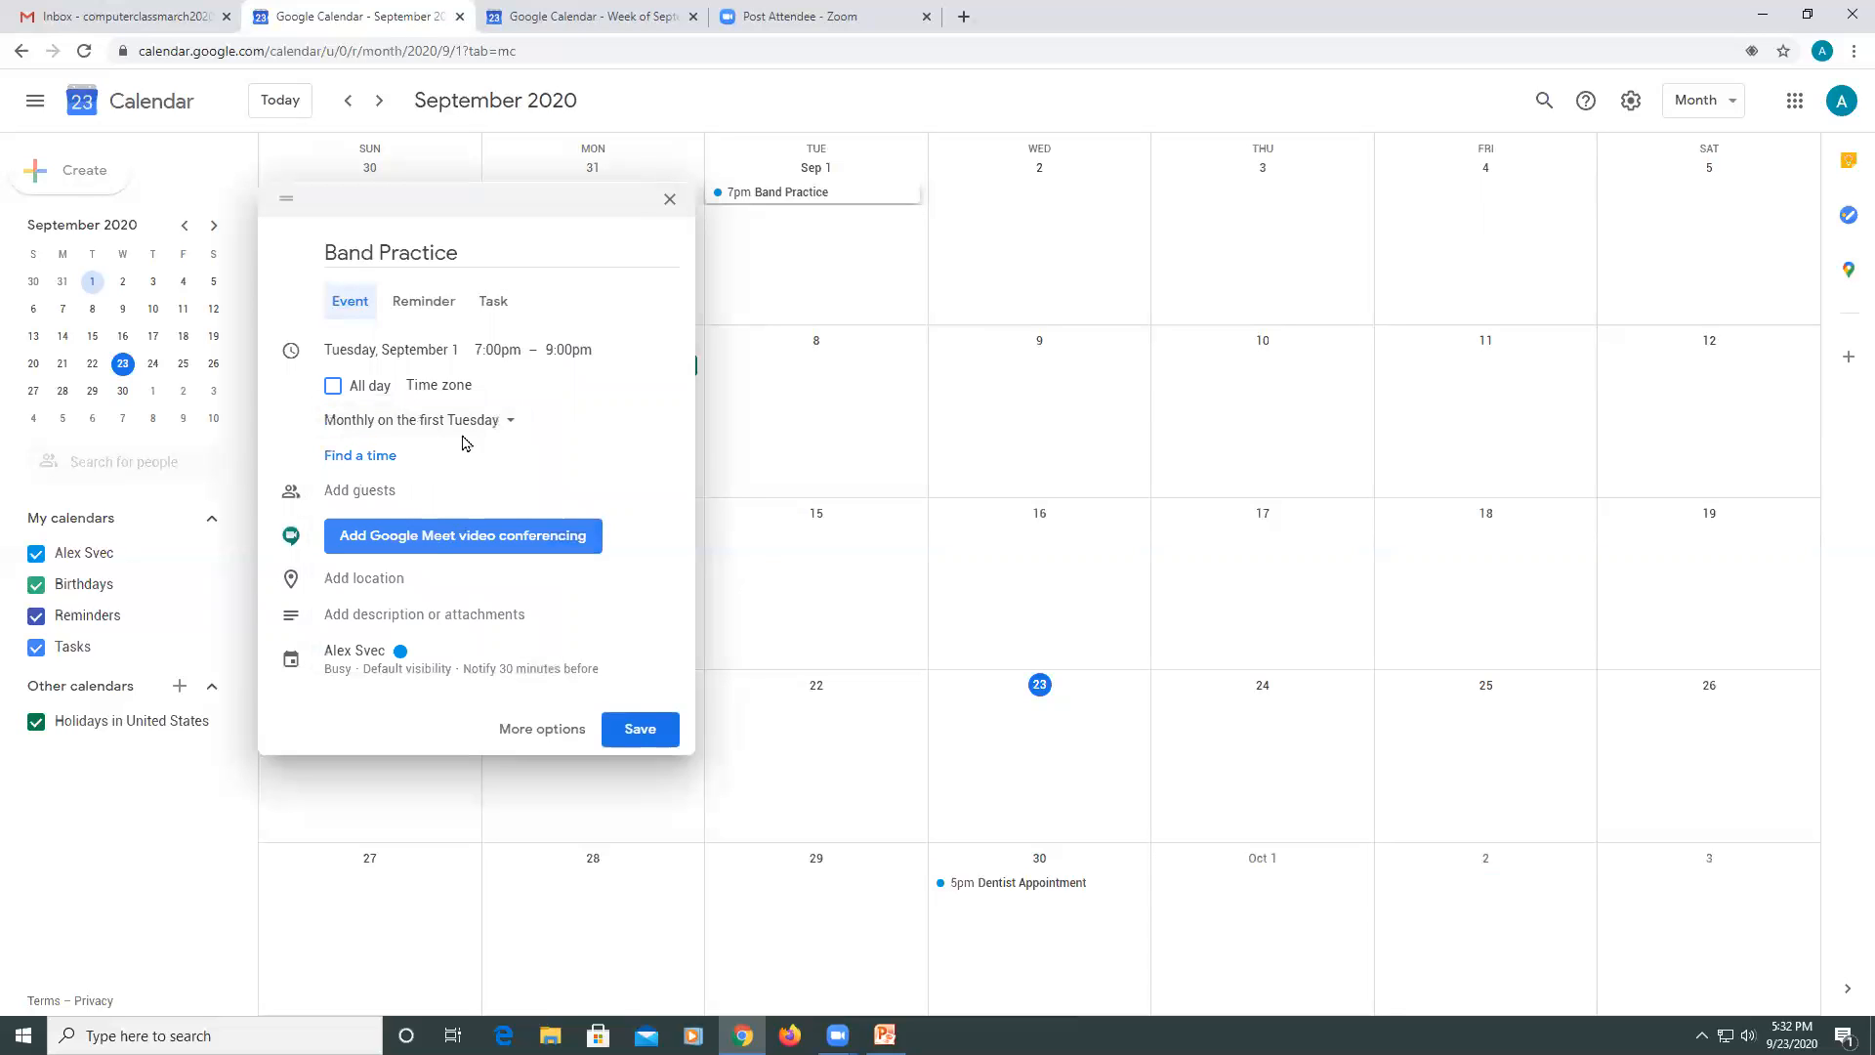
left_click(439, 352)
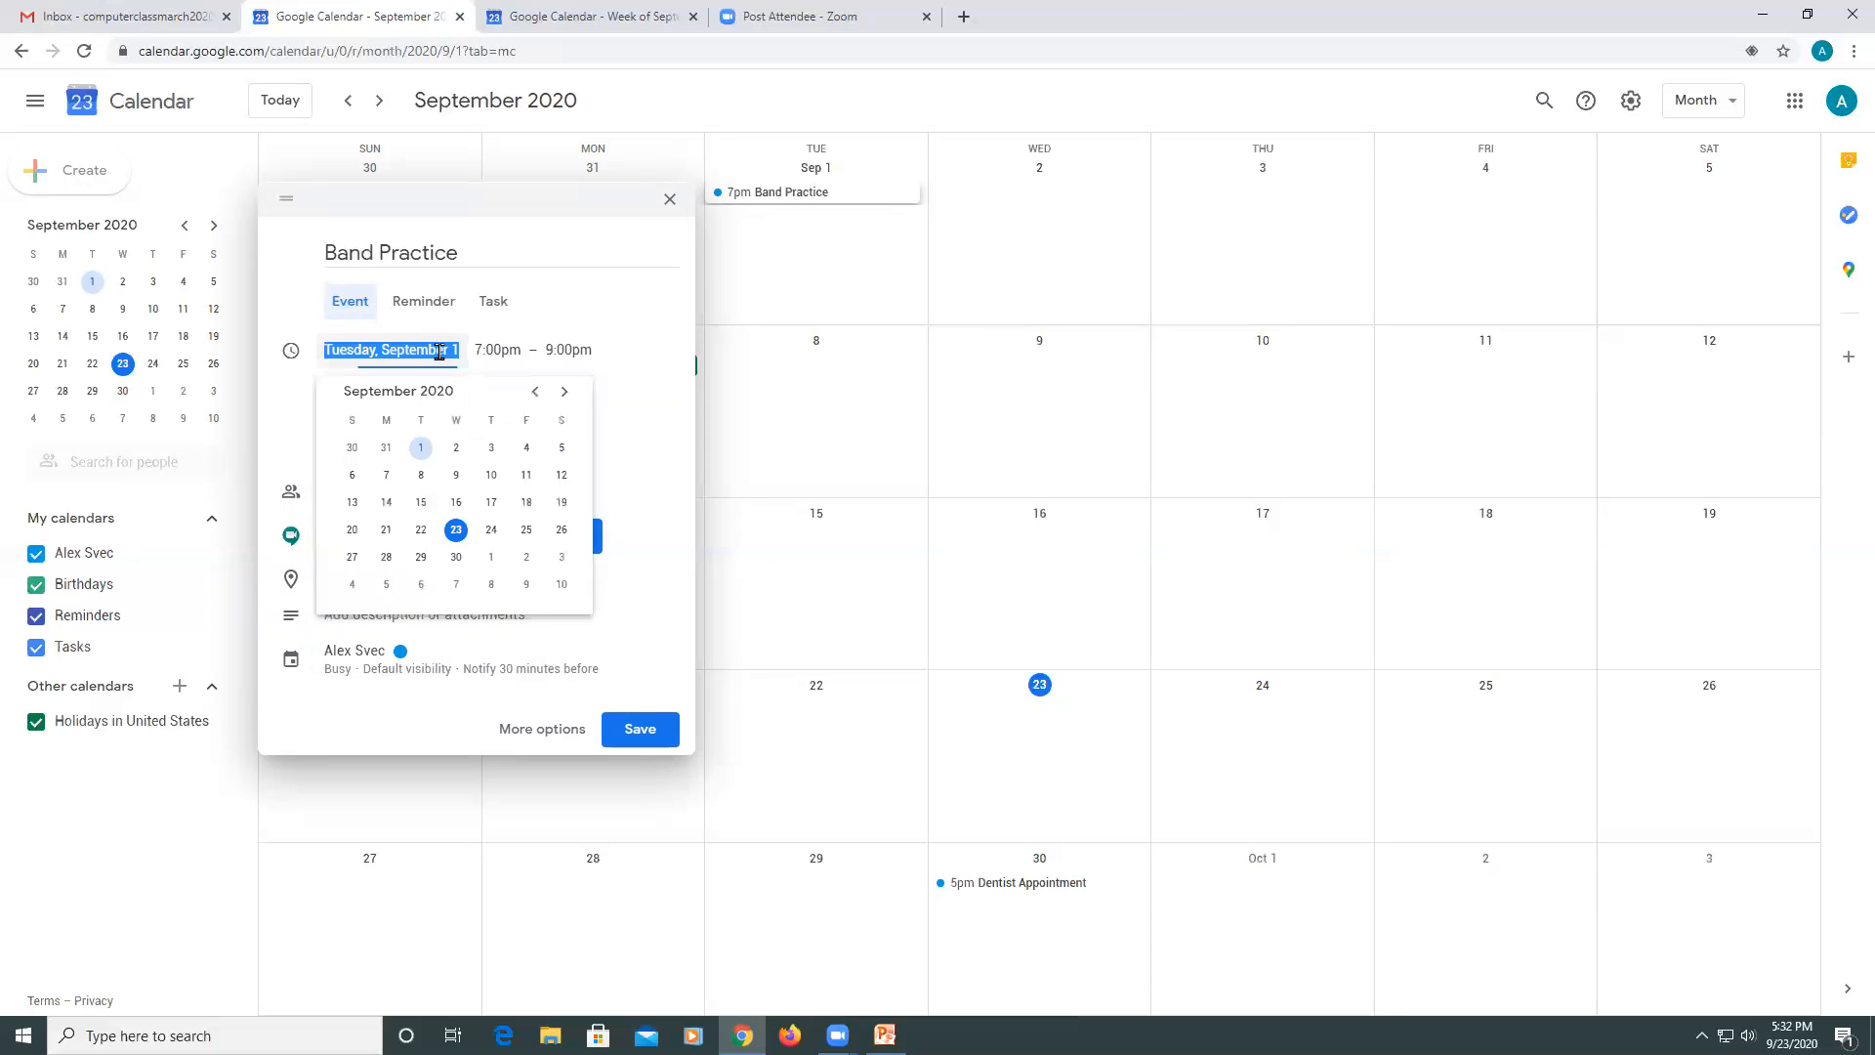
left_click(491, 529)
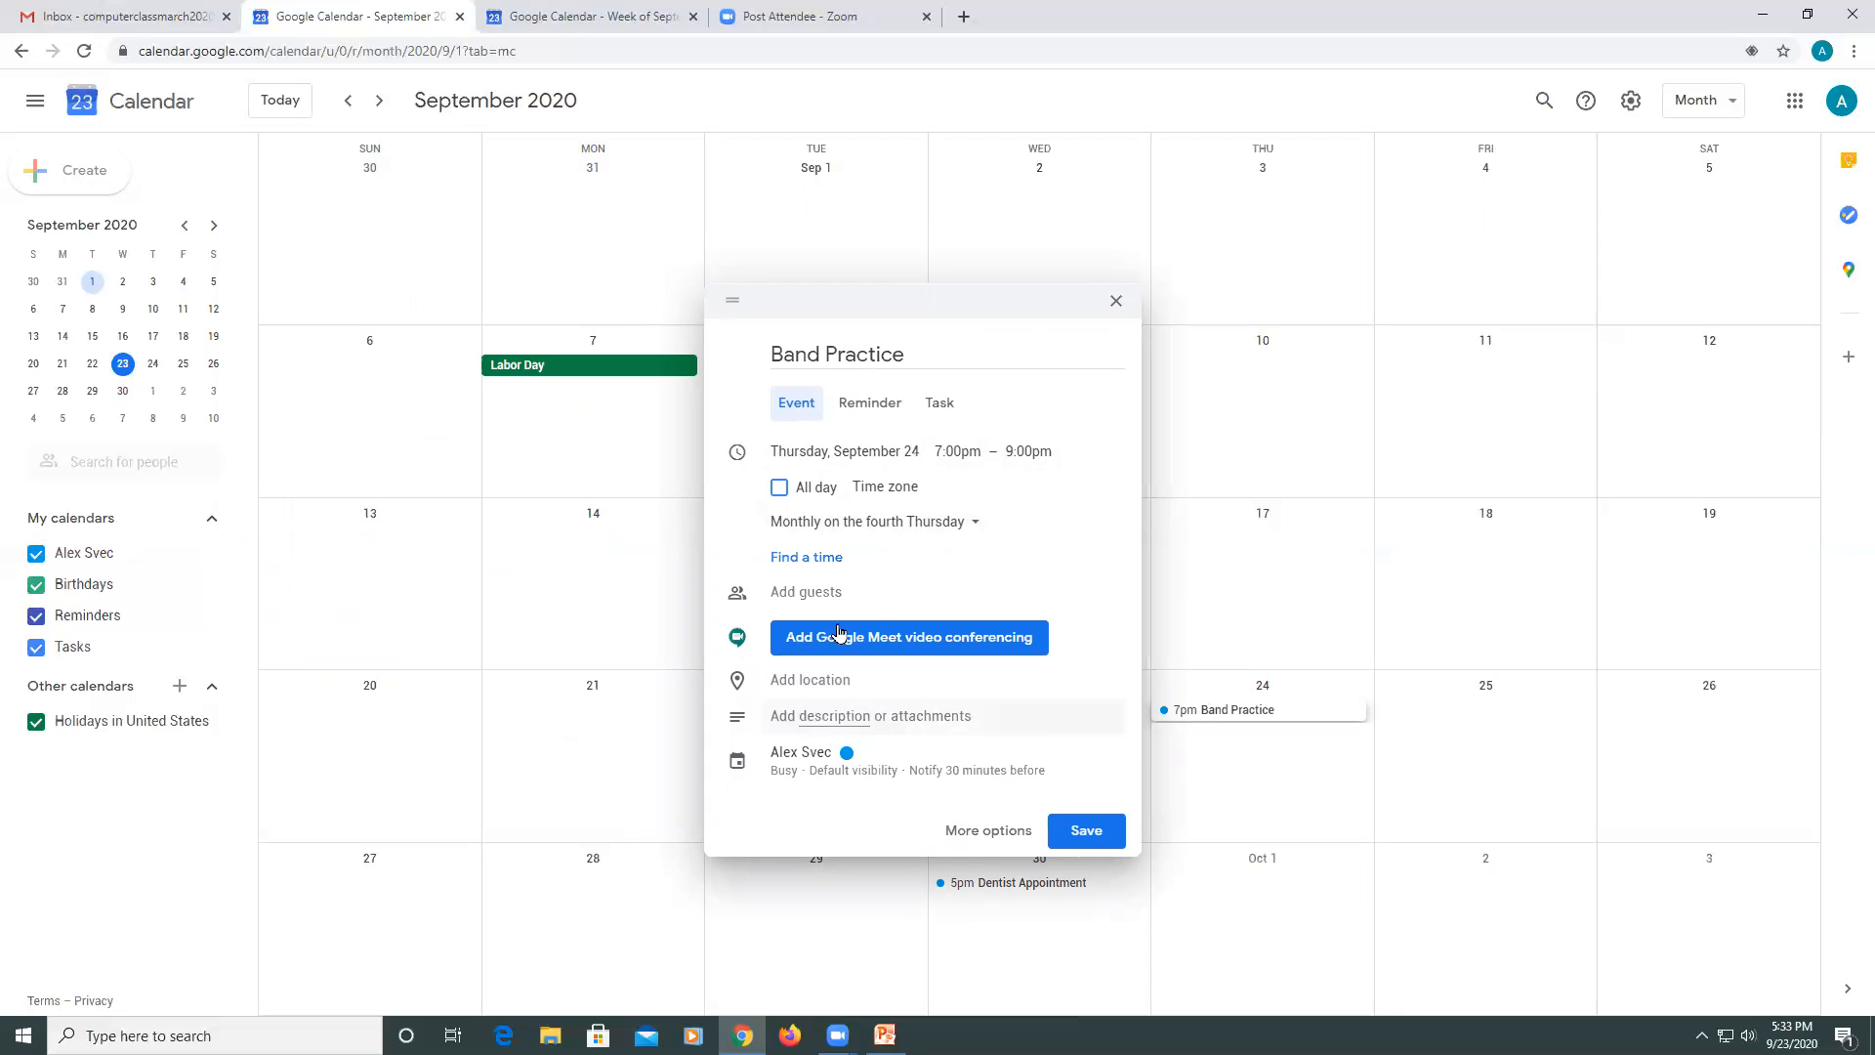
left_click(1085, 832)
Step: Edit the October 22 Band Practice to repeat weekly on Thursday, saving the change for this and following events
scroll(1200, 728, "down", 2)
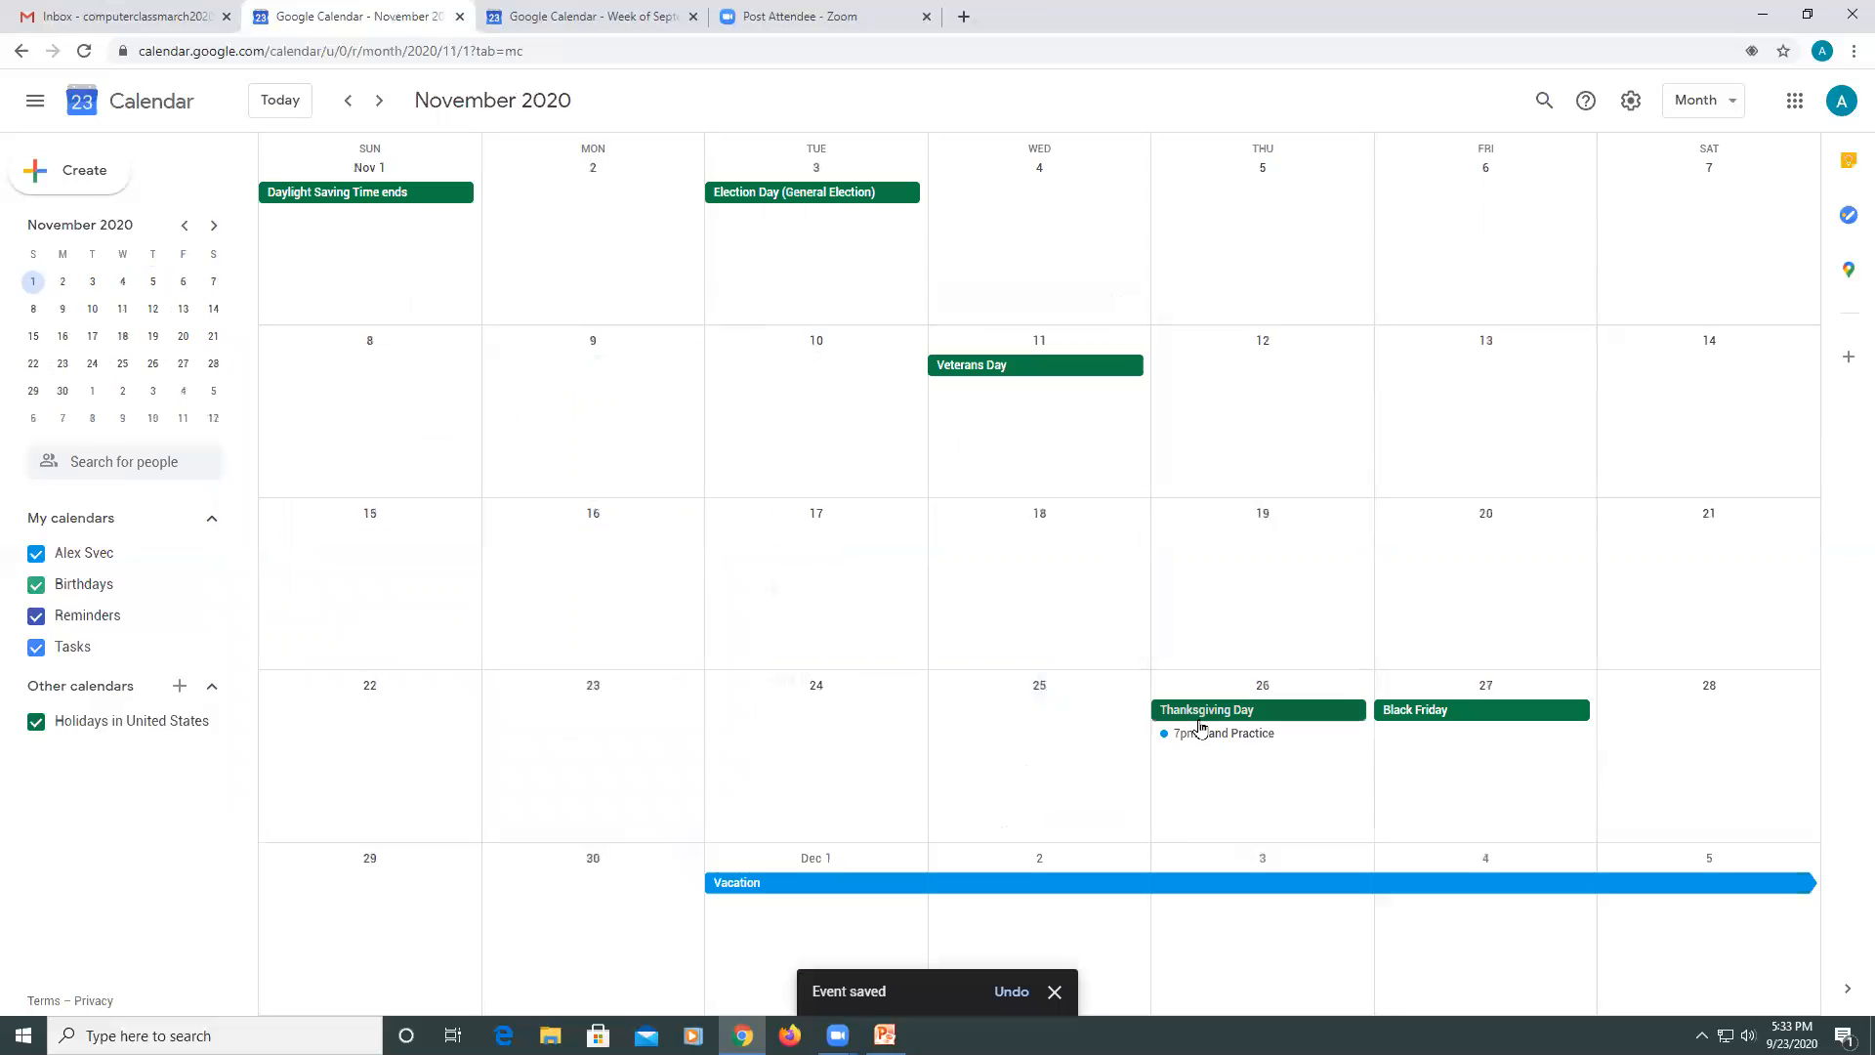
scroll(1200, 728, "up", 1)
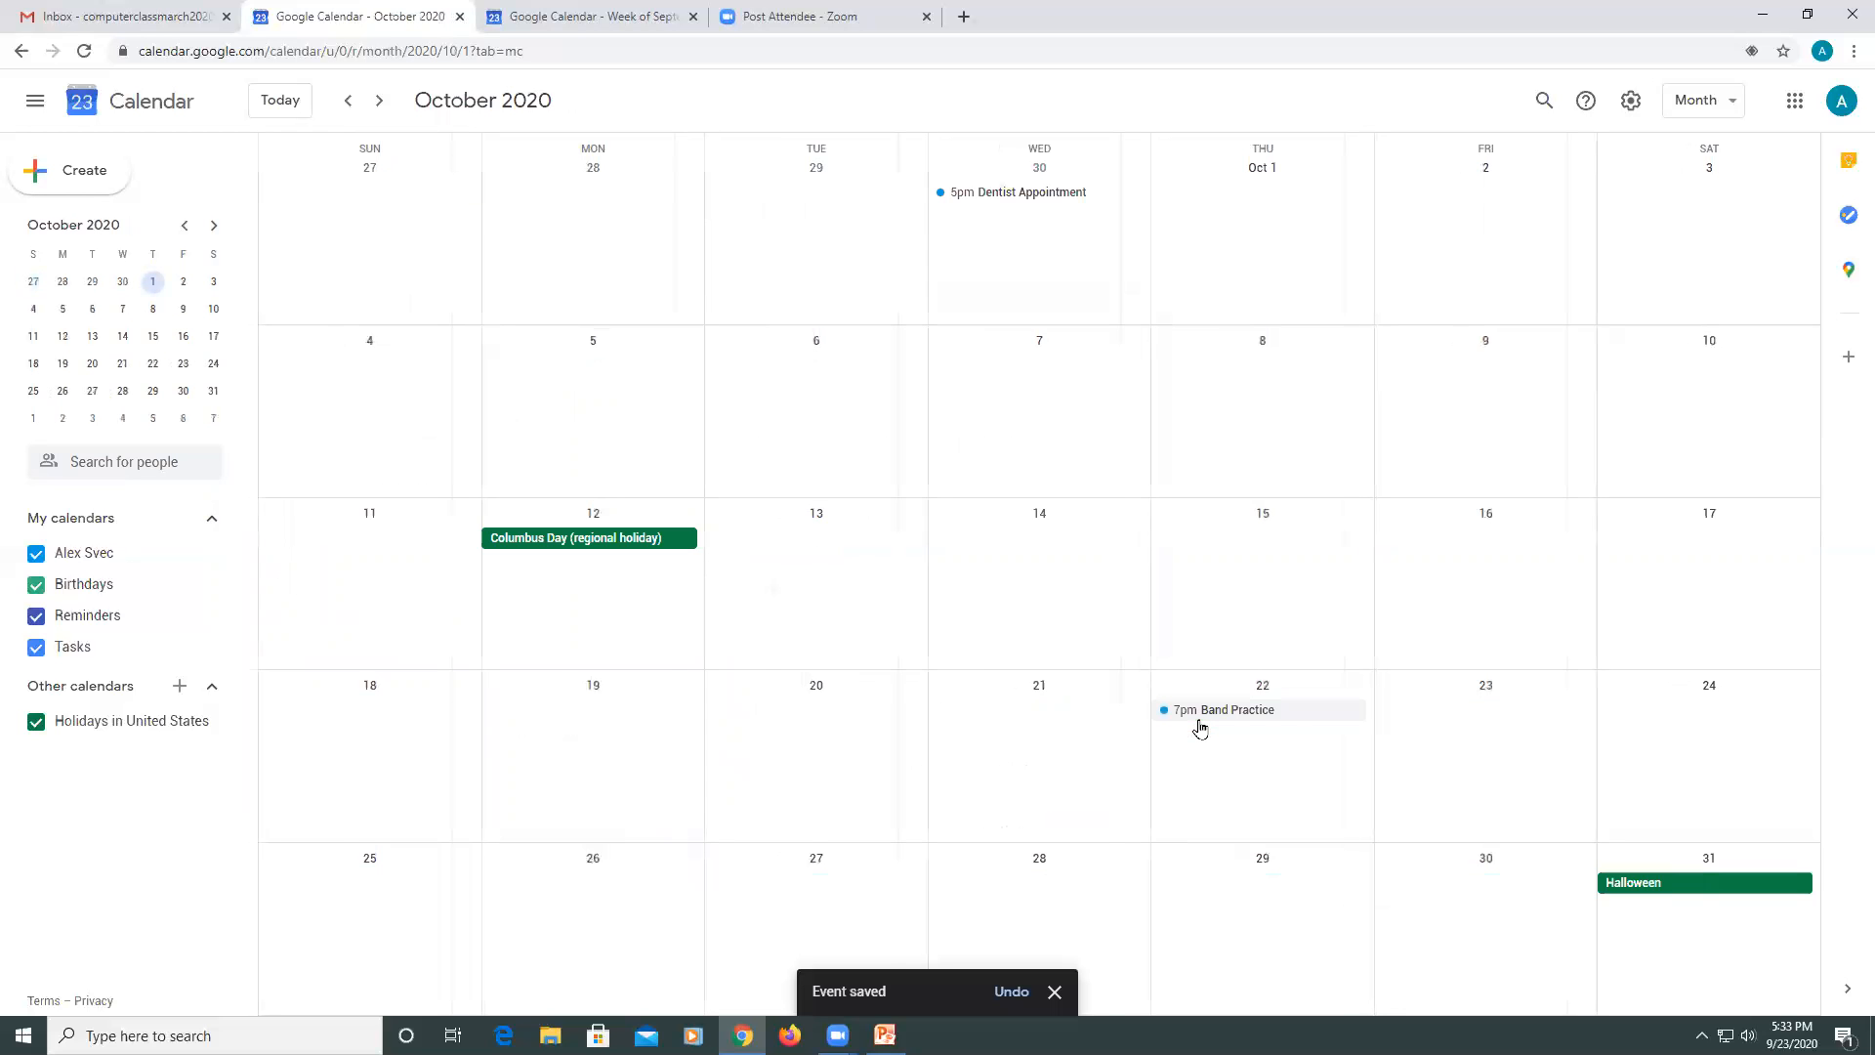
left_click(1200, 716)
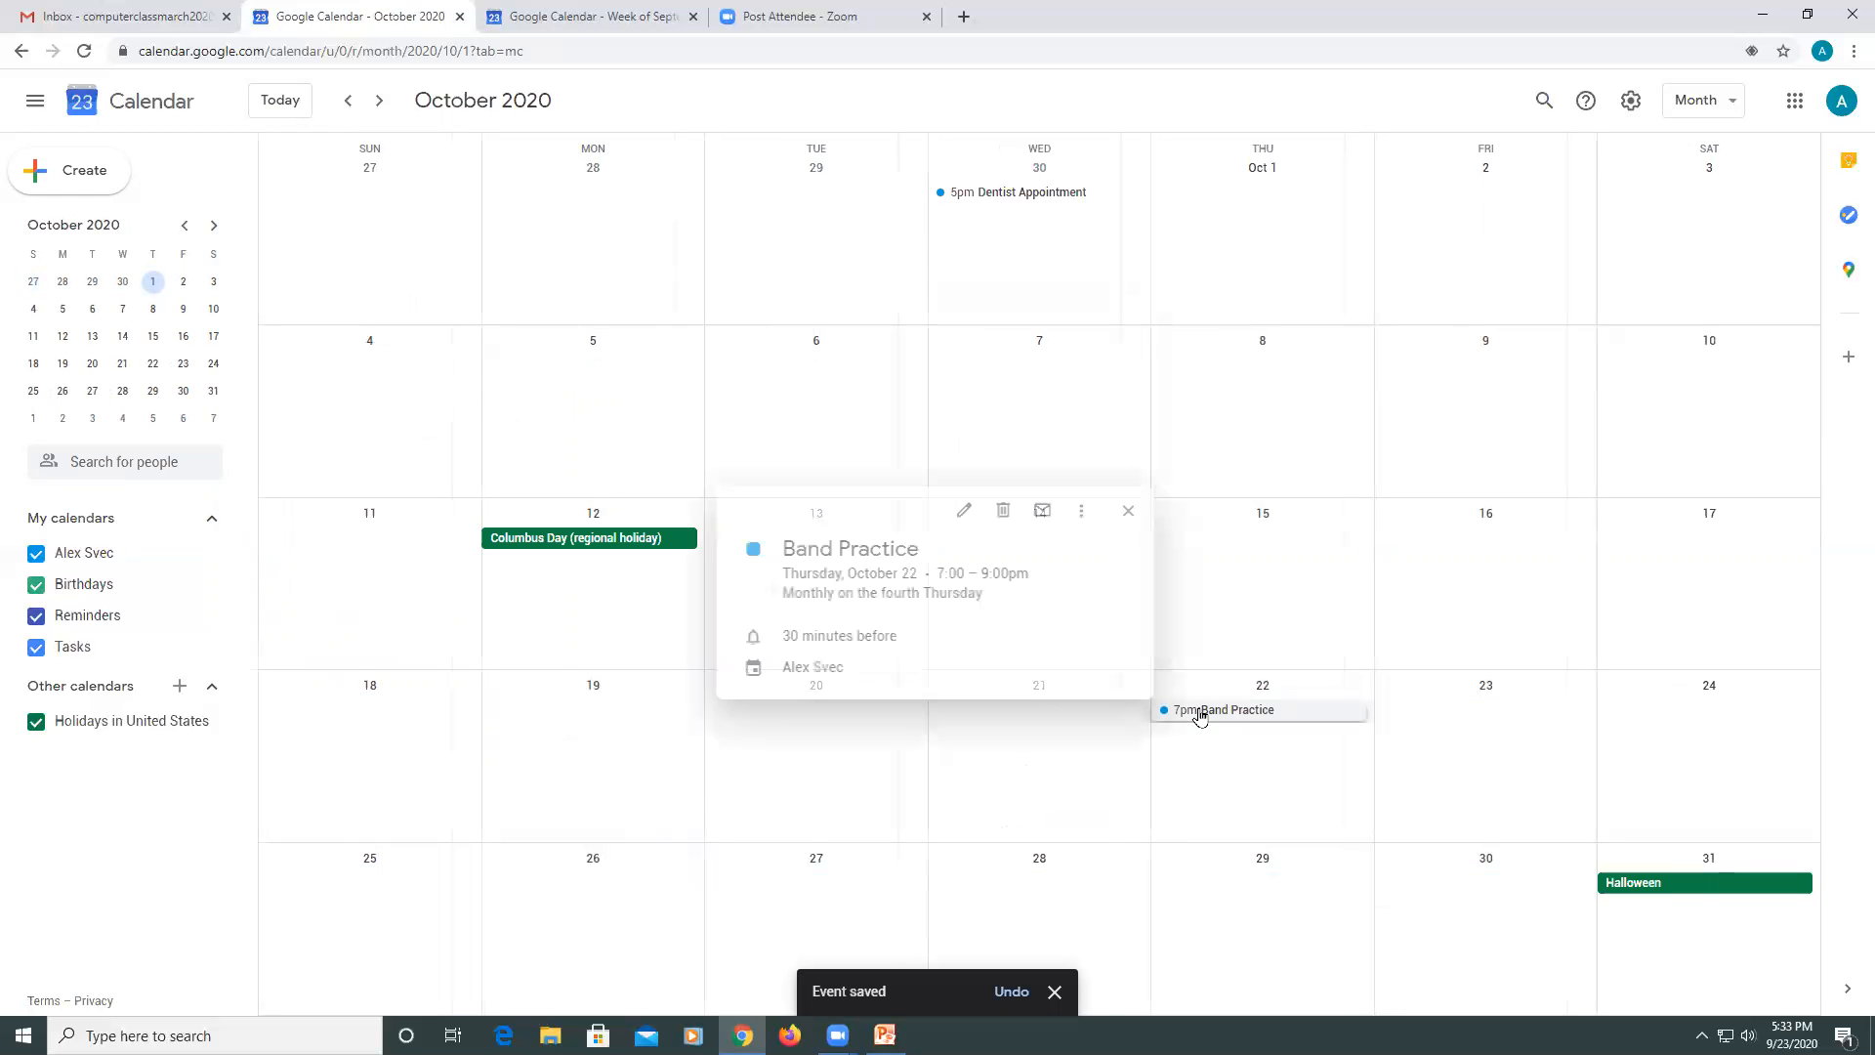
left_click(943, 508)
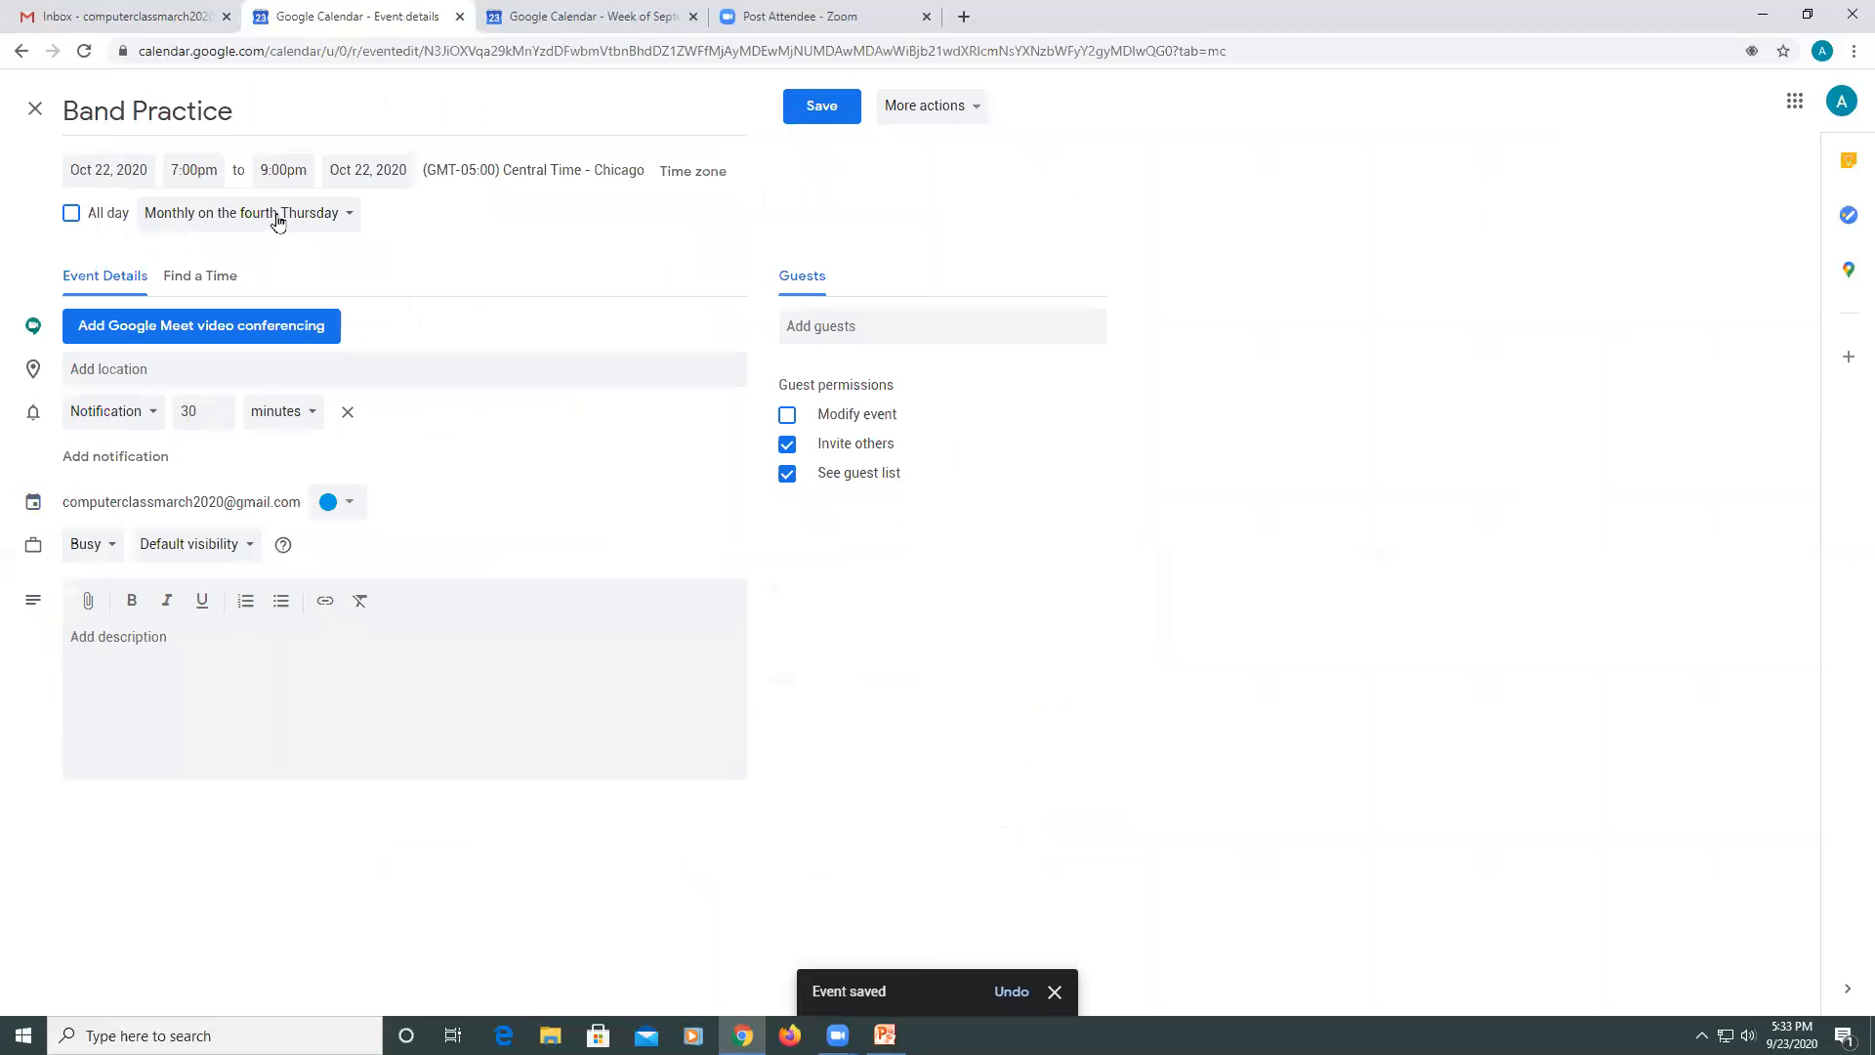
left_click(278, 222)
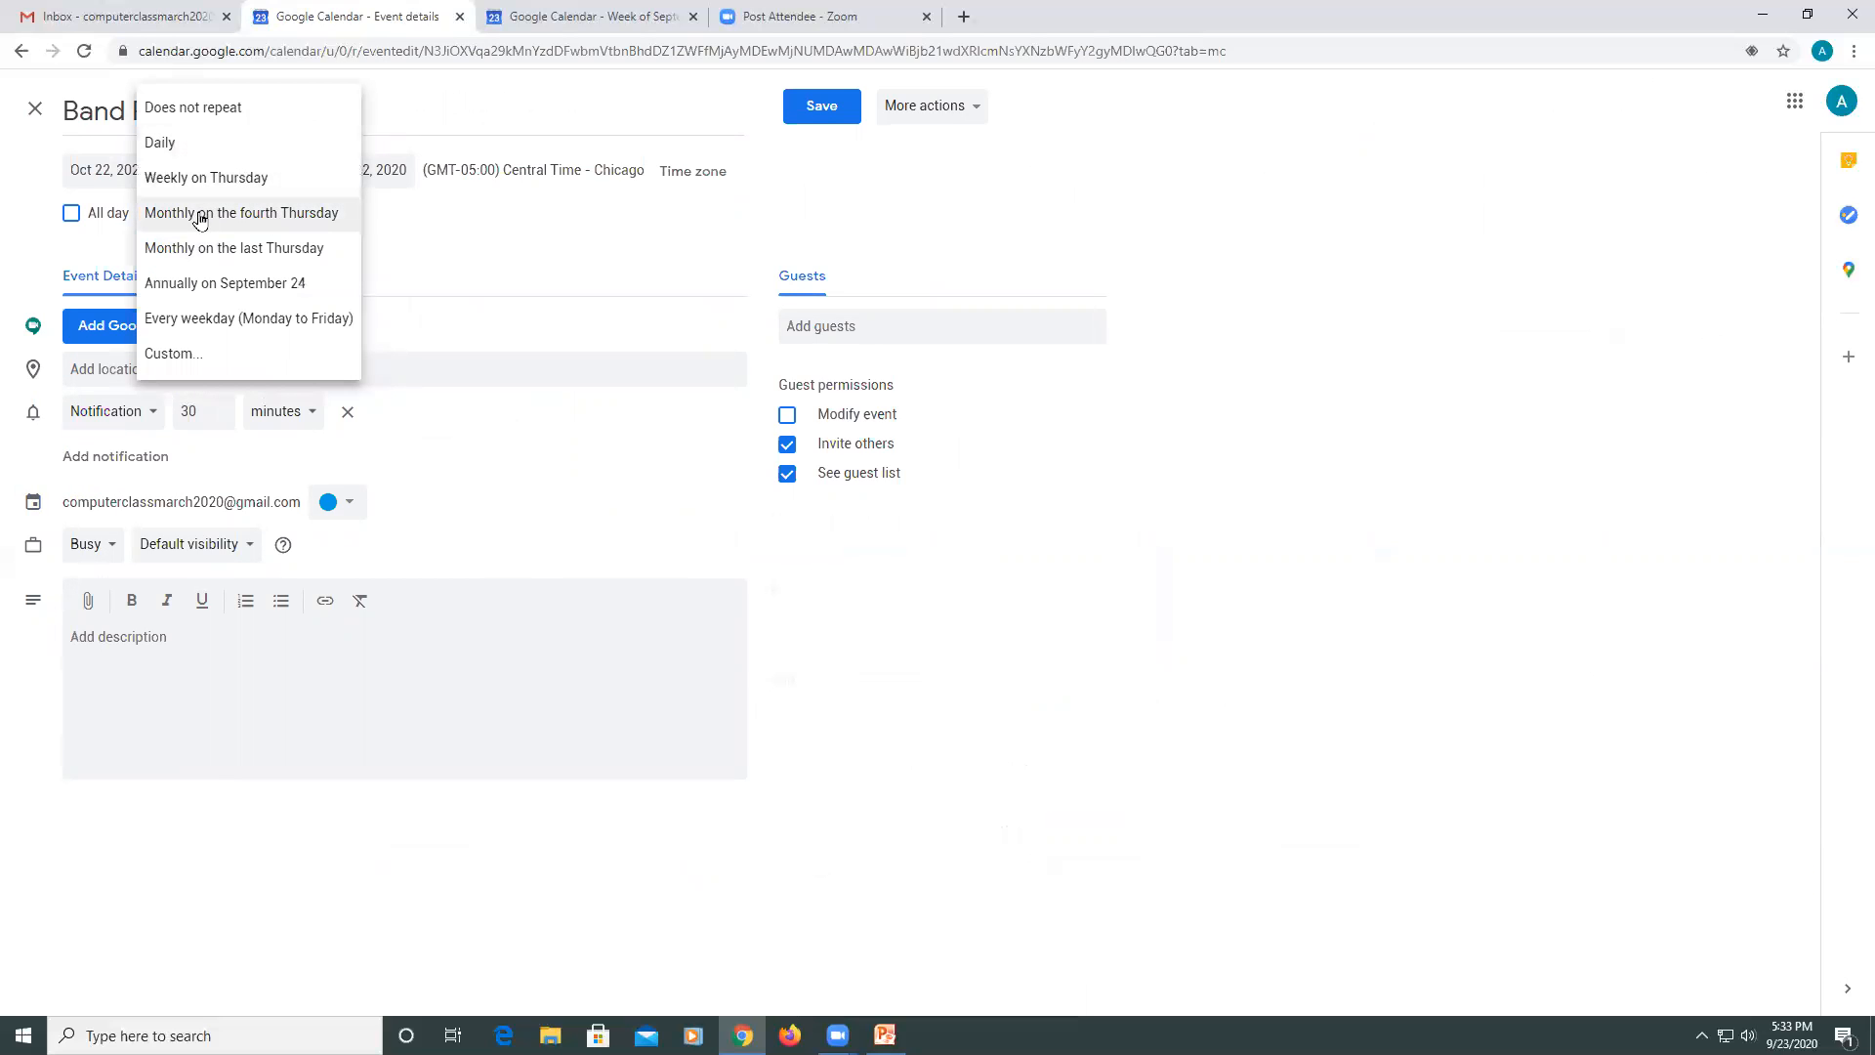
left_click(266, 176)
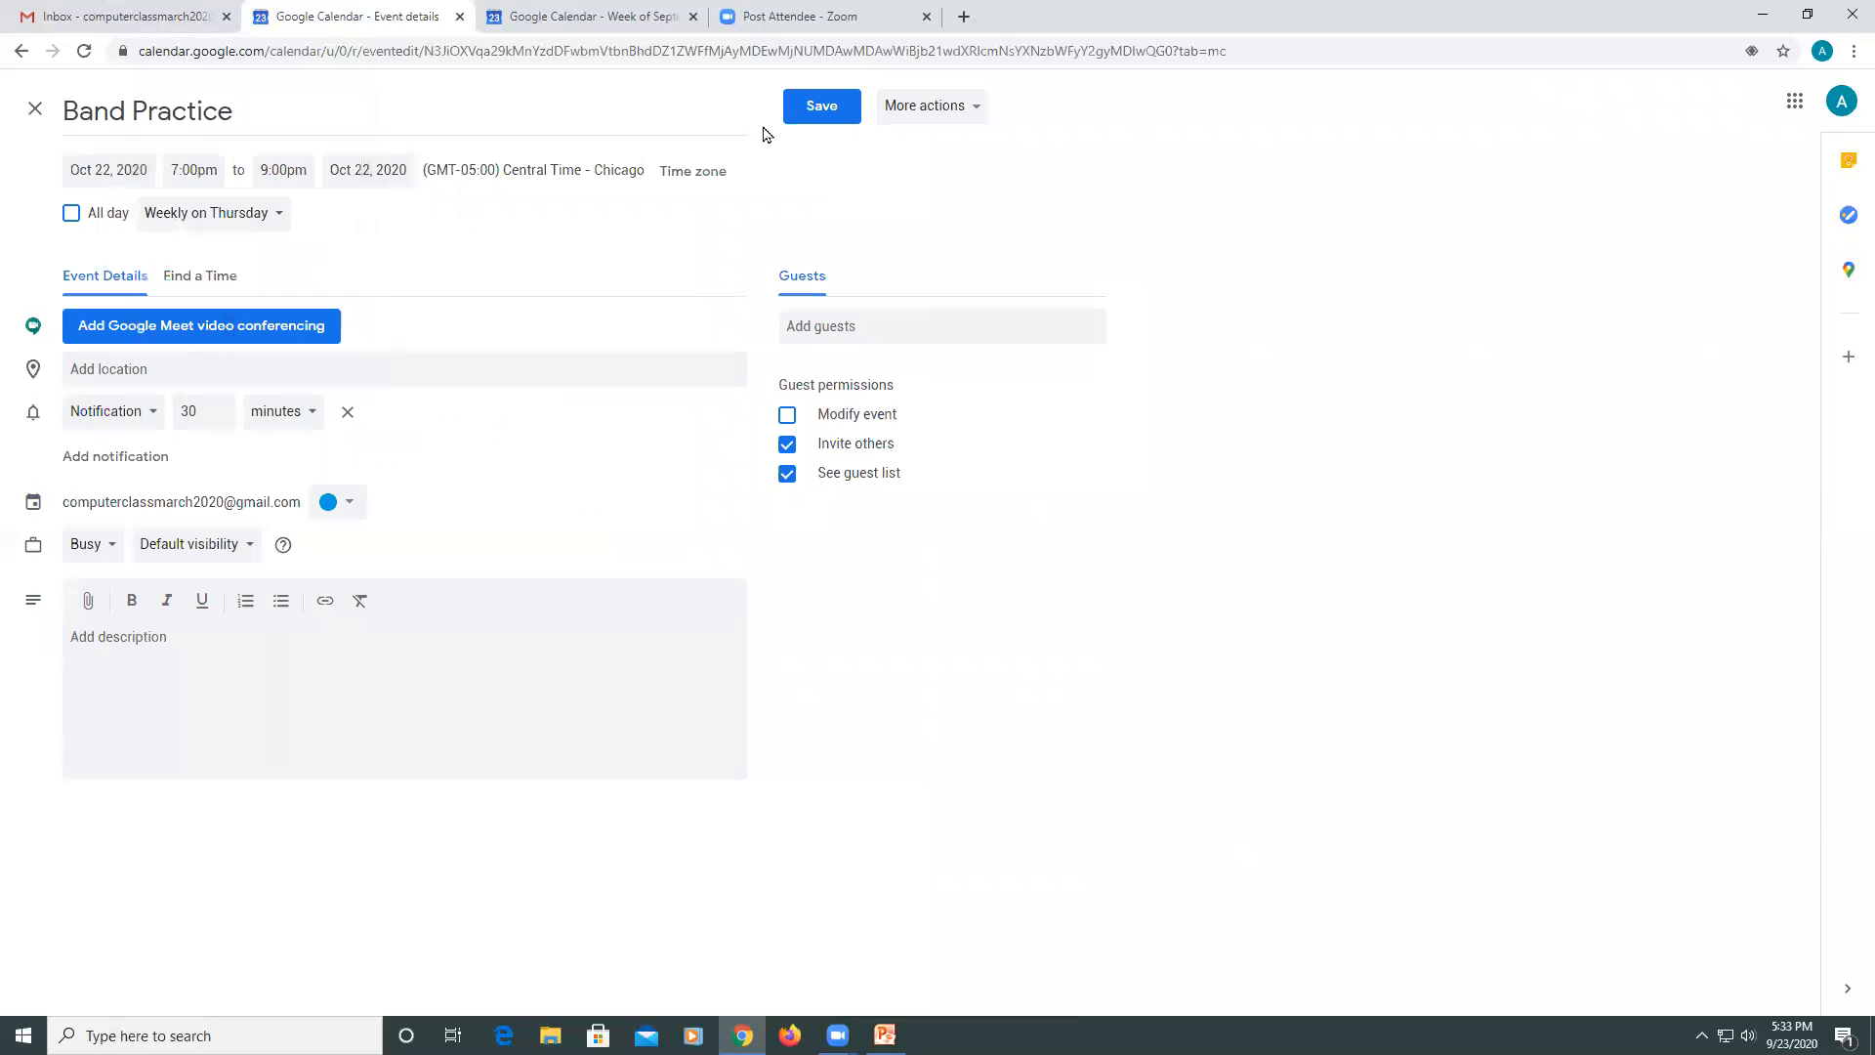
left_click(801, 107)
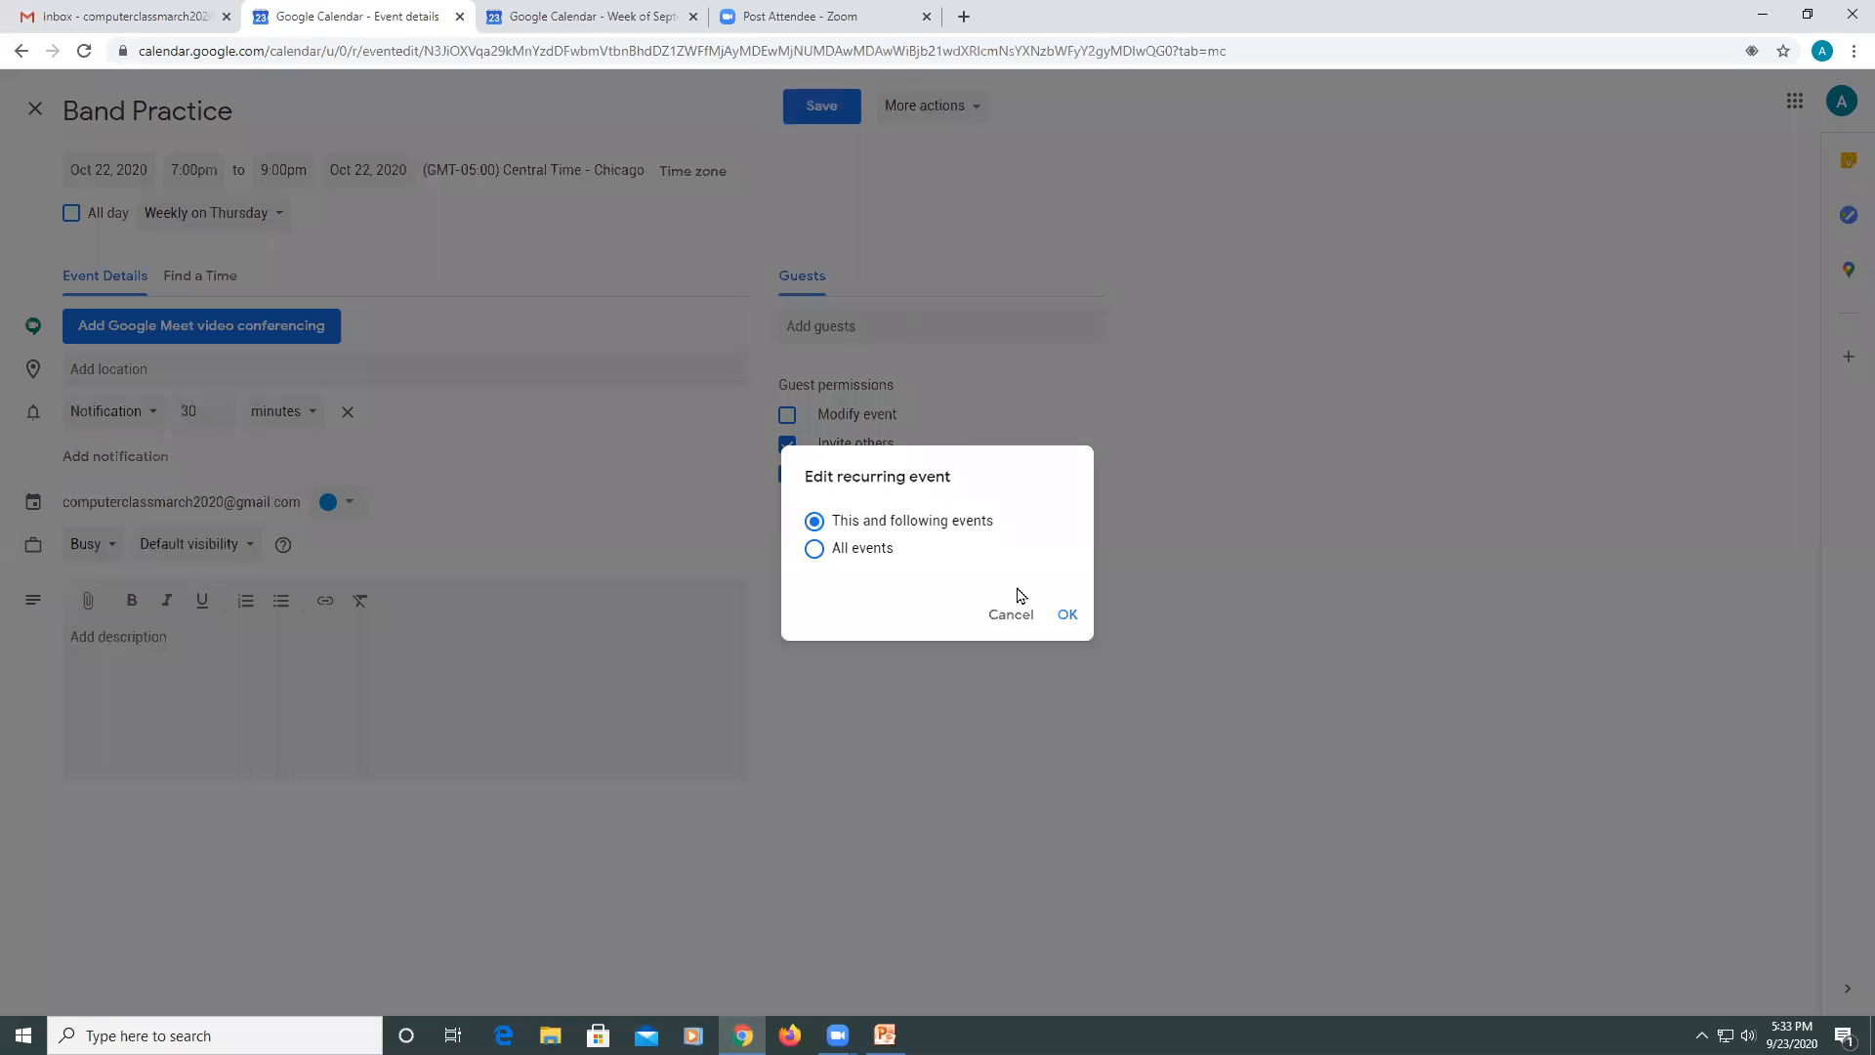
left_click(1068, 615)
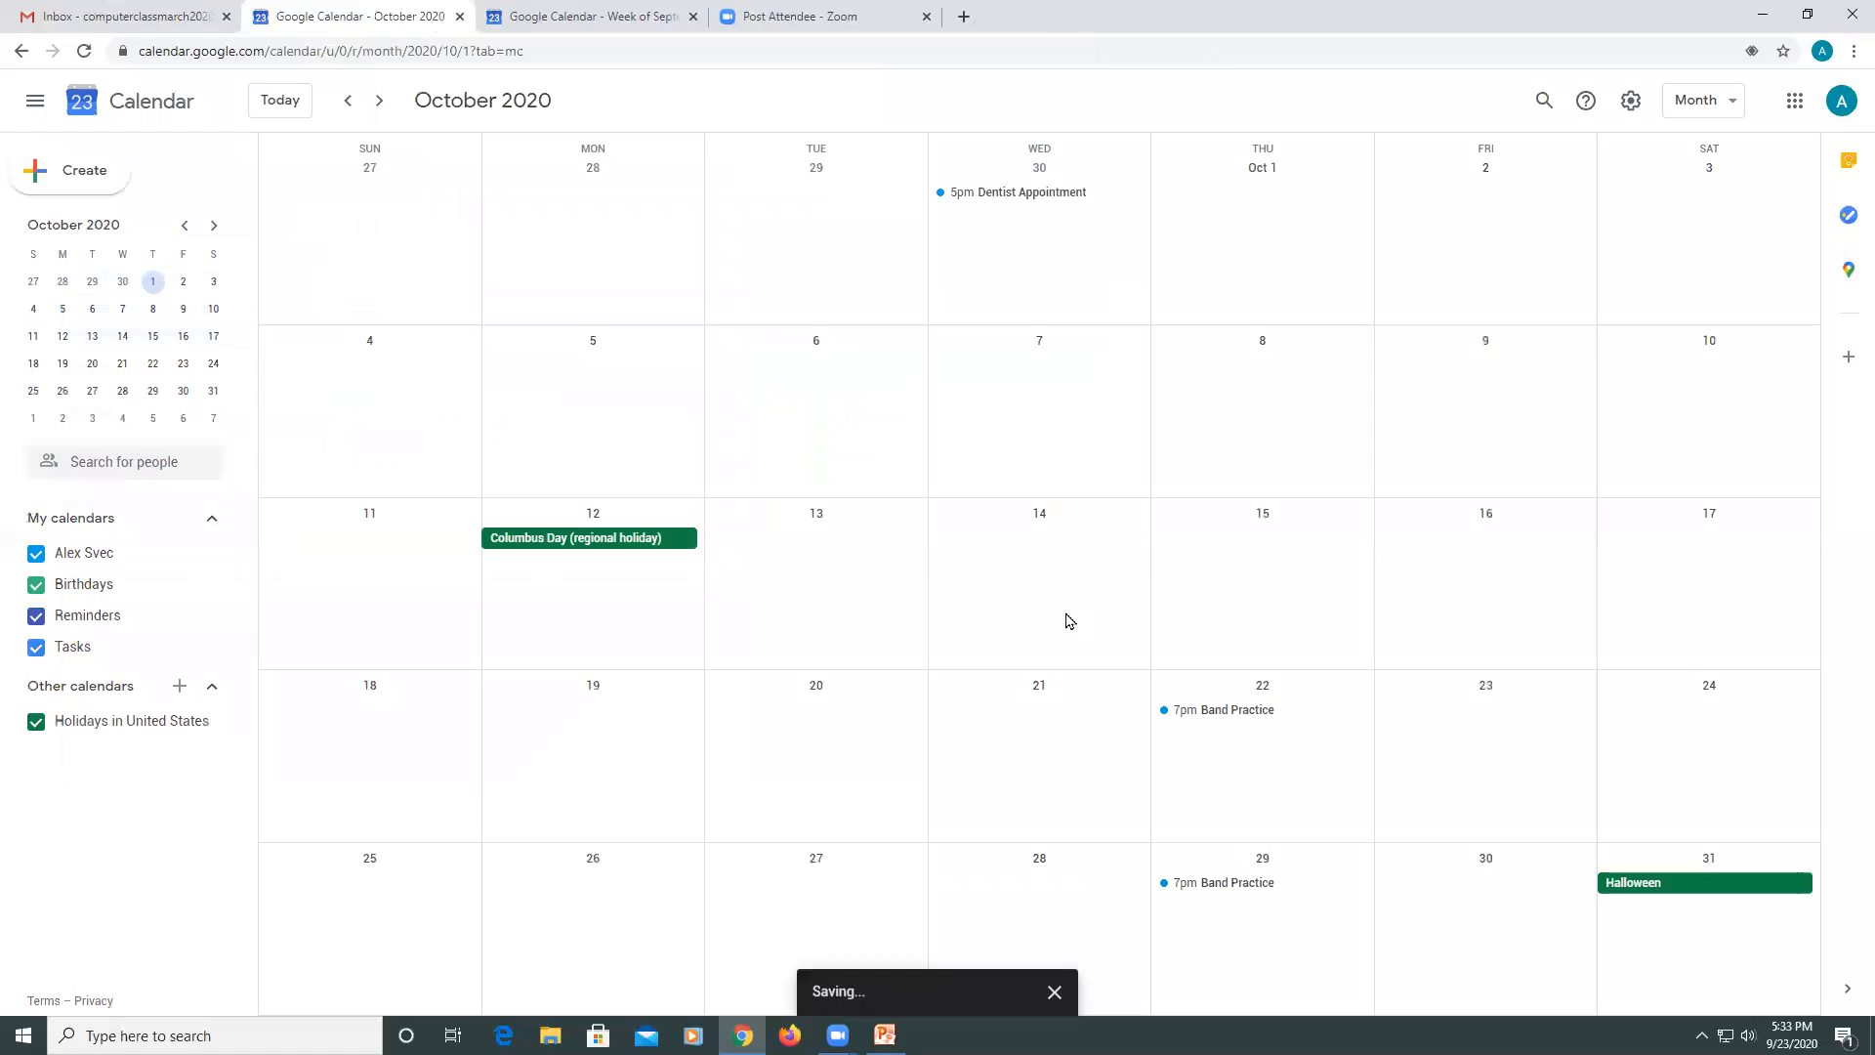
Step: Look through November and December 2020 for the weekly Band Practice events, and return to October
scroll(1221, 647, "down", 1)
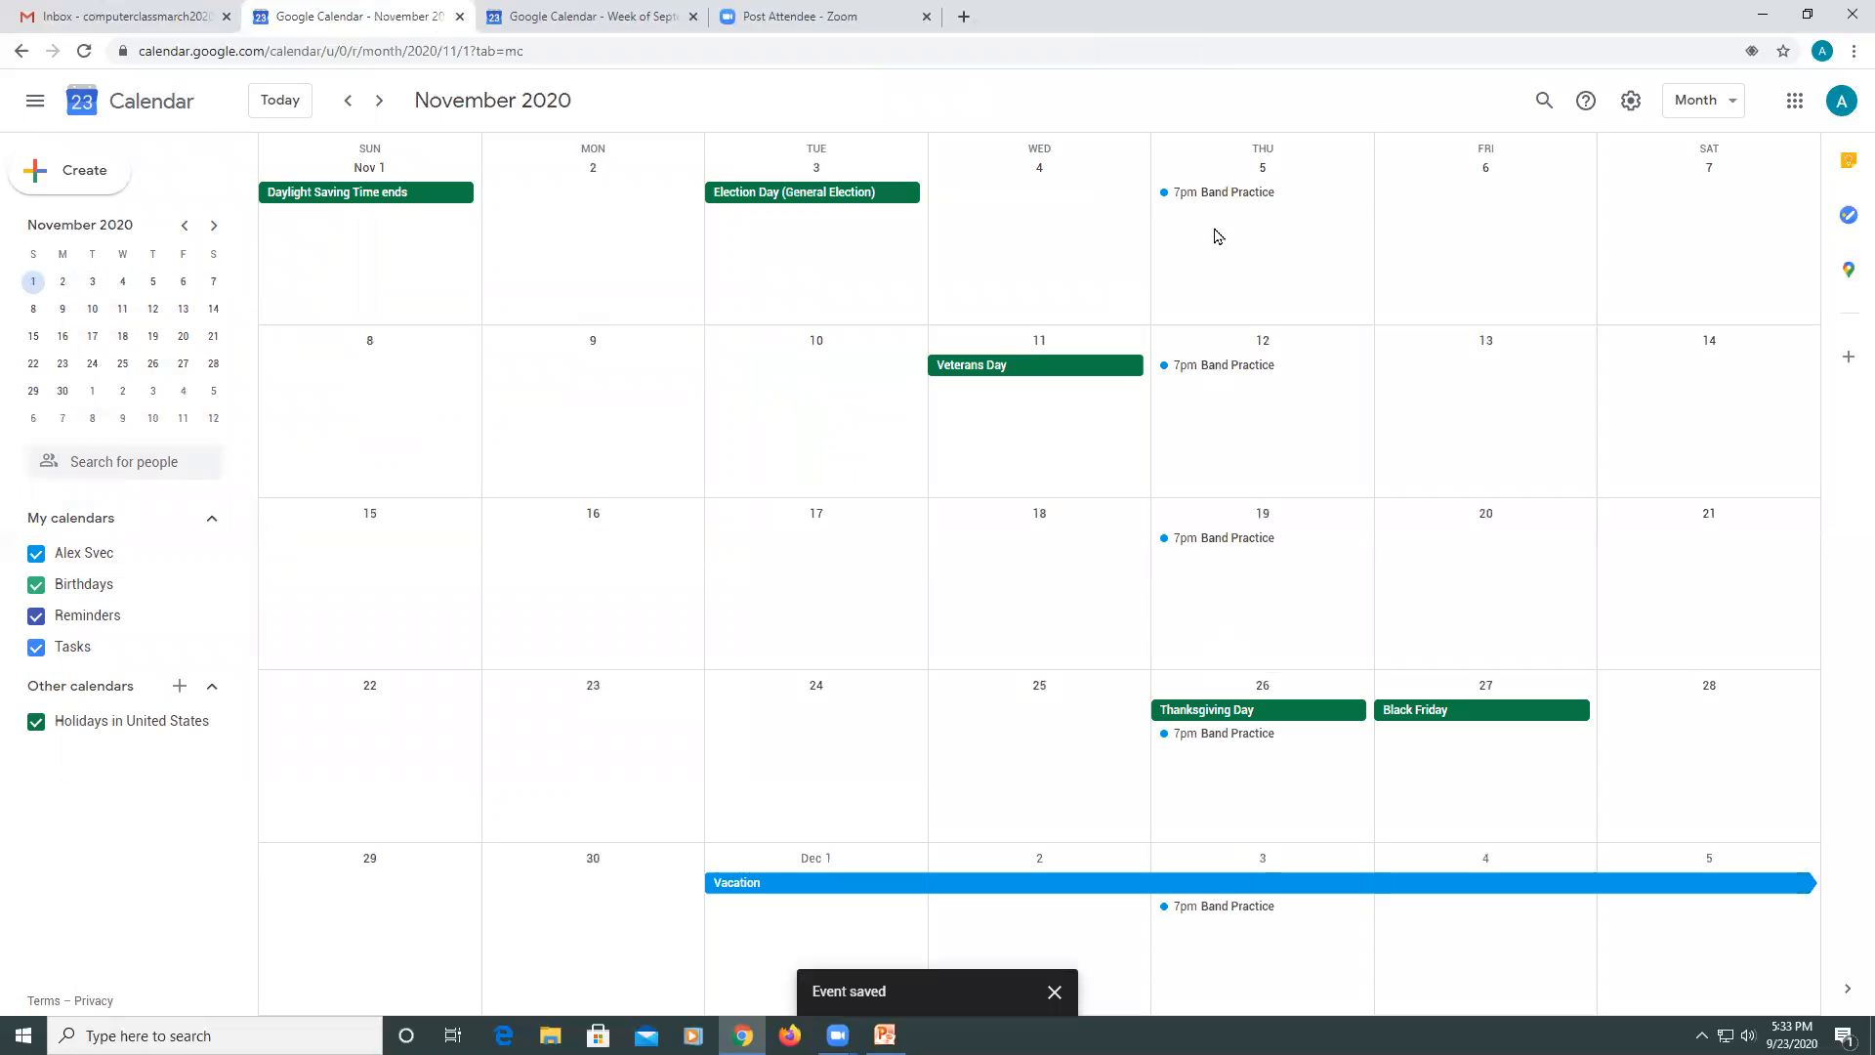
scroll(1277, 250, "down", 1)
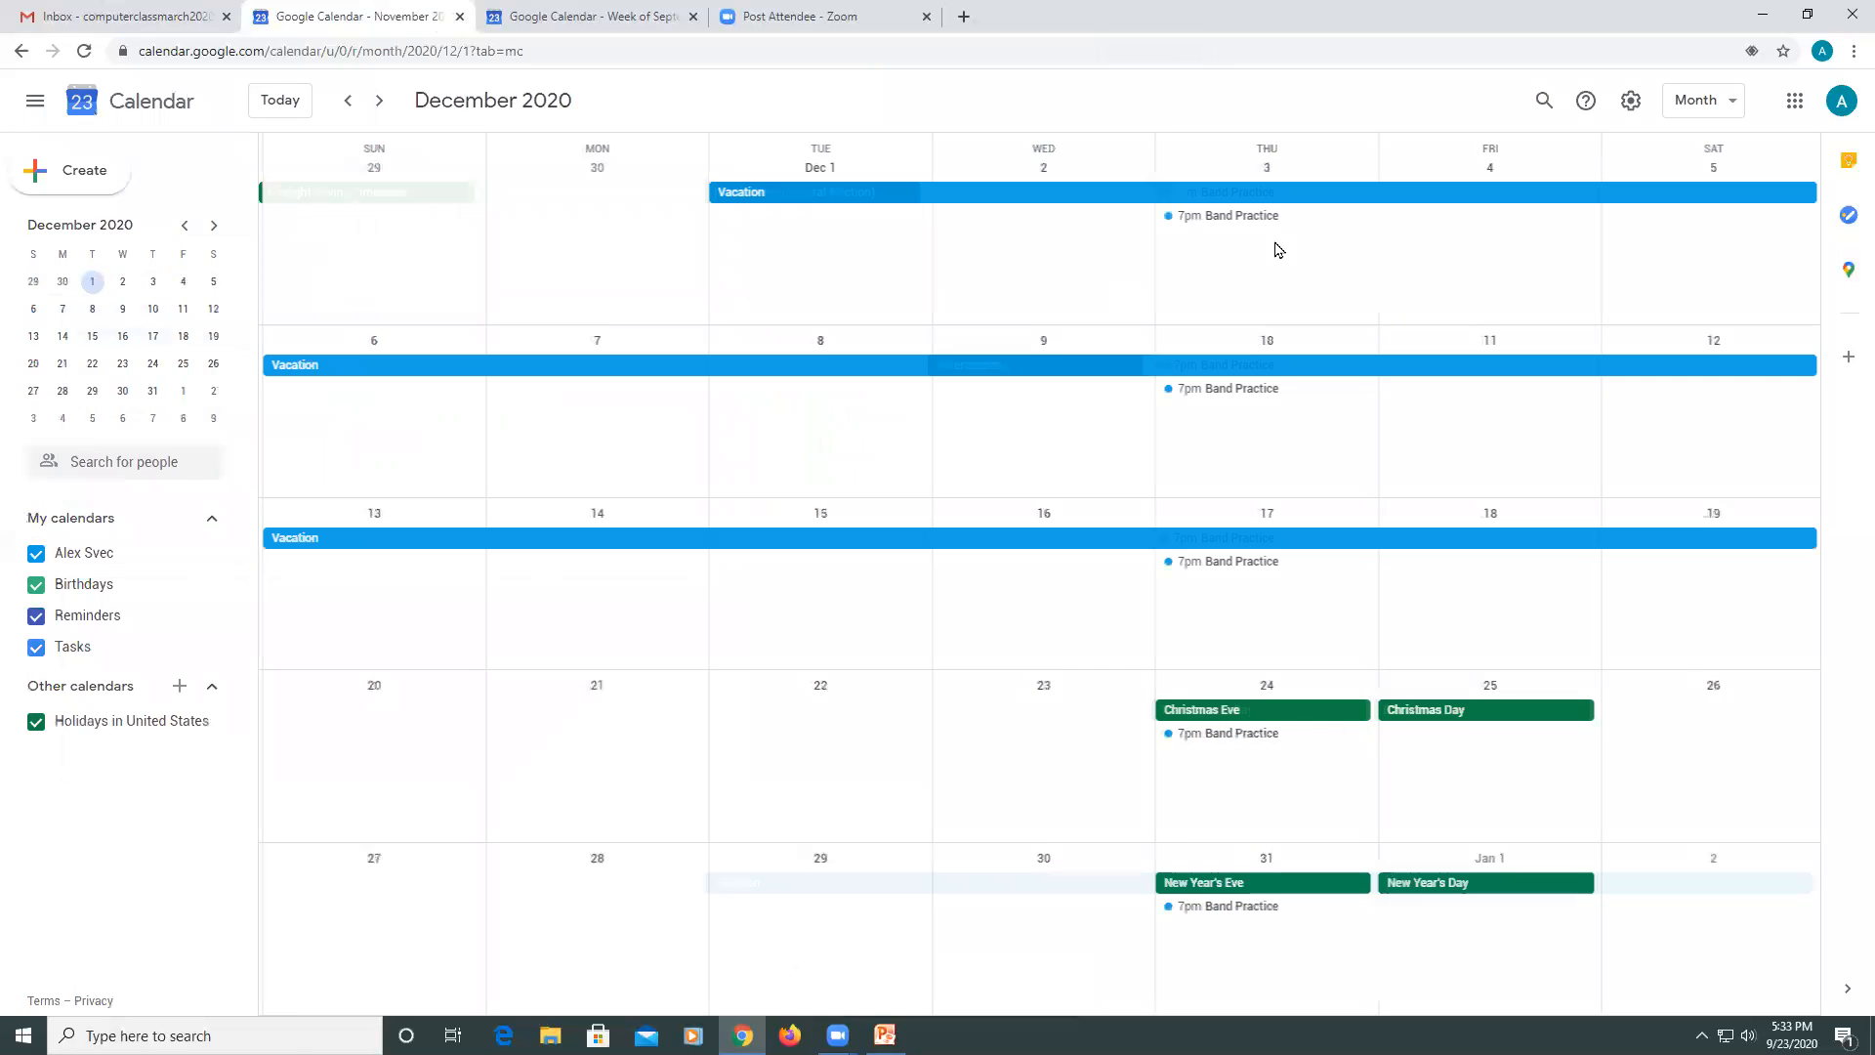
scroll(1276, 251, "up", 2)
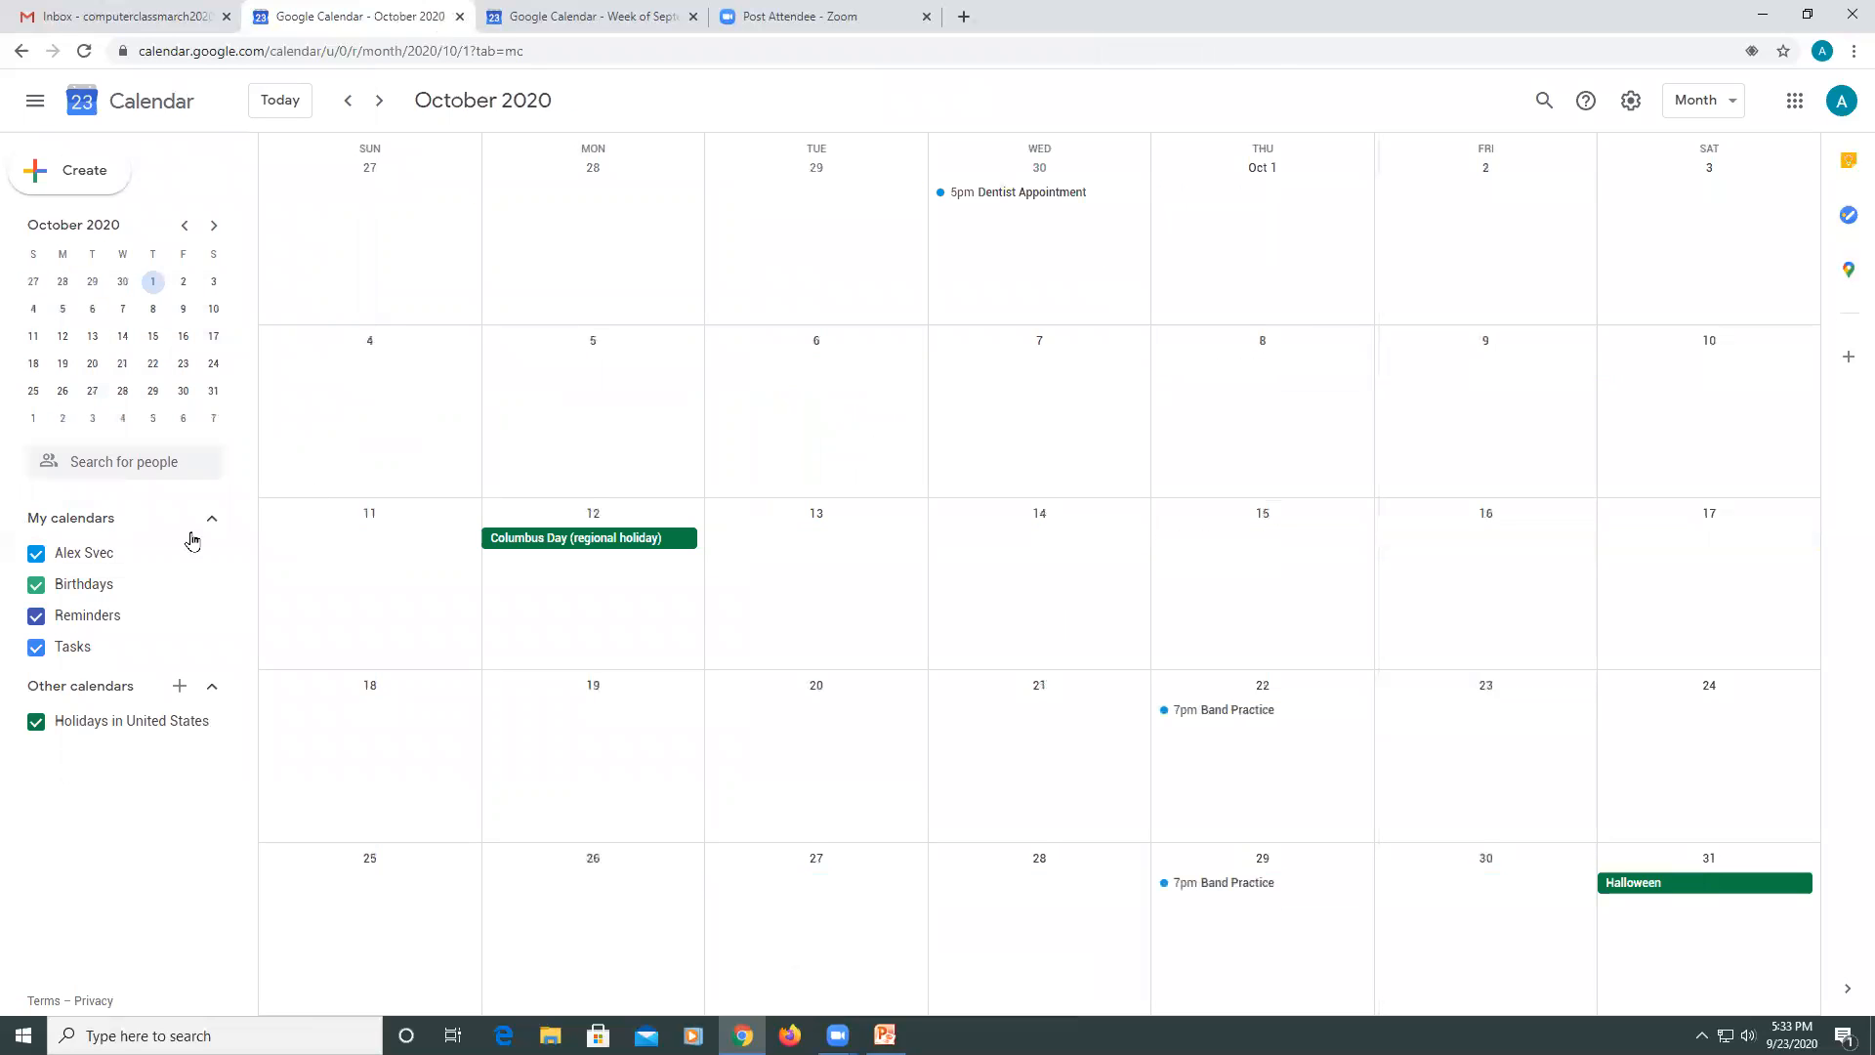